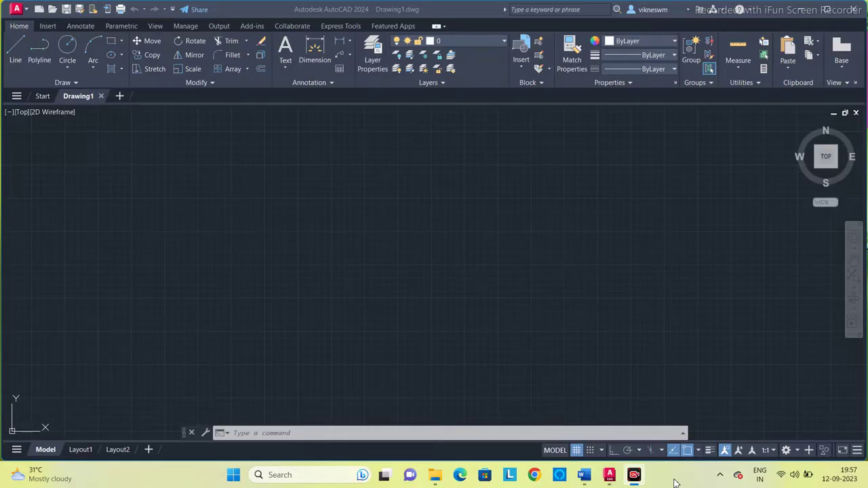
- Switch to Word to read the circle involute problem, and return to AutoCAD
click(583, 474)
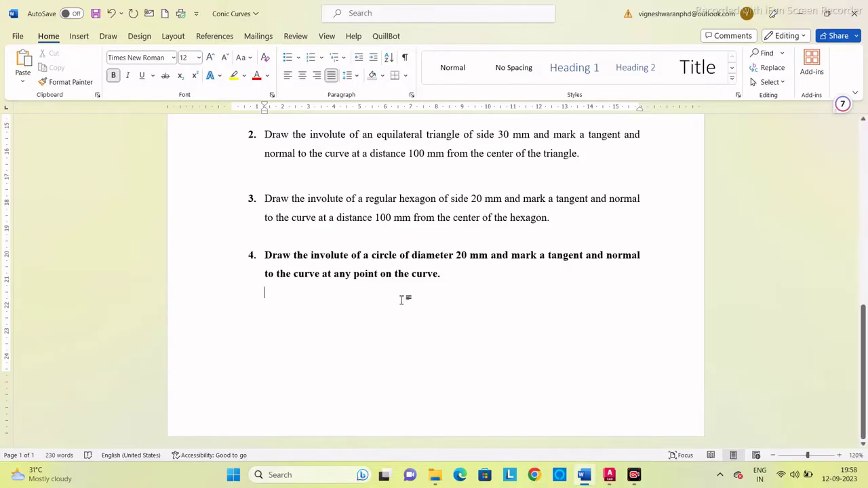
click(609, 475)
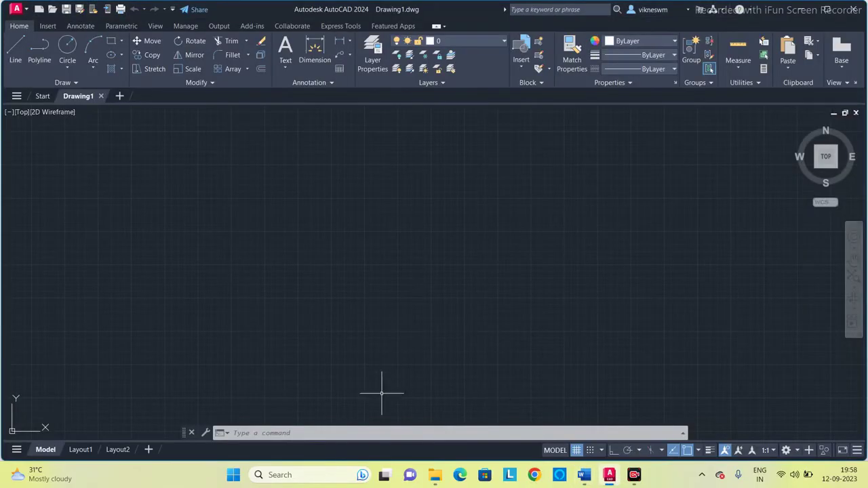
- Review the drawing units and accept decimal lengths with millimeters as the insertion scale
click(355, 431)
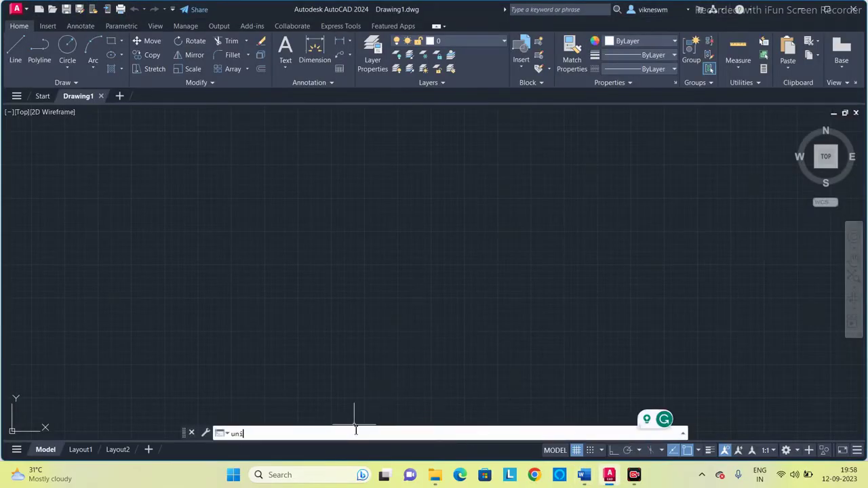
key(Return)
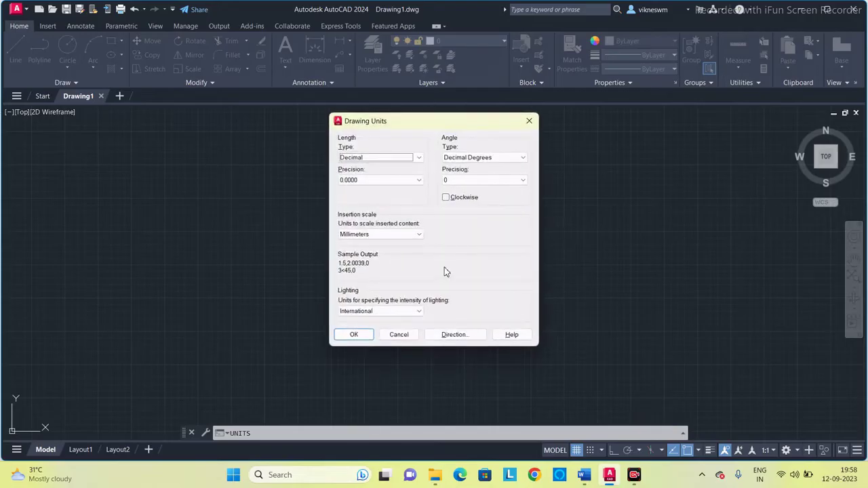
click(353, 335)
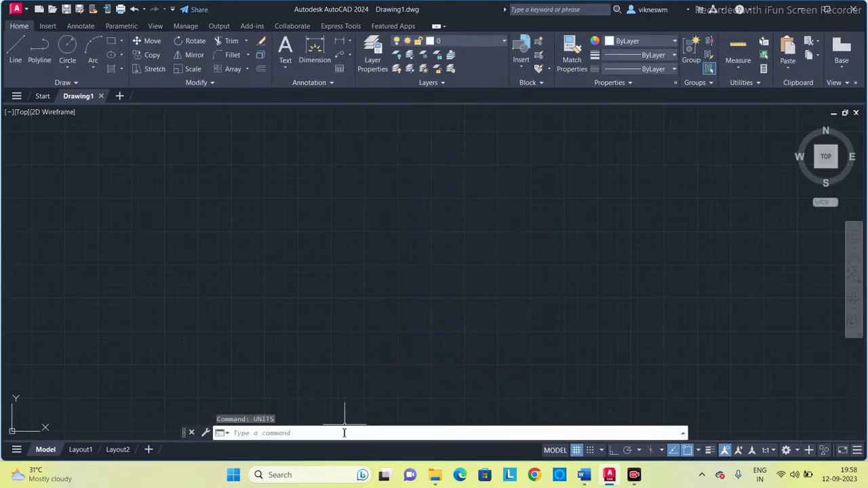
- Set the model space limits from 0,0 to 420,297 and apply Zoom All
text(limits)
key(Return)
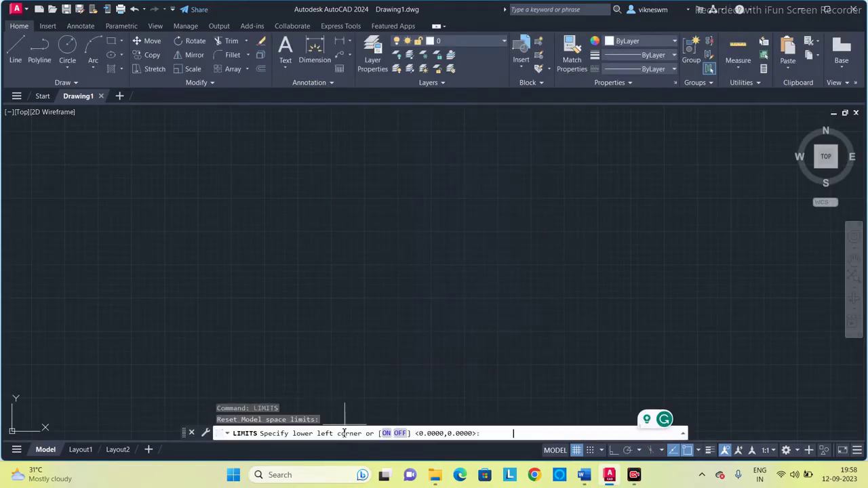
text(0)
key(Return)
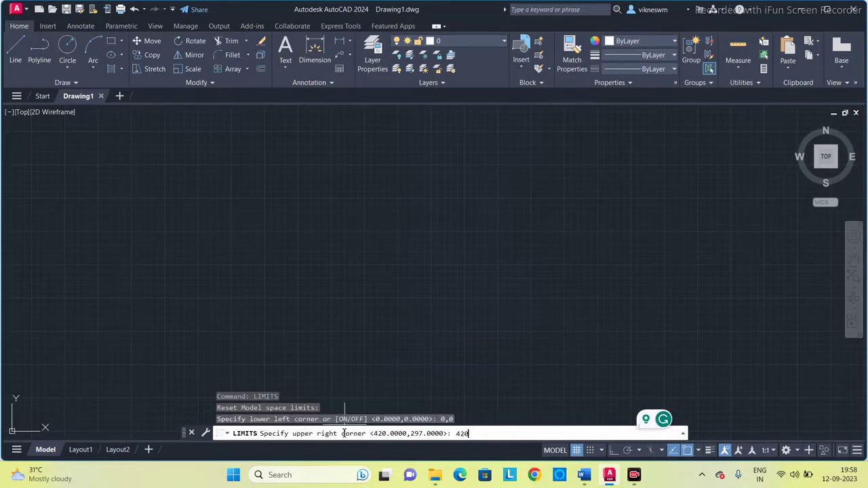
key(Return)
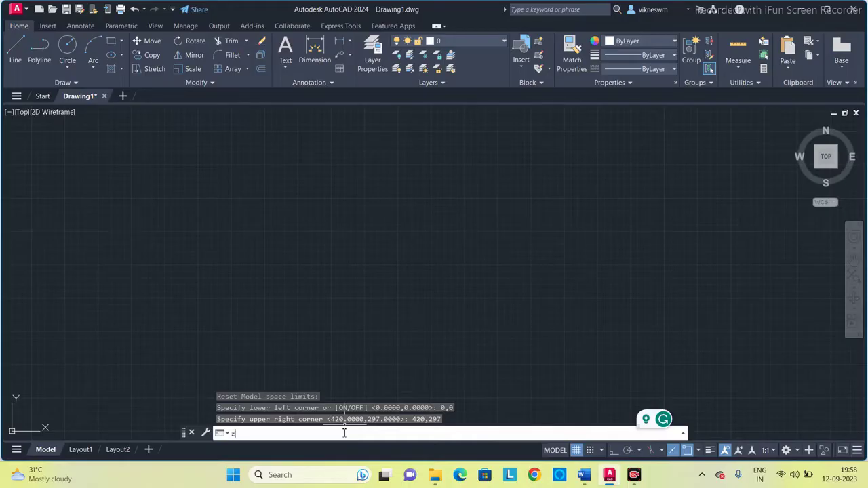
text(zoom)
key(Return)
text(a)
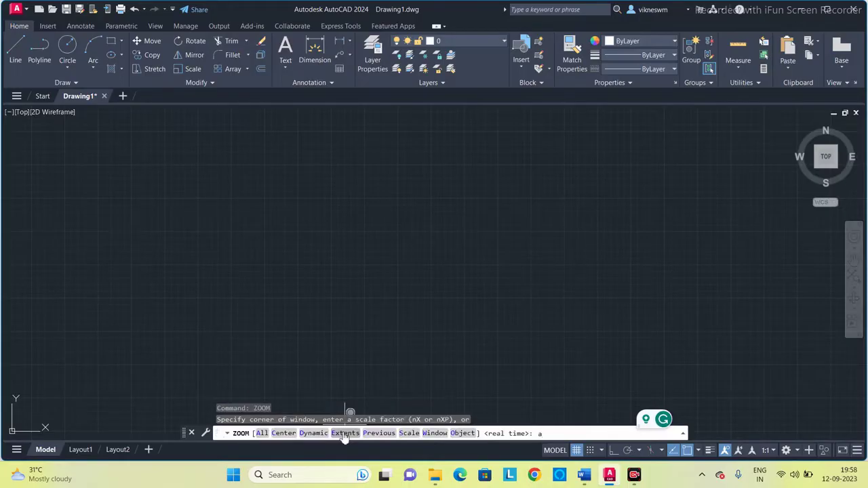
key(Return)
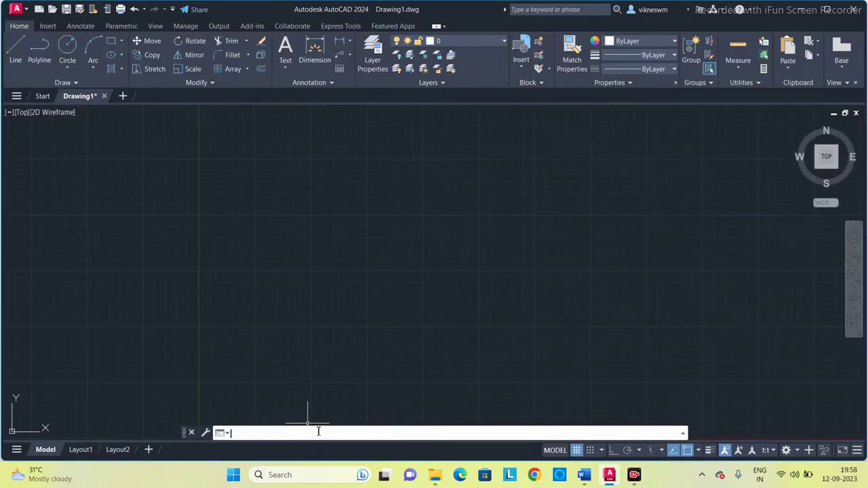
- Draw a circle with a radius of 20 mm in the open drawing area
text(circle)
key(Return)
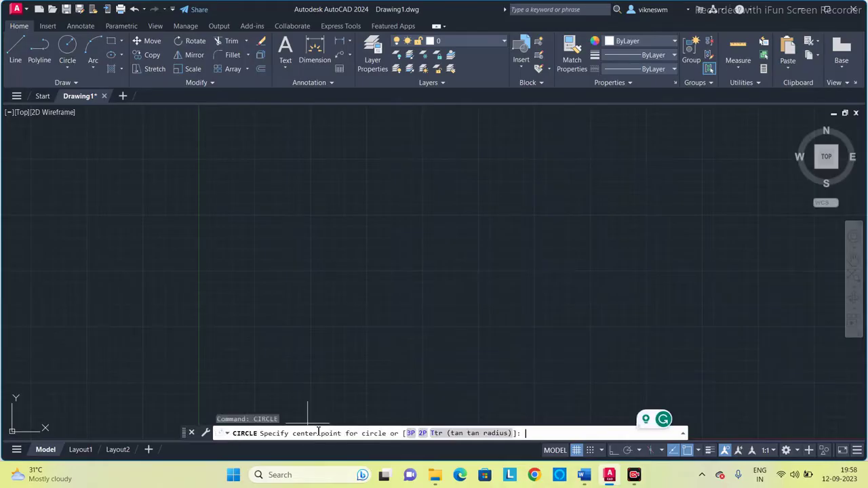
click(447, 295)
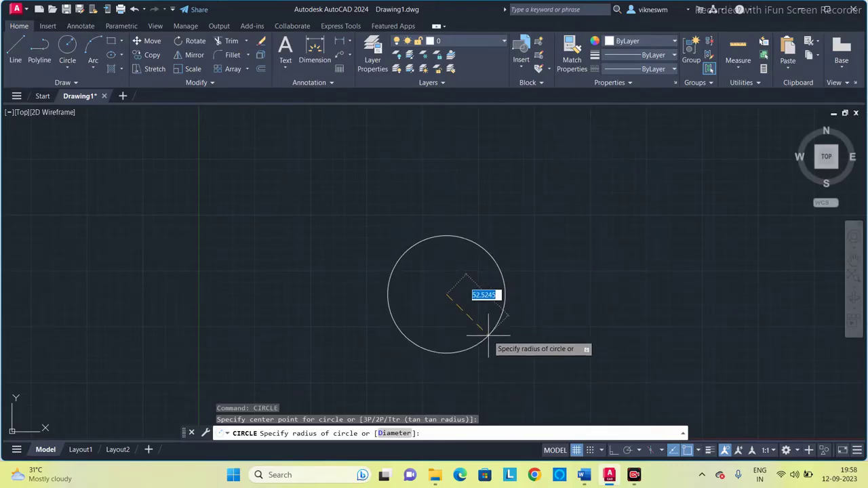
text(20)
key(Return)
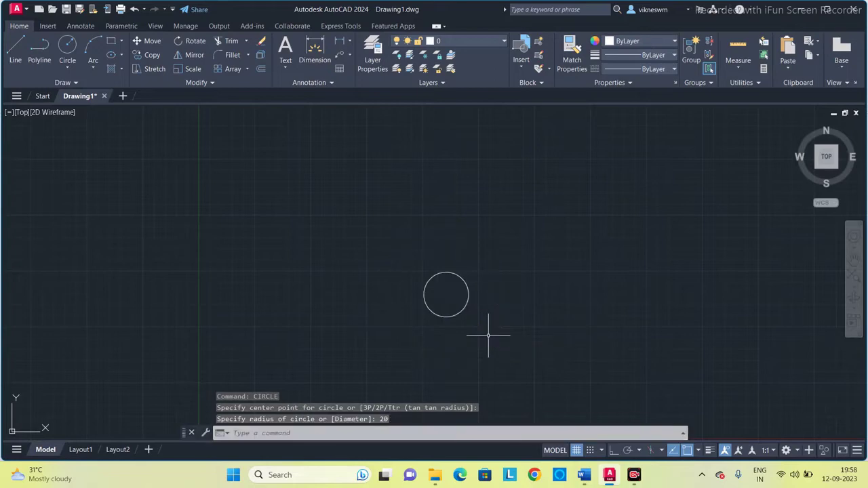
- Start a line at the circle's bottom quadrant and turn on Ortho mode
scroll(465, 335, up, 6)
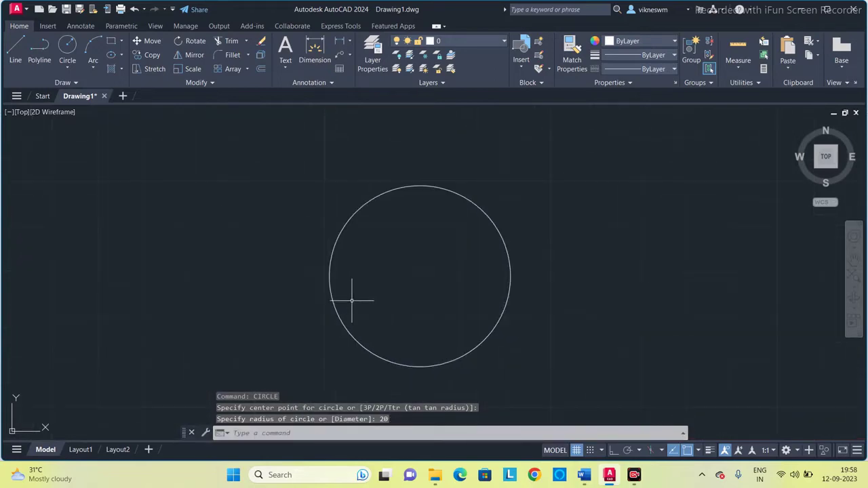
middle_drag(422, 287, 394, 279)
scroll(398, 268, down, 2)
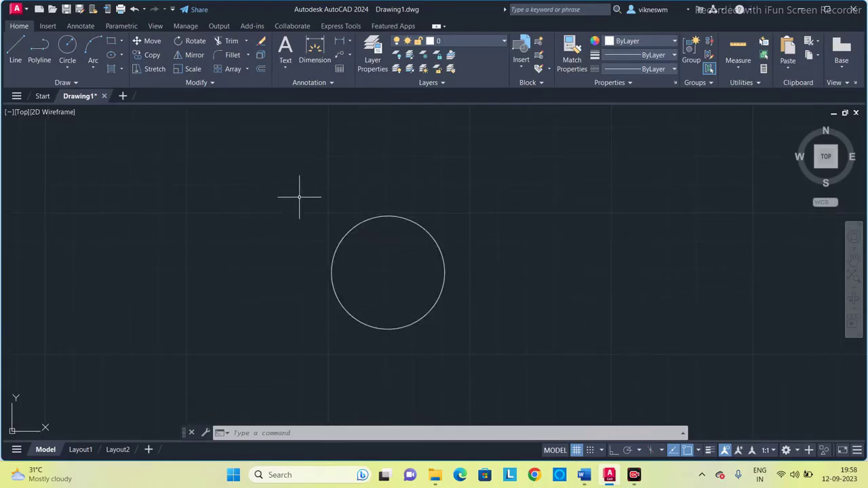
click(17, 52)
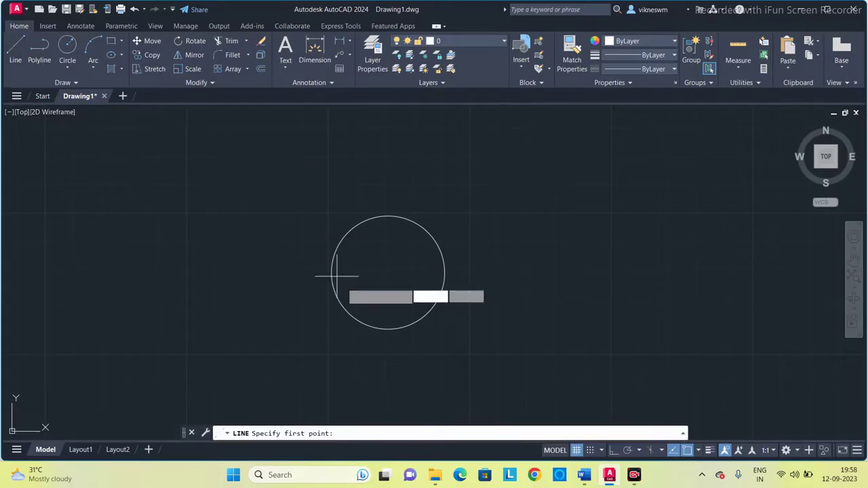
click(388, 329)
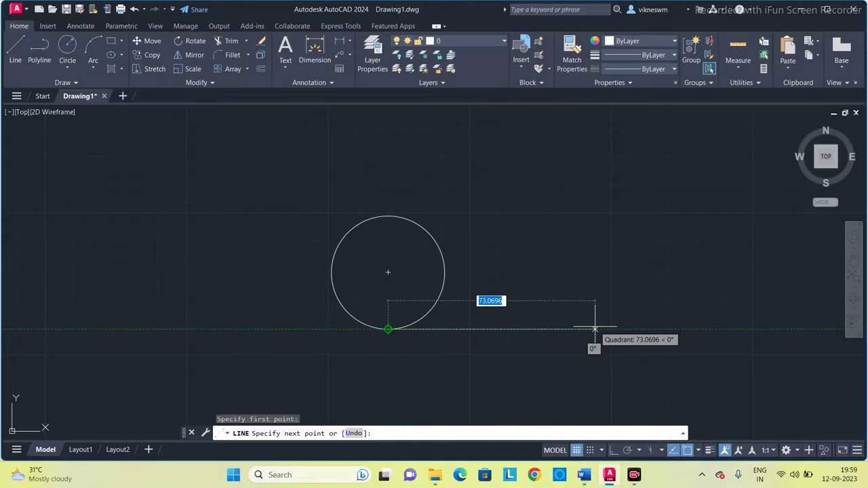
key(F8)
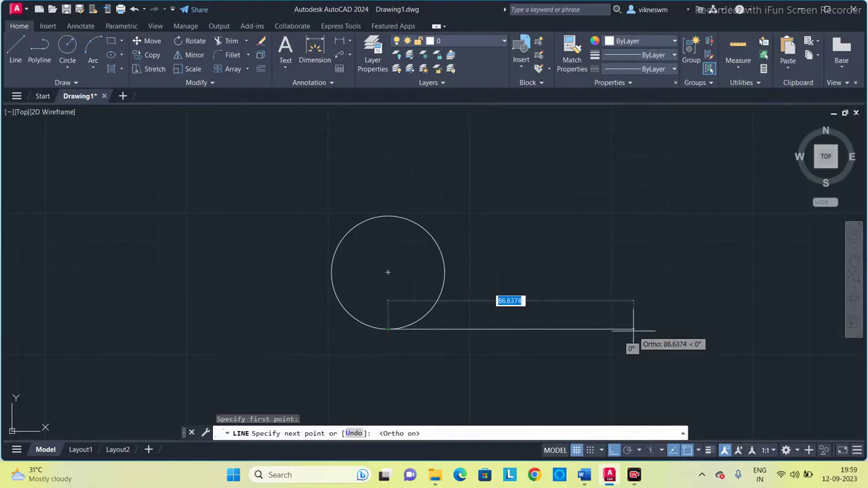
- Switch to Calculator to compute the circle's circumference as 2 × 3.14 × 20, and close it
click(301, 473)
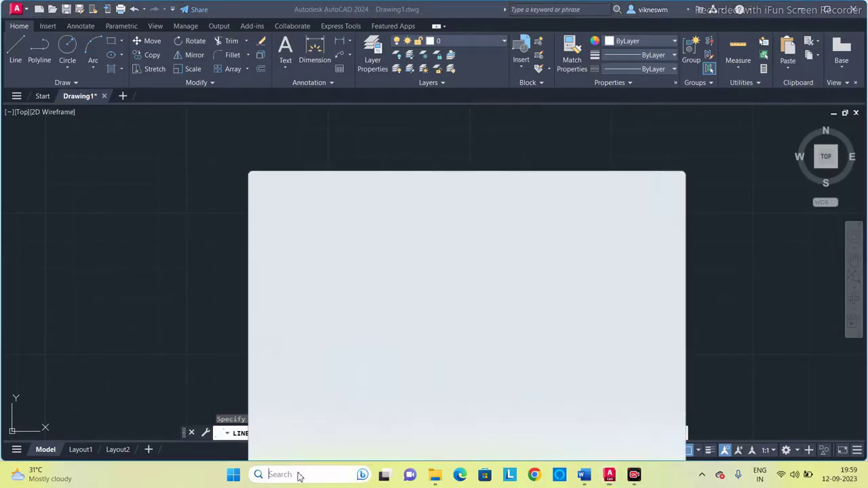
text(calcul)
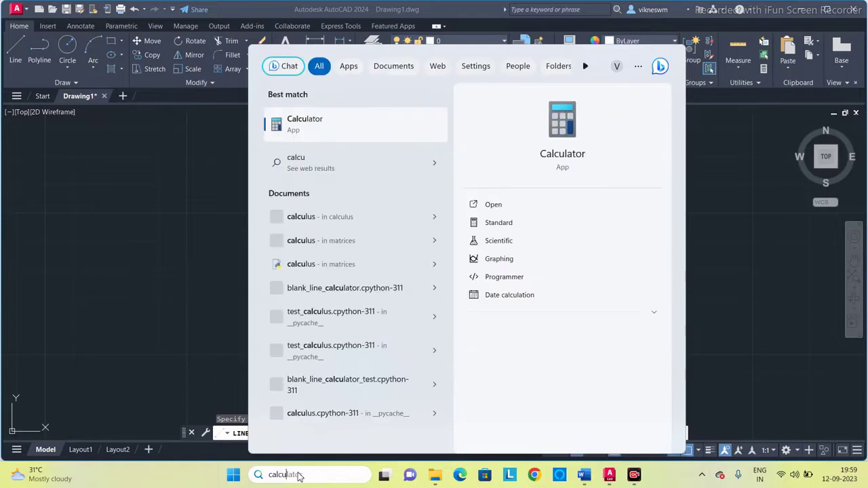
key(Return)
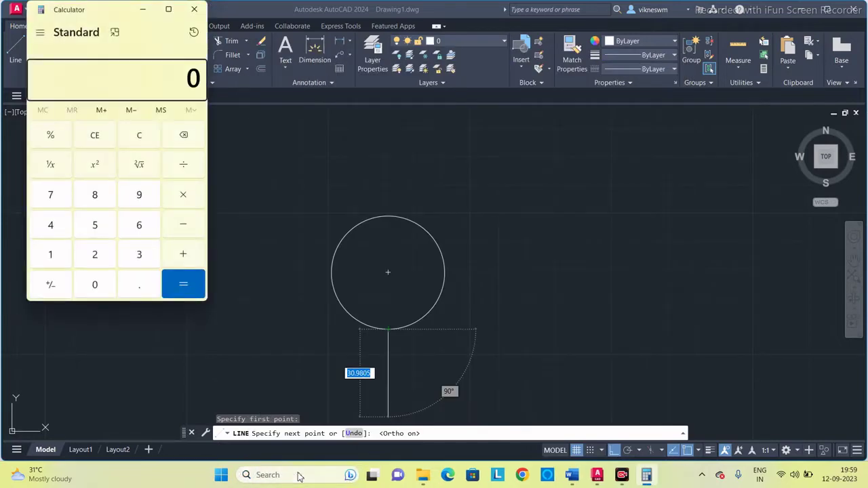
key(2)
text(.14*)
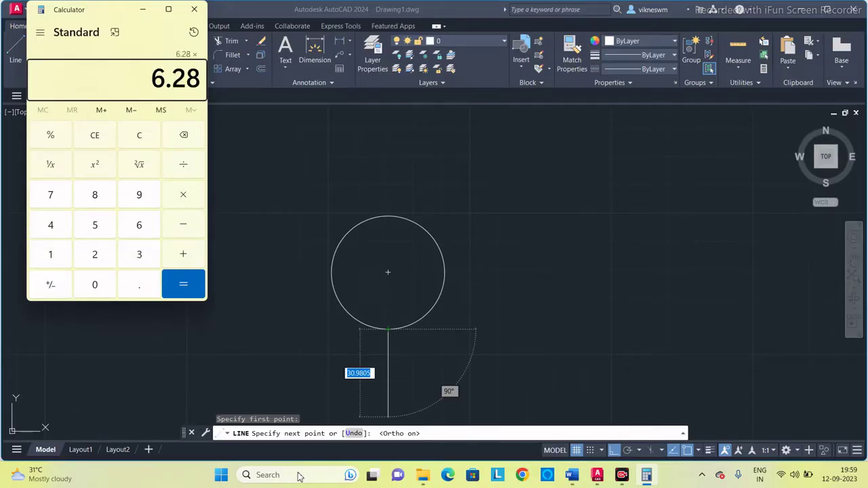
text(20)
key(Return)
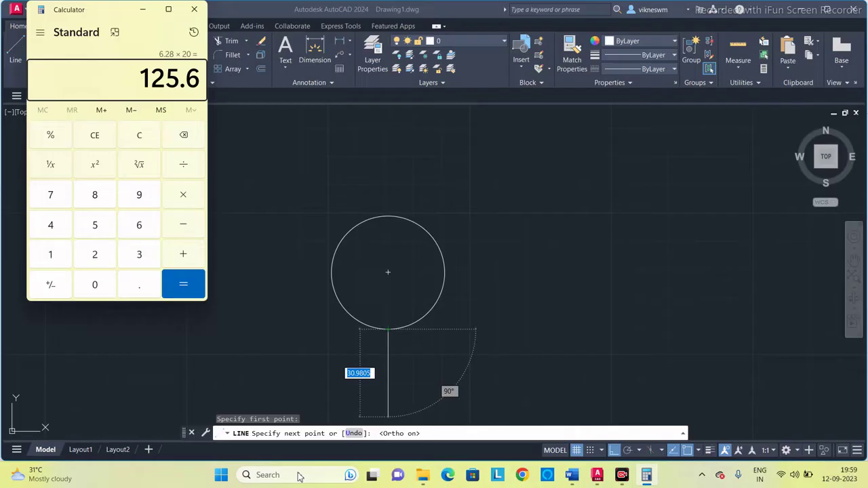
click(195, 9)
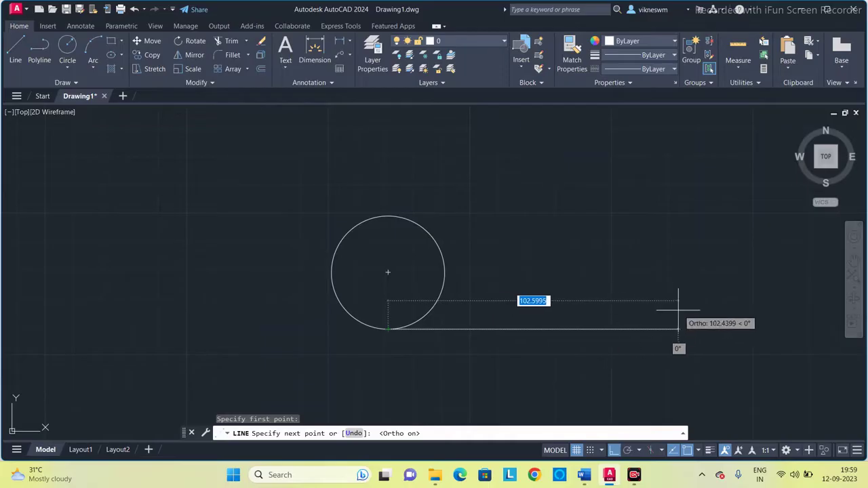
- Complete the line as a horizontal tangent 125.6 mm long extending right from the circle's bottom quadrant
text(125.6)
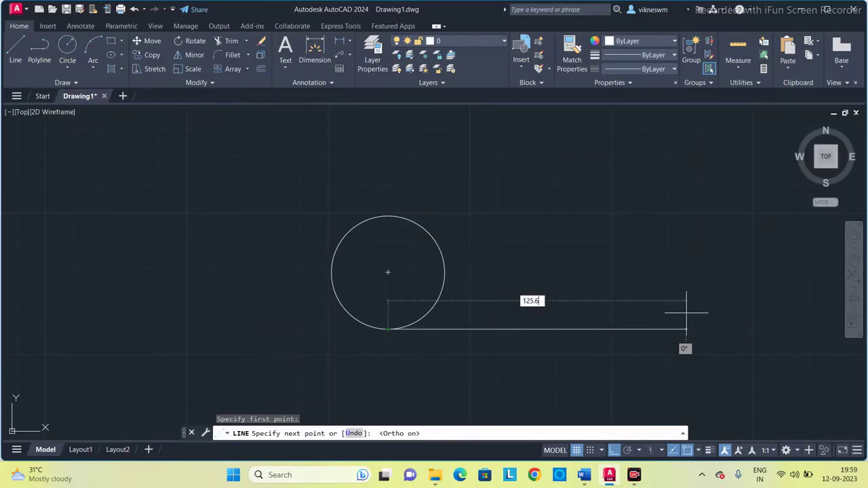
key(Return)
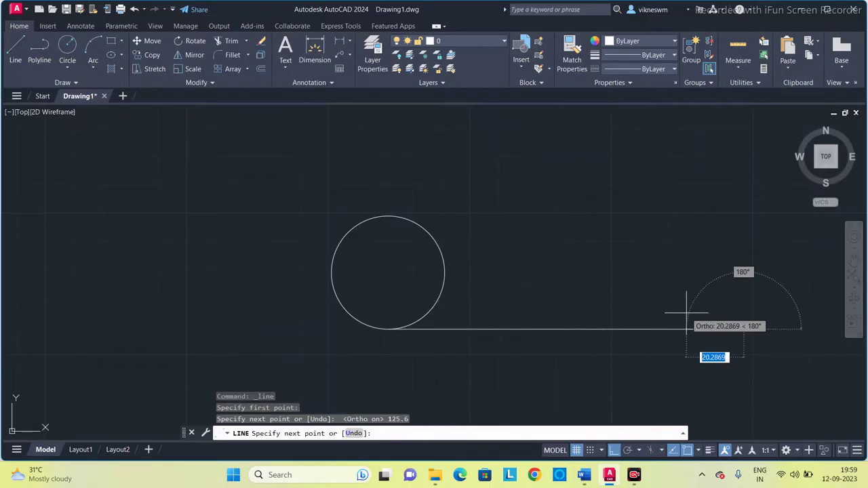
key(Escape)
middle_drag(716, 266, 648, 266)
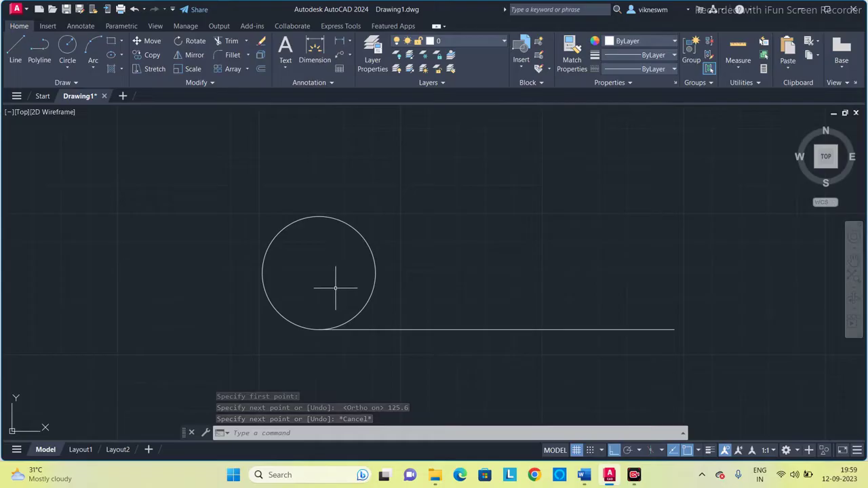
- Draw a vertical line from the circle's bottom quadrant to its centre
click(15, 46)
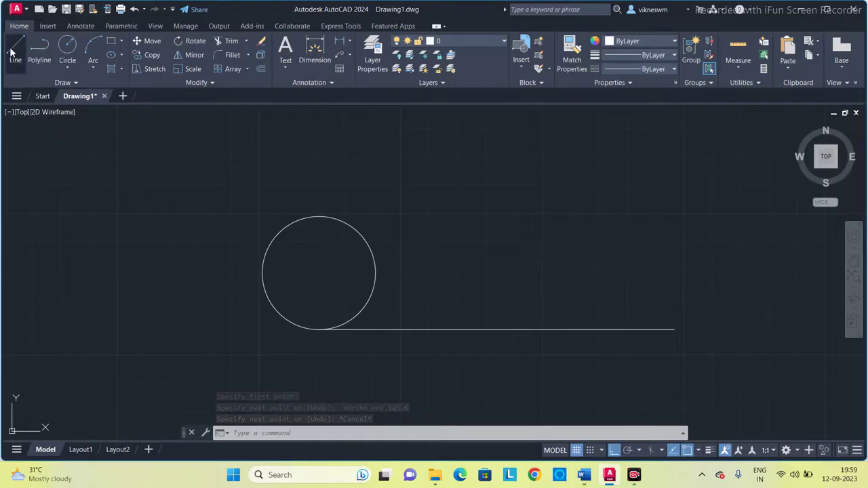
click(318, 329)
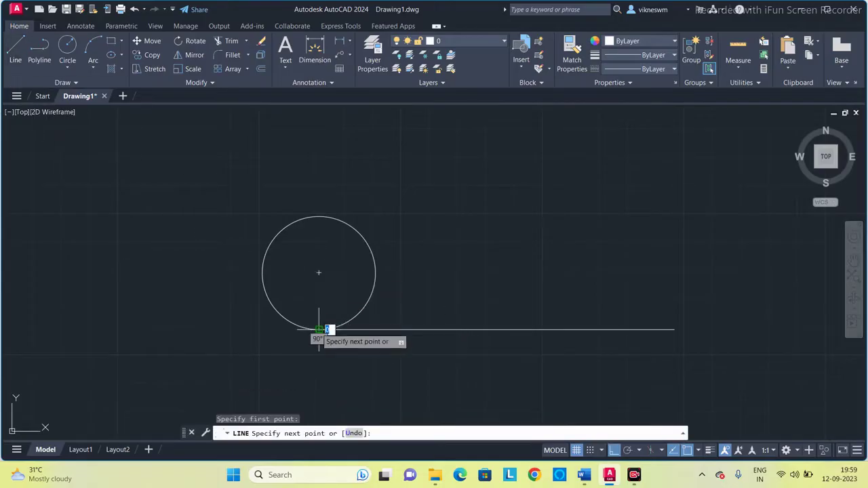
click(319, 274)
key(Escape)
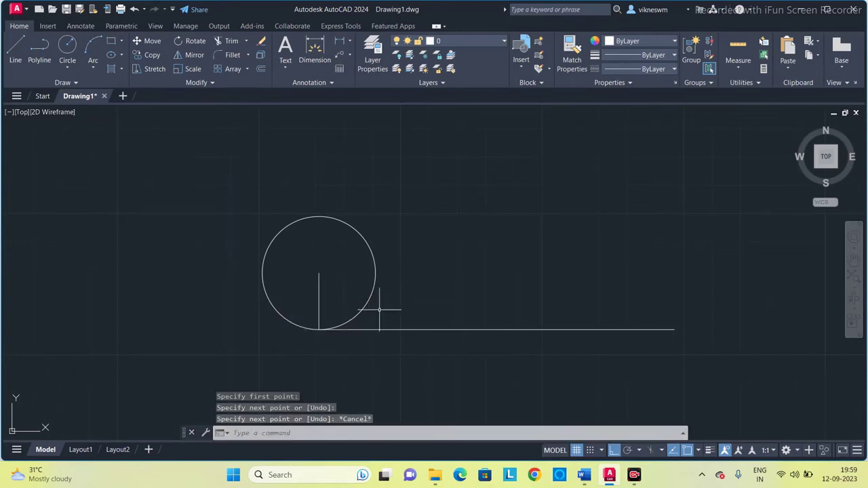
- Divide the horizontal tangent line into 8 equal segments with Divide
click(455, 329)
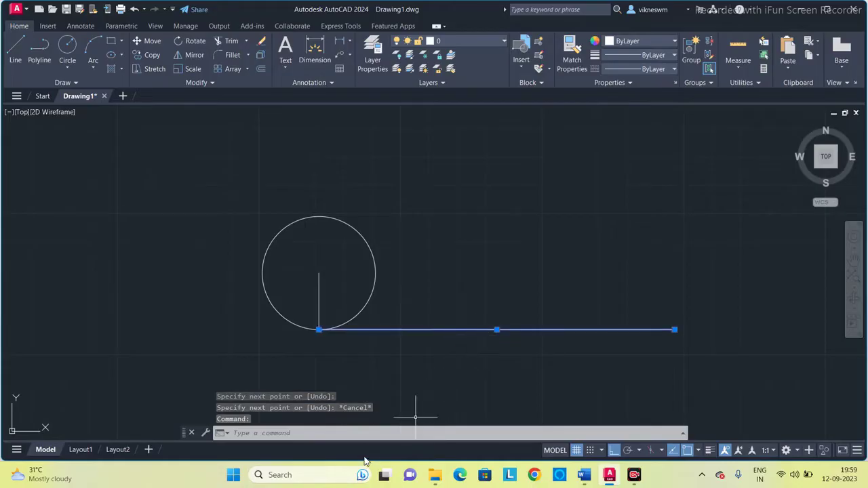
click(370, 434)
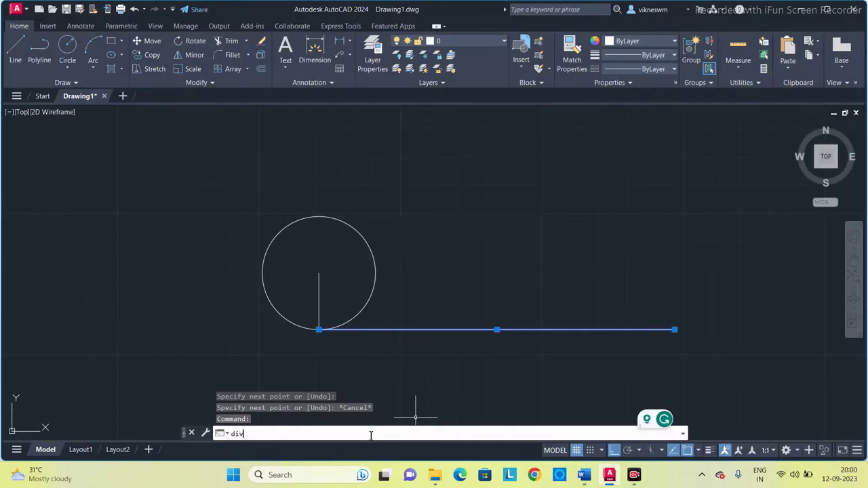
text(div)
key(Return)
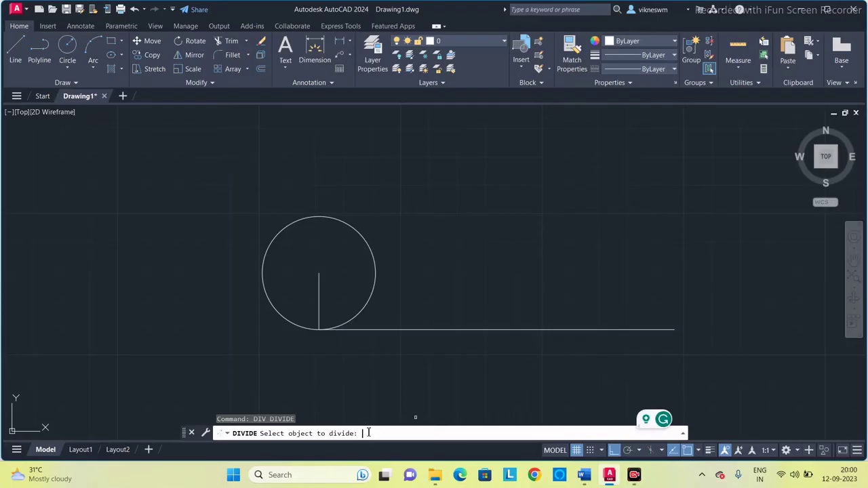
click(444, 331)
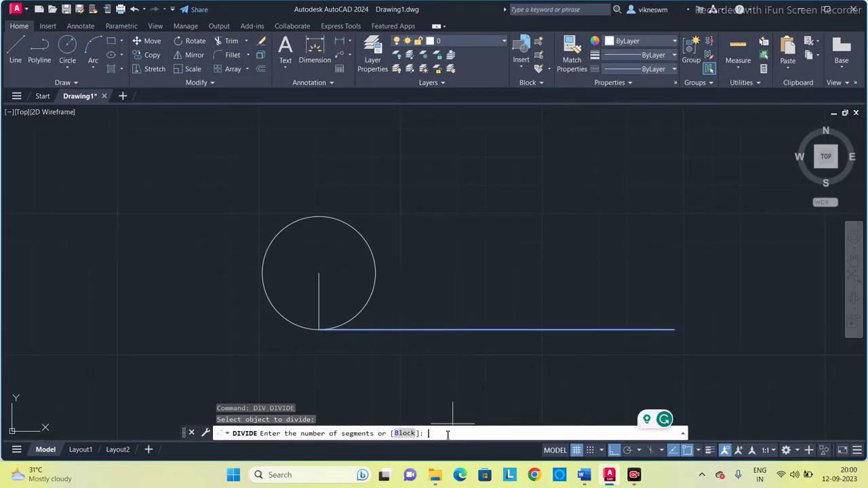
key(Return)
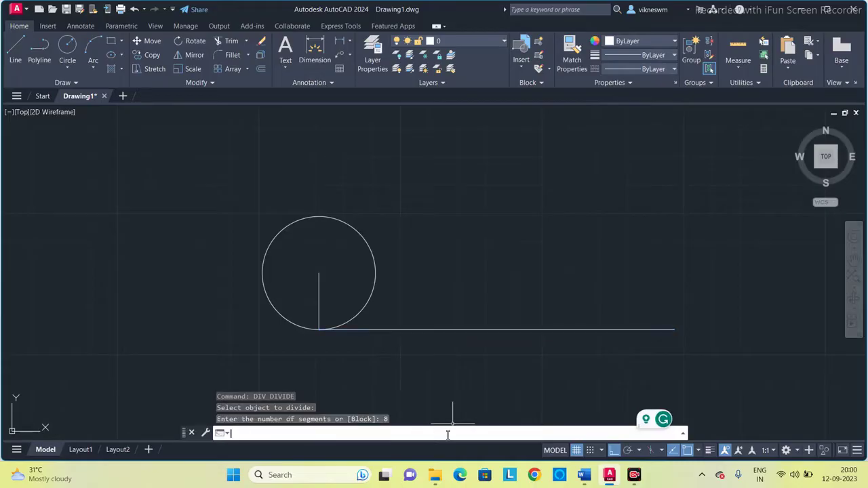
- Set the point style to a circle with an extended X, keeping a point size of 5 absolute units
click(747, 83)
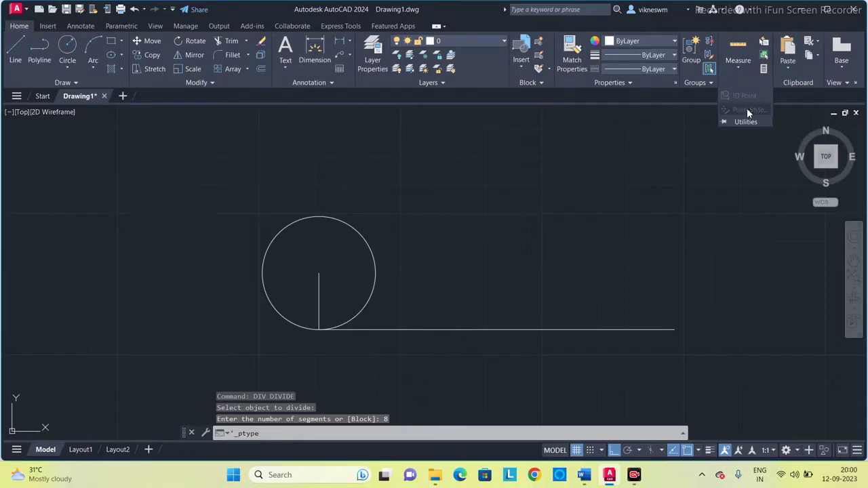
click(746, 109)
click(392, 298)
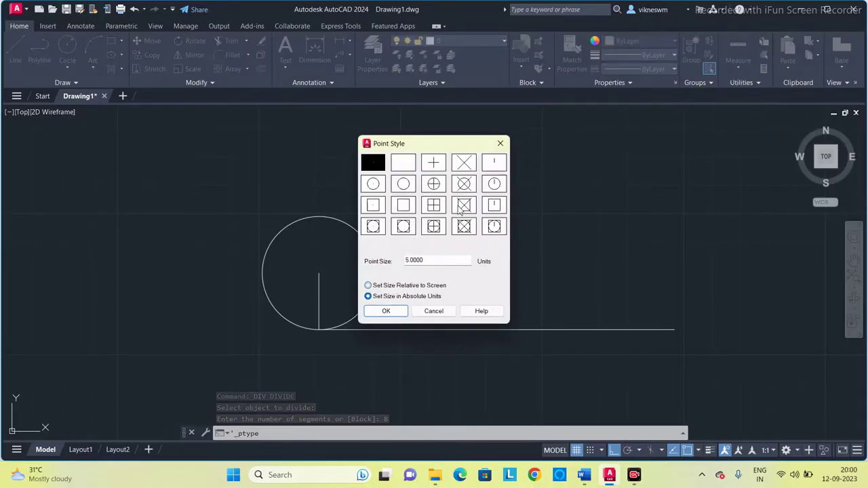
click(435, 187)
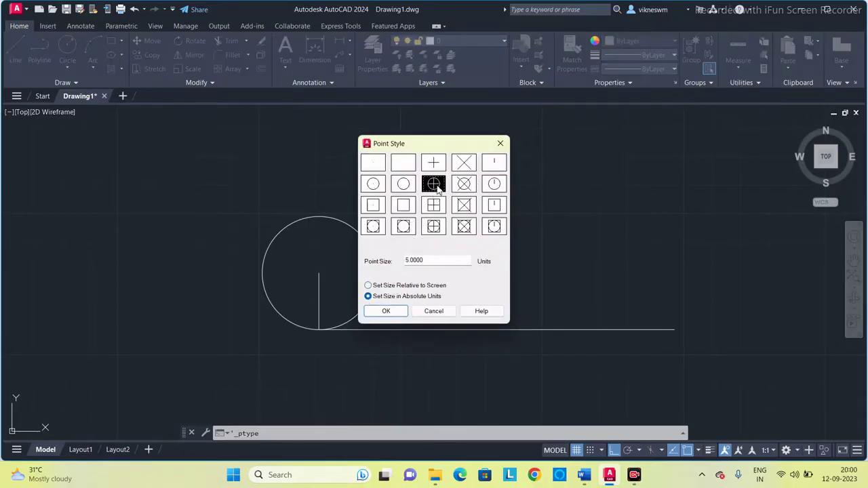
click(465, 185)
click(409, 259)
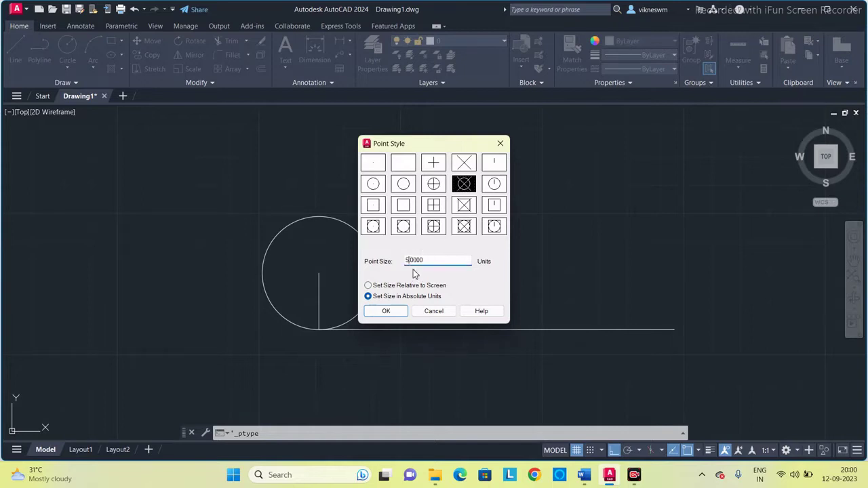
click(390, 310)
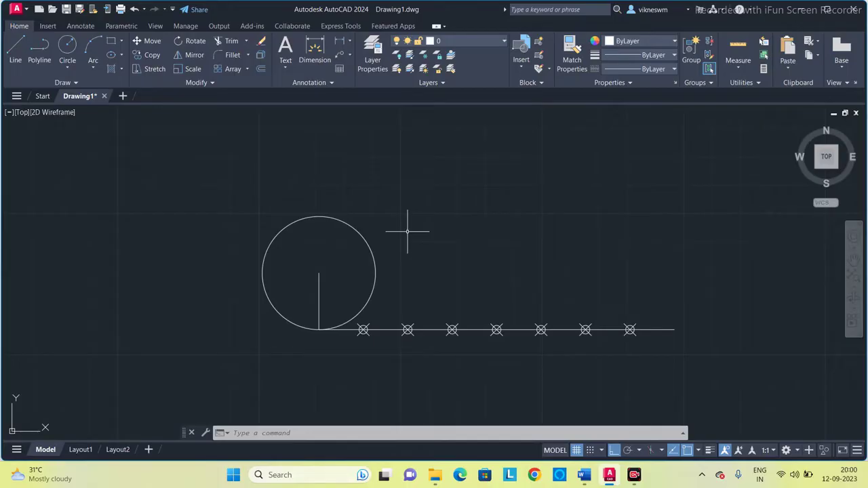
- Create a polar array of the horizontal tangent, its division points and the vertical radius about the circle's centre
click(291, 432)
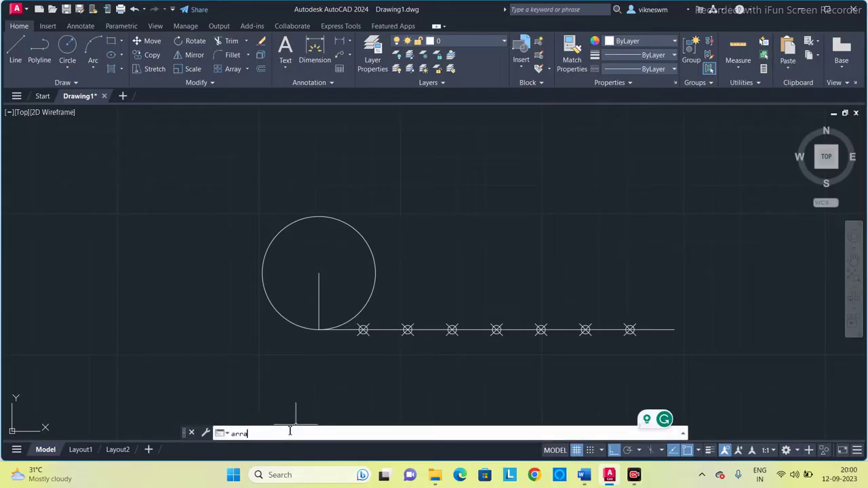
key(Return)
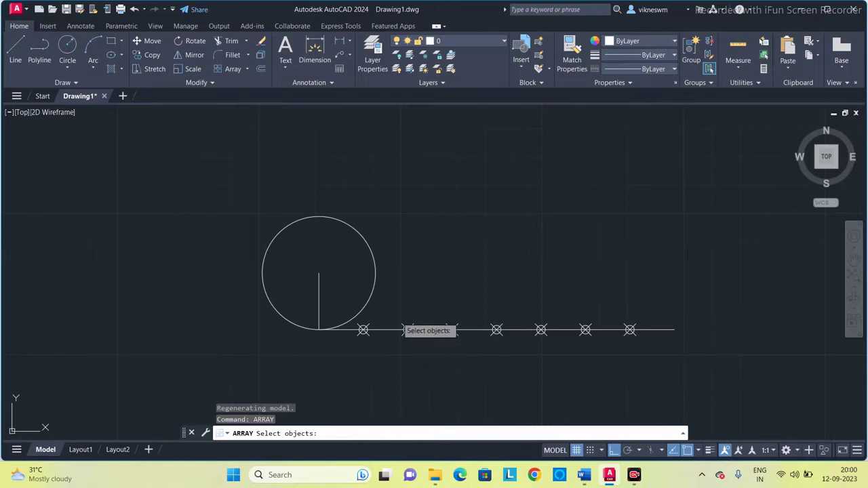
mouse_move(295, 260)
mouse_down()
mouse_move(398, 318)
mouse_move(448, 330)
mouse_move(643, 339)
mouse_move(746, 305)
mouse_up()
mouse_move(295, 261)
mouse_down()
mouse_move(371, 332)
mouse_move(518, 360)
mouse_move(539, 339)
mouse_up()
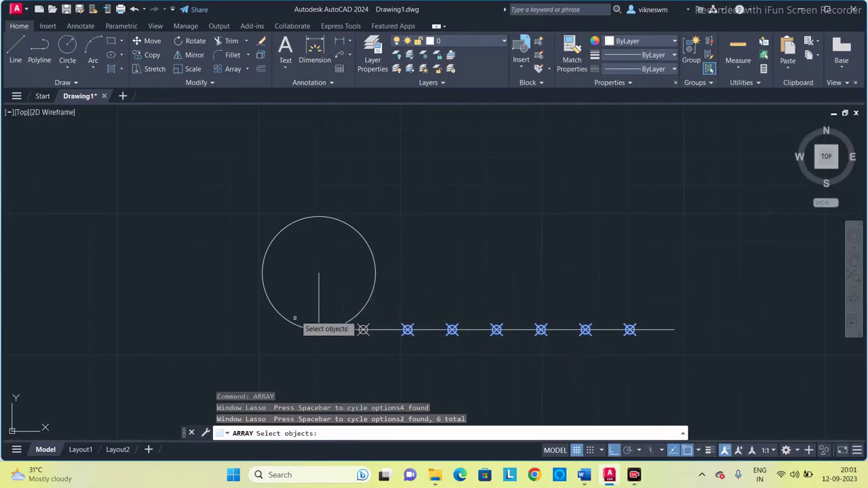
click(319, 293)
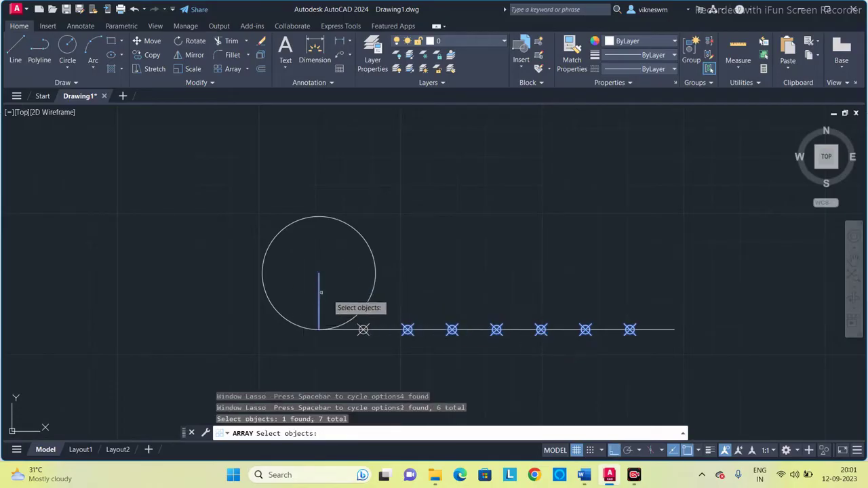
click(359, 330)
click(357, 330)
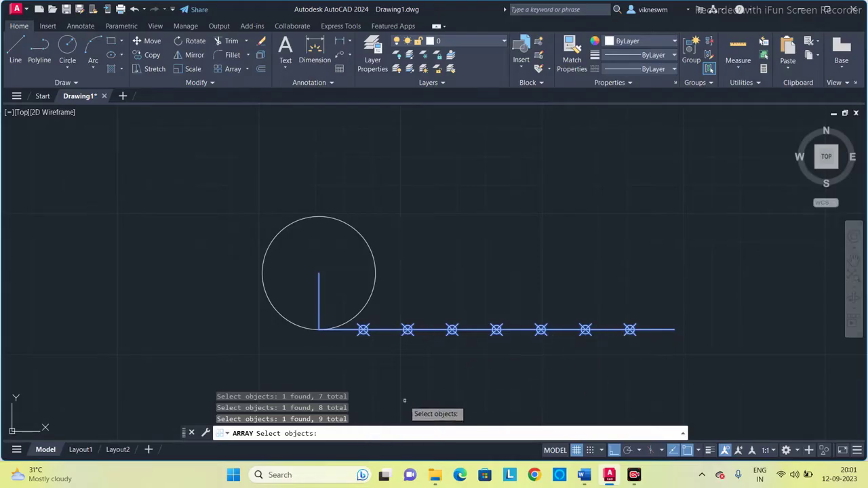
key(Return)
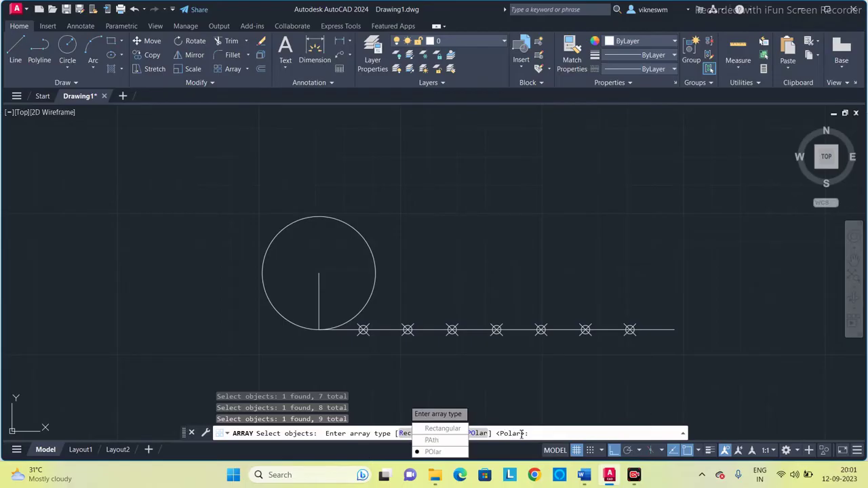
click(449, 452)
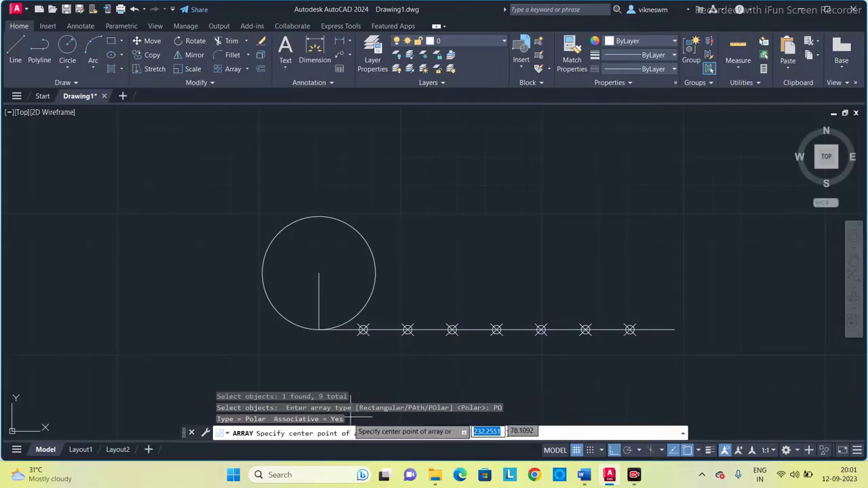
click(319, 273)
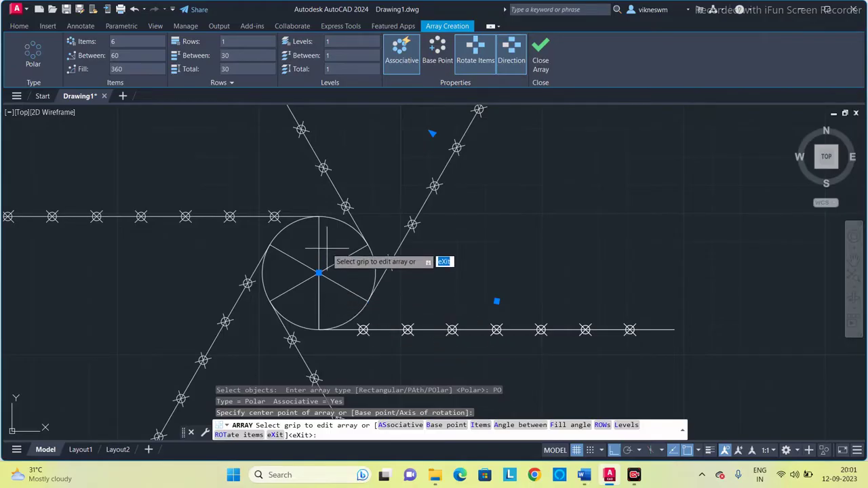
- Set the polar array to 8 items over 360 degrees and finish it
click(120, 41)
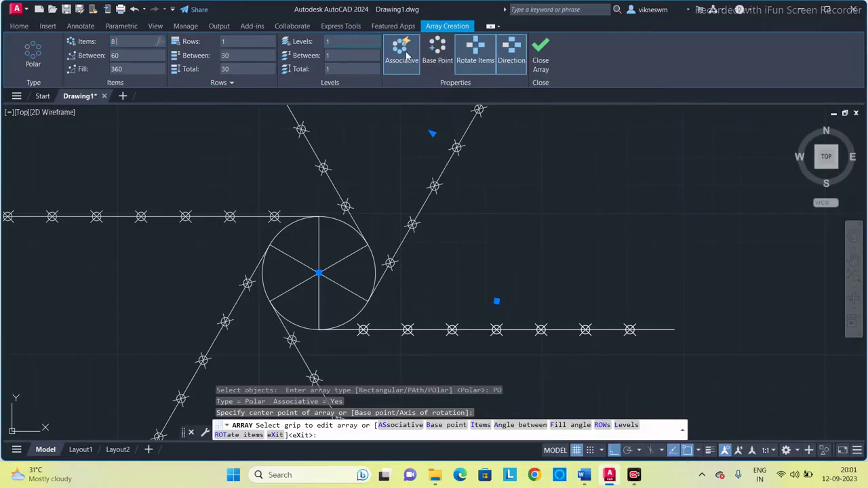
click(124, 44)
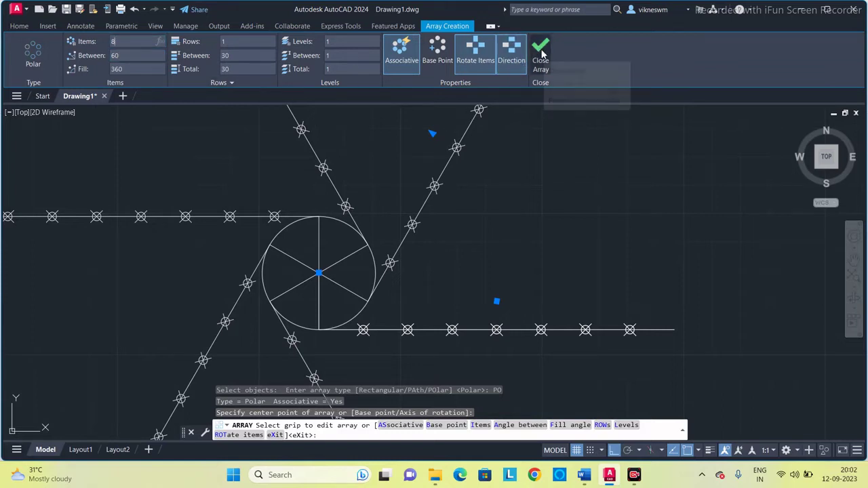
click(541, 55)
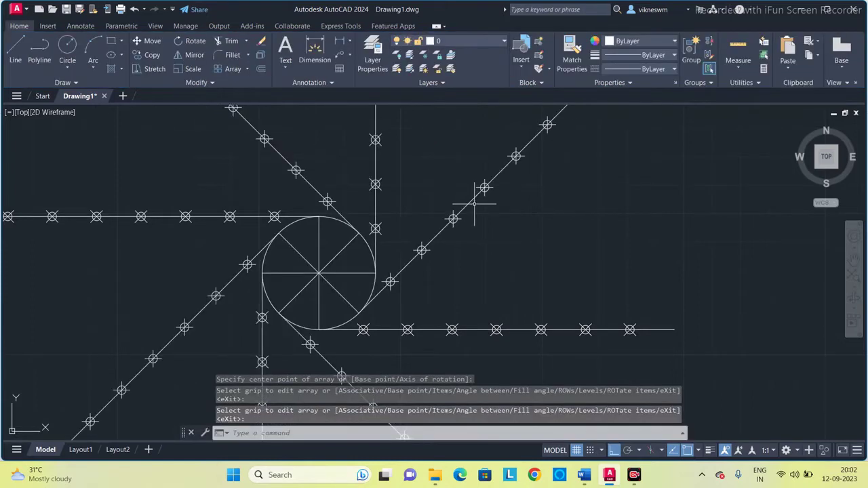
- Draw the involute as a spline from the circle's bottom quadrant through successive tangent division points to the horizontal tangent's far end
scroll(474, 202, down, 3)
scroll(385, 234, up, 2)
scroll(388, 203, down, 2)
scroll(392, 198, up, 2)
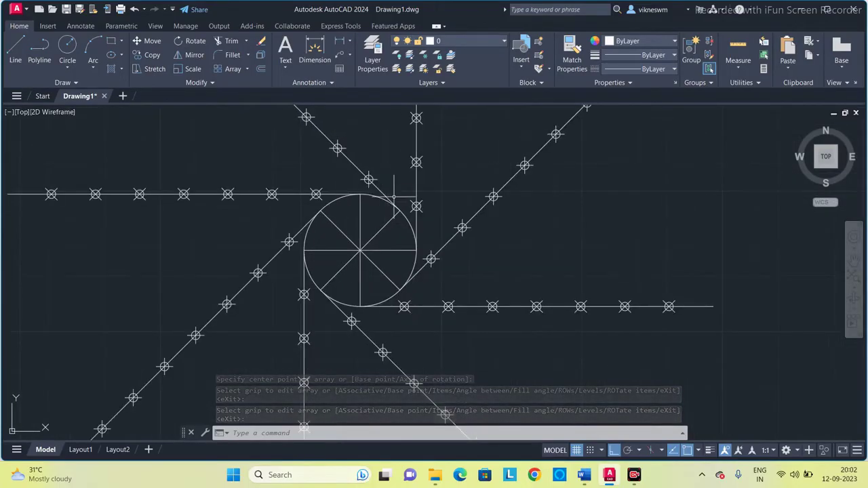
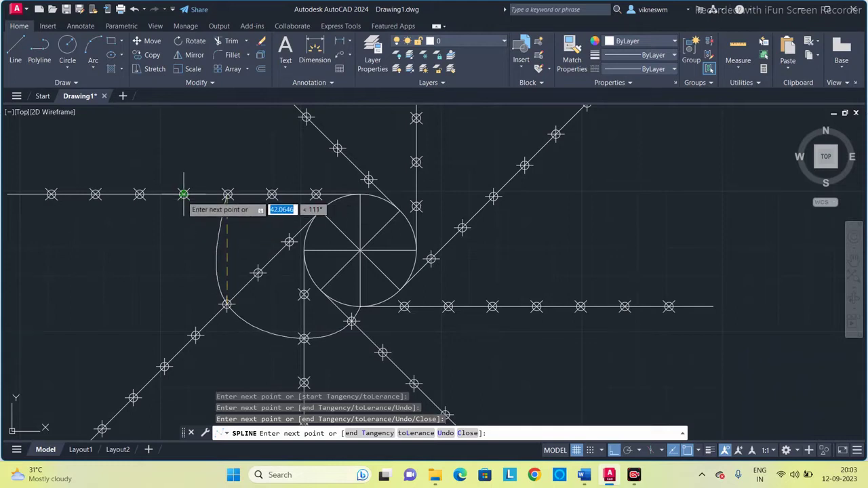
click(183, 195)
scroll(245, 164, down, 2)
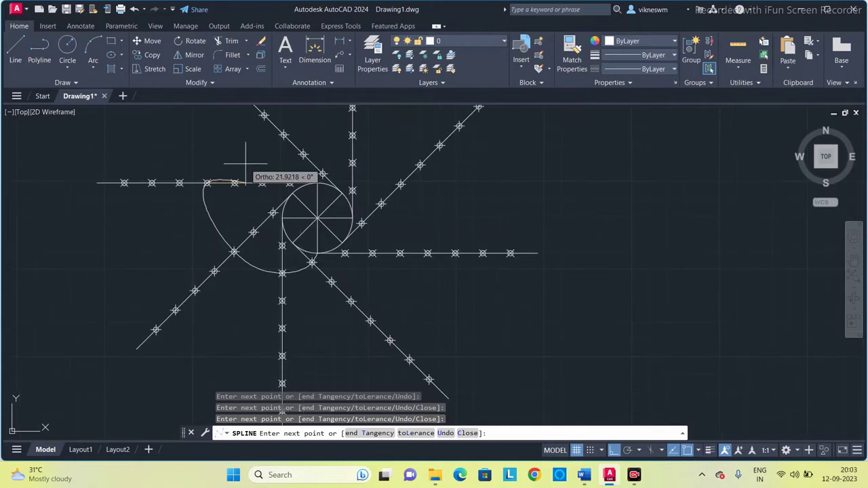
middle_drag(245, 164, 212, 268)
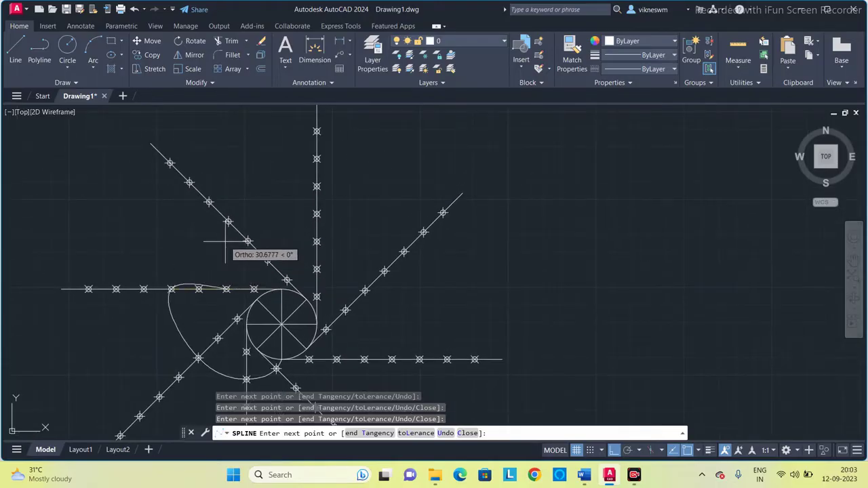
click(209, 201)
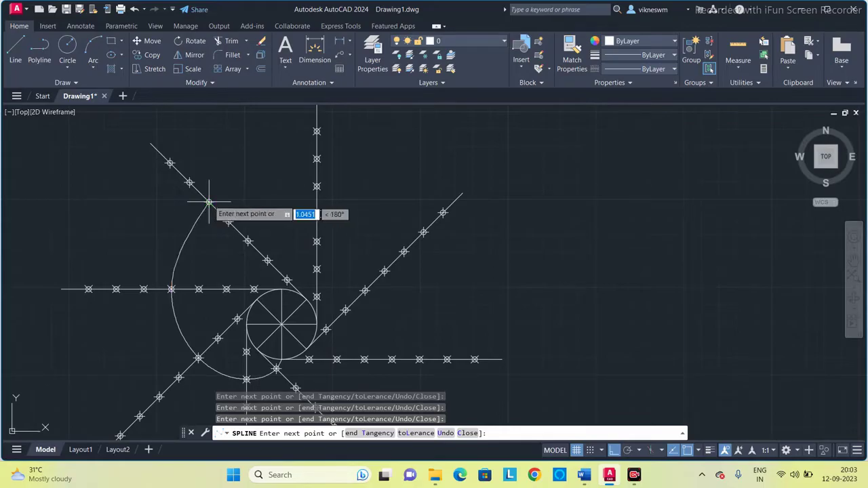
click(316, 159)
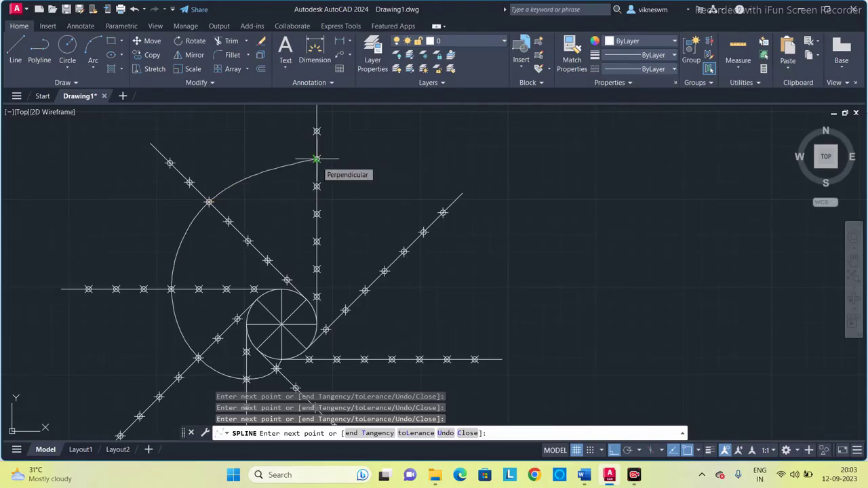
click(442, 213)
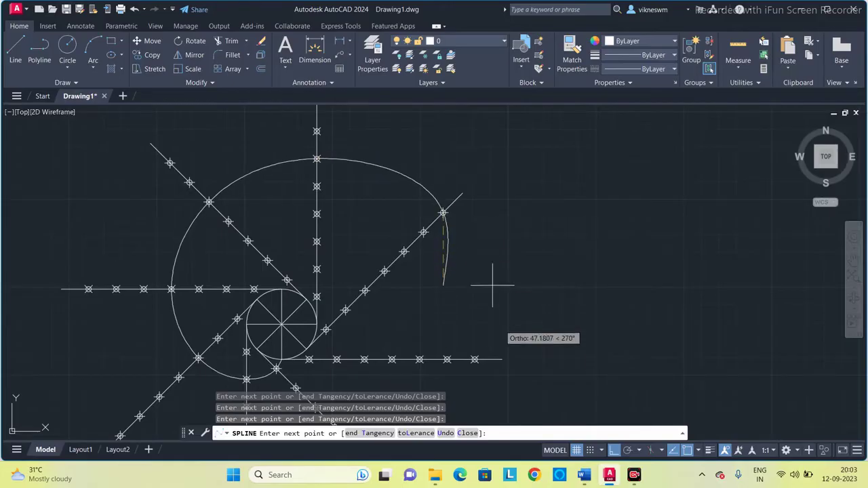
click(501, 359)
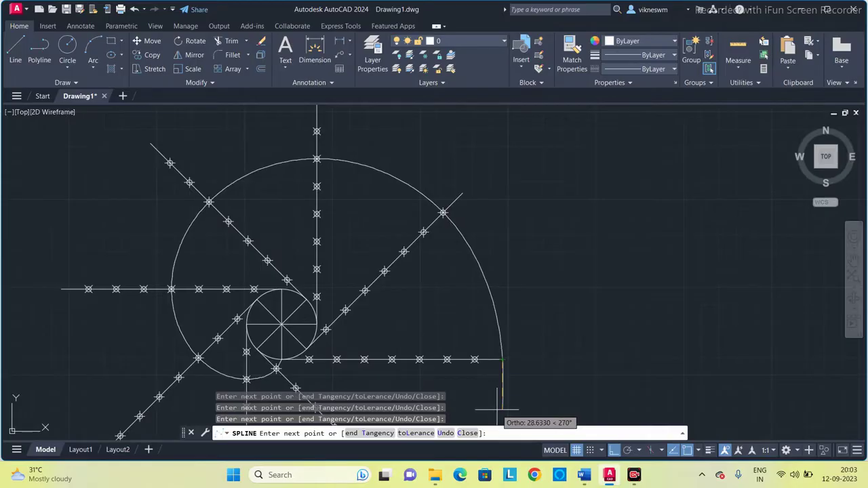
key(Return)
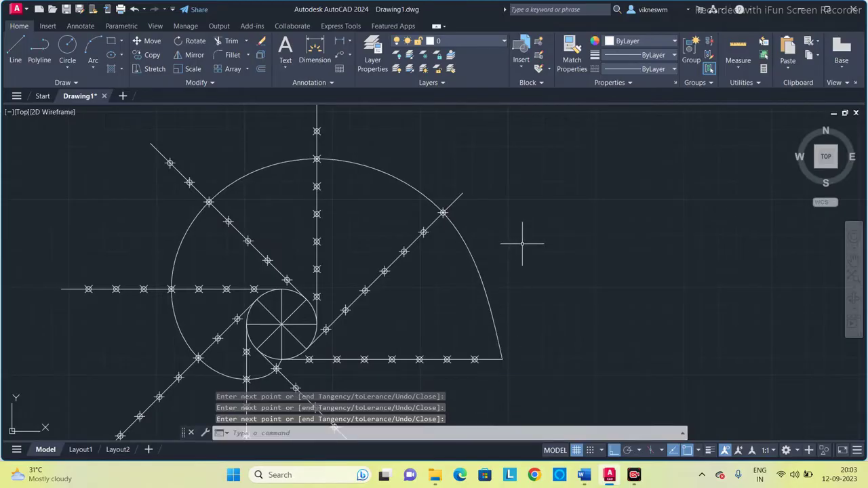
mouse_move(522, 243)
middle_down()
mouse_move(640, 198)
mouse_move(633, 211)
middle_up()
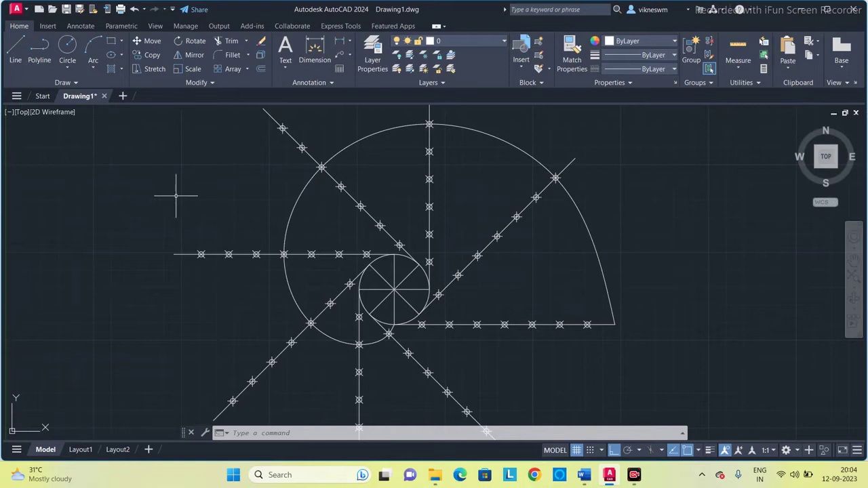
mouse_move(175, 182)
mouse_down()
mouse_move(217, 228)
mouse_move(243, 302)
mouse_move(379, 329)
mouse_move(517, 271)
mouse_move(562, 224)
mouse_move(571, 185)
mouse_move(519, 124)
mouse_up()
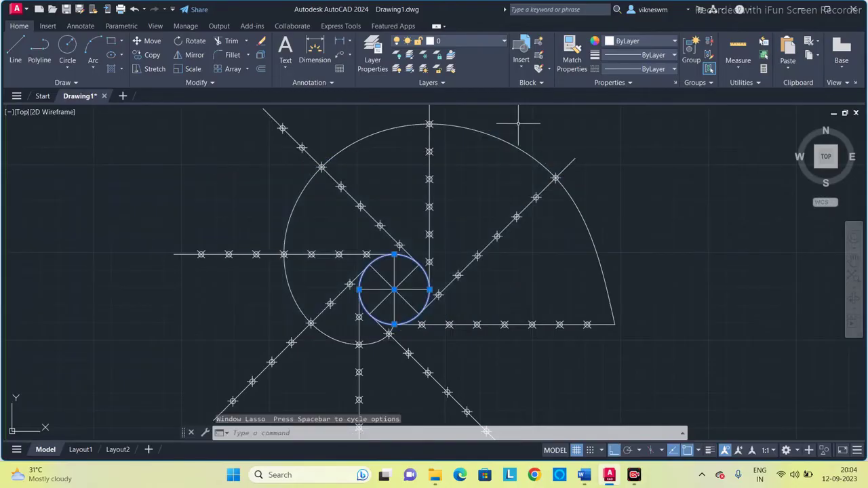
key(Escape)
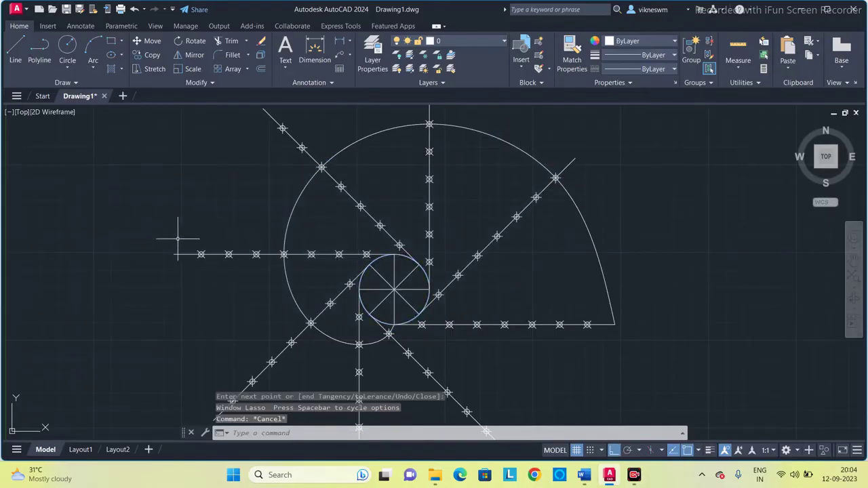
mouse_move(178, 238)
mouse_down()
mouse_move(321, 278)
mouse_move(367, 269)
mouse_move(408, 236)
mouse_up()
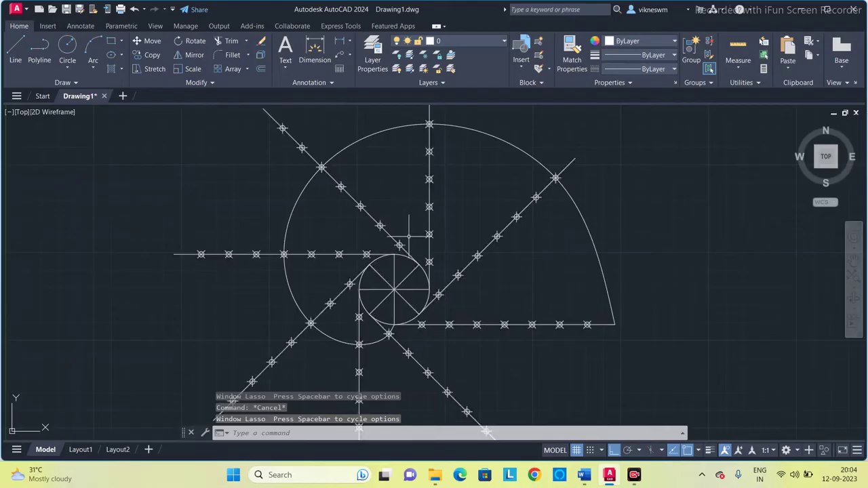
key(Escape)
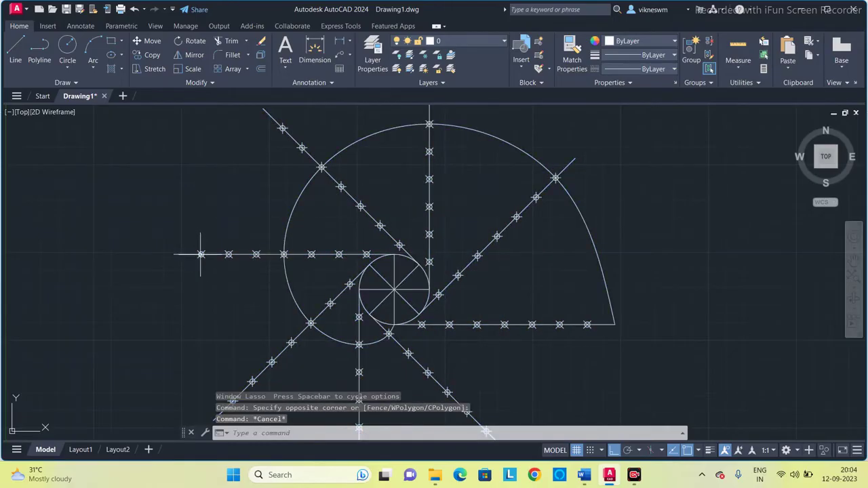
mouse_move(178, 231)
mouse_down()
mouse_move(231, 295)
mouse_move(251, 276)
mouse_move(307, 264)
mouse_move(337, 246)
mouse_move(354, 254)
mouse_move(333, 269)
mouse_up()
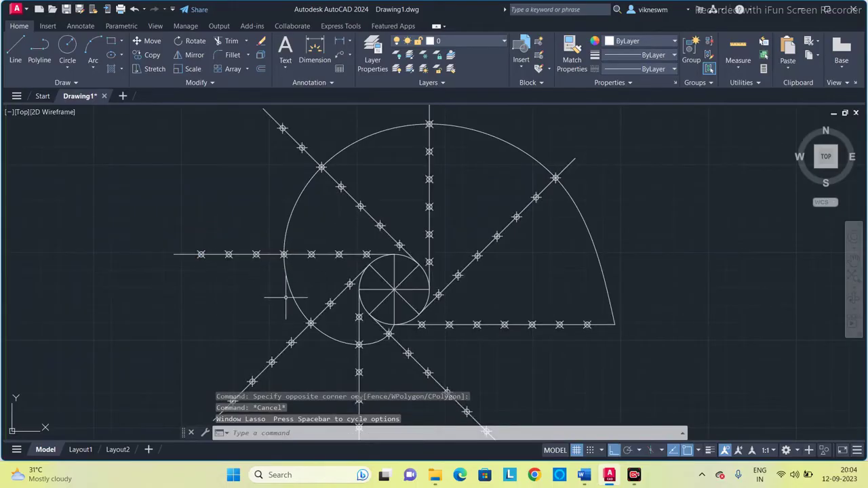
scroll(278, 273, down, 2)
scroll(288, 278, up, 4)
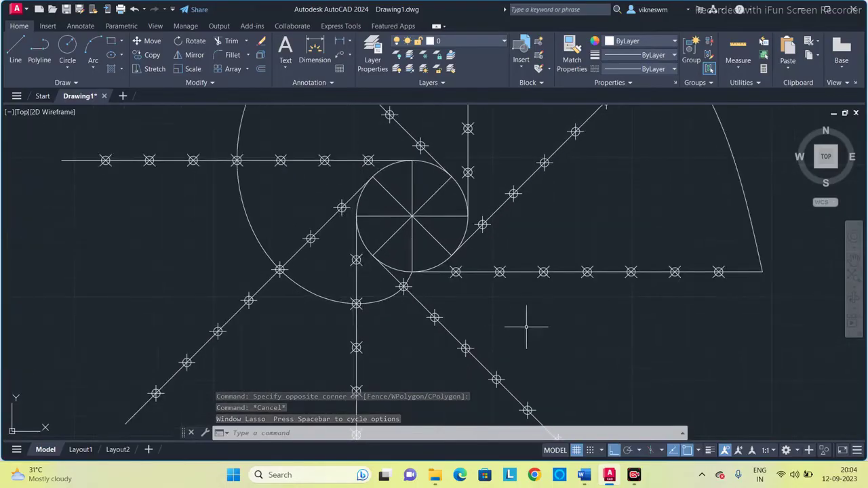
mouse_move(559, 403)
mouse_down()
mouse_move(466, 358)
mouse_move(394, 269)
mouse_move(354, 255)
mouse_move(420, 283)
mouse_up()
key(Escape)
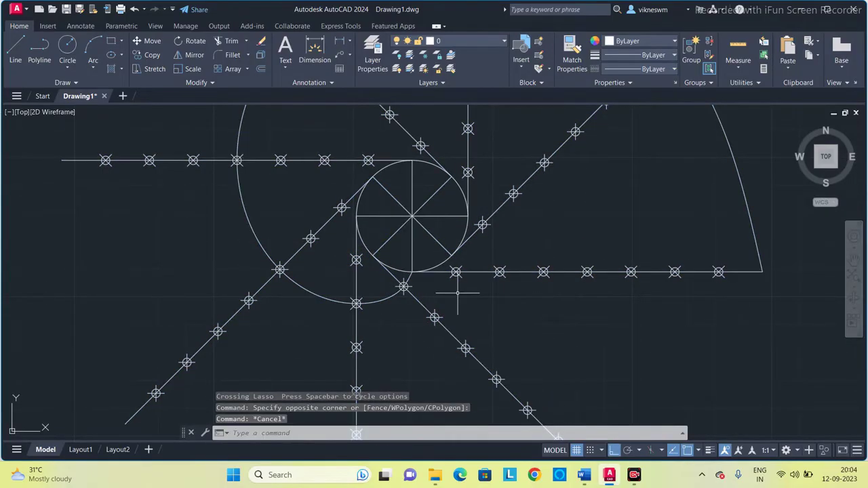
scroll(458, 295, down, 3)
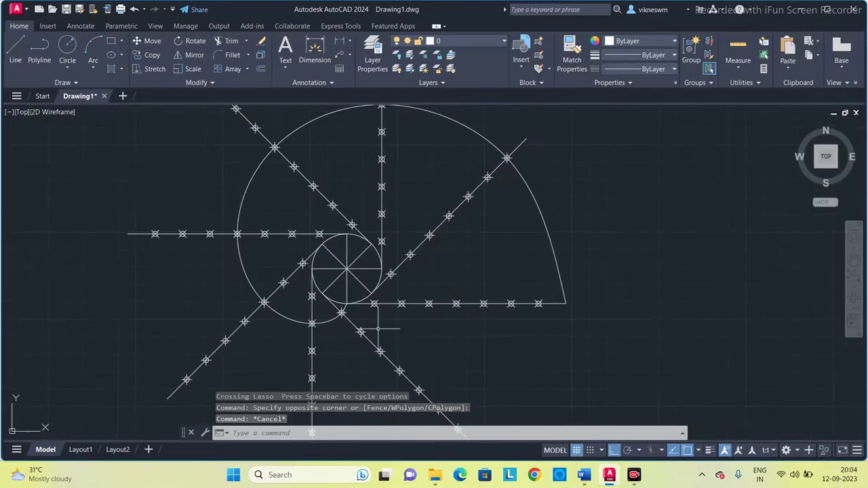
- Explode the polar array into separate lines and points
click(156, 233)
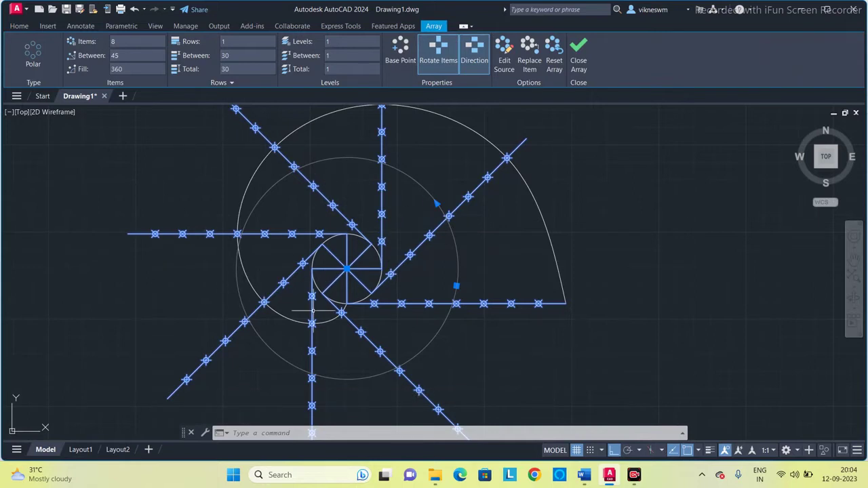
click(578, 54)
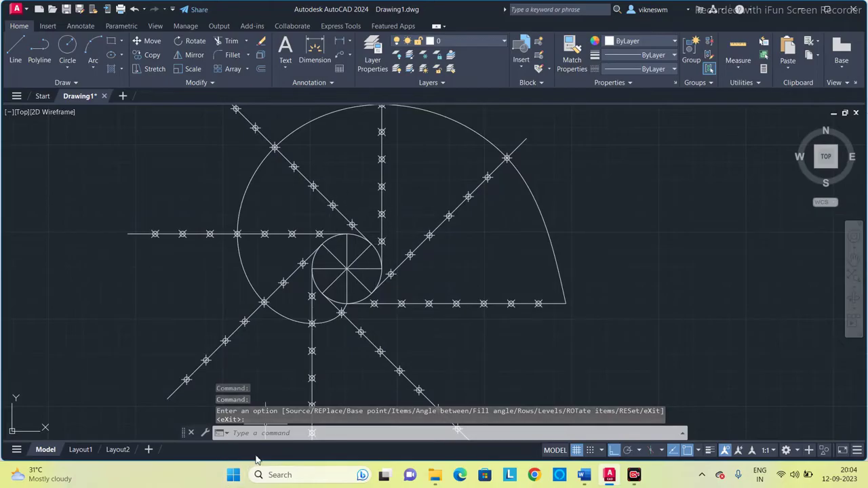
click(266, 436)
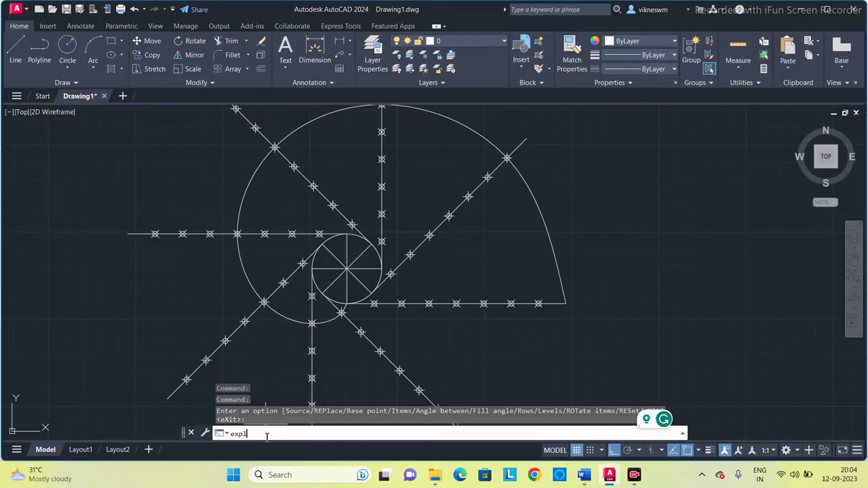
key(Return)
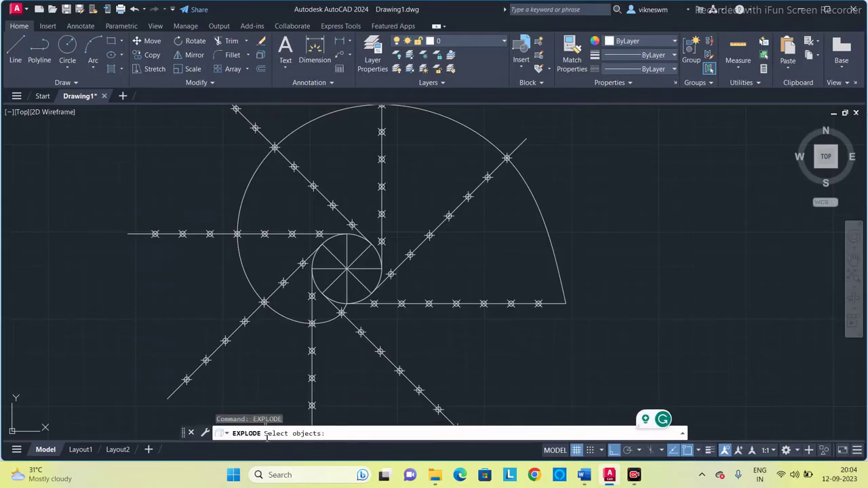
click(318, 250)
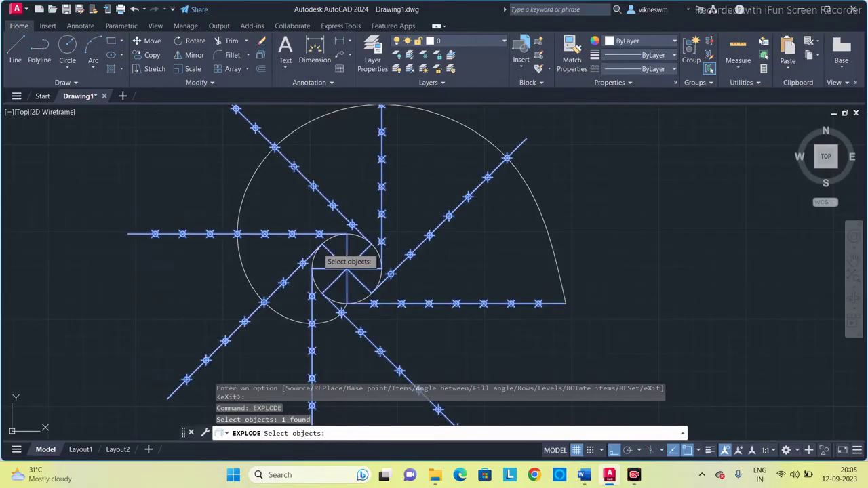
key(Return)
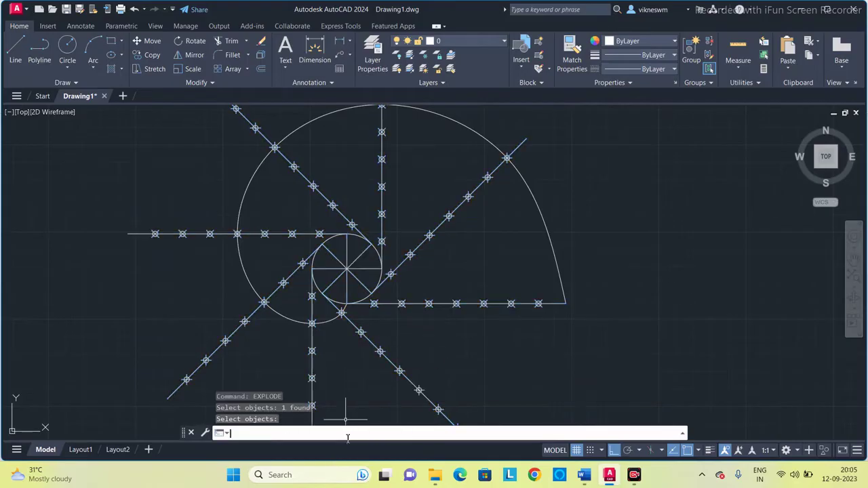
click(219, 234)
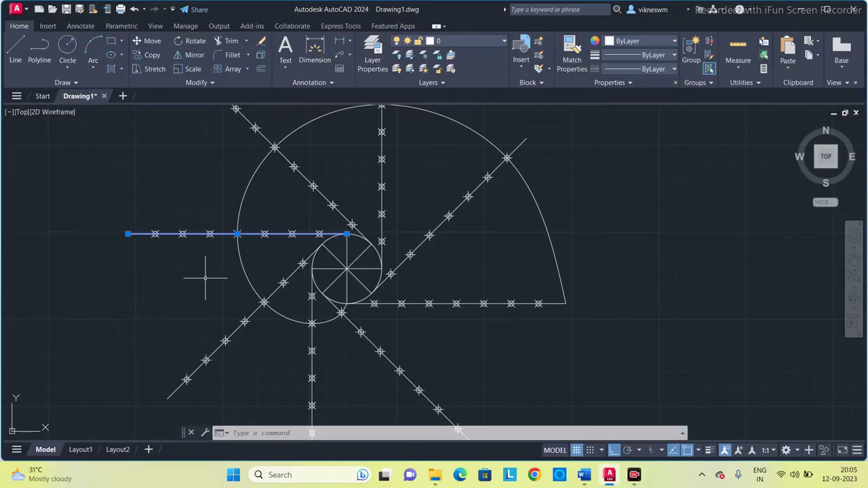
key(Escape)
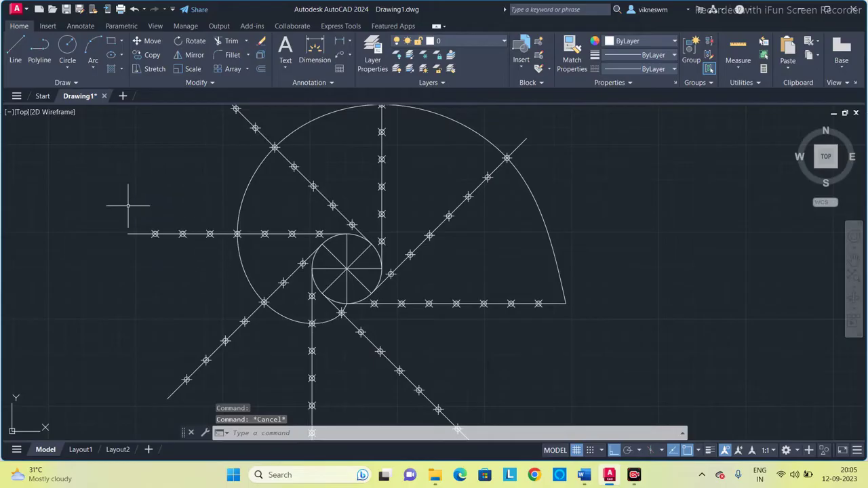
- Select all the division points on the eight tangents and delete them, keeping the lines, circle and involute
mouse_move(132, 201)
mouse_down()
mouse_move(179, 247)
mouse_move(268, 265)
mouse_move(306, 244)
mouse_move(323, 220)
mouse_move(330, 226)
mouse_move(324, 237)
mouse_move(328, 232)
mouse_move(304, 228)
mouse_move(327, 228)
mouse_up()
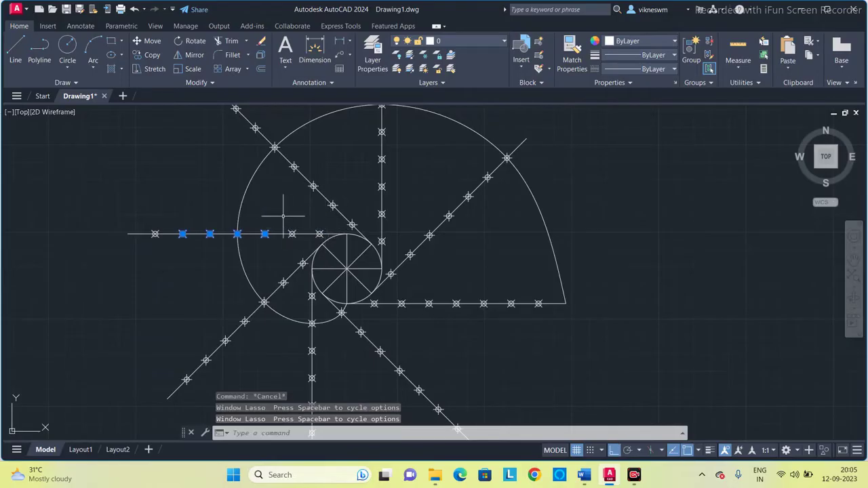
drag(135, 315, 281, 362)
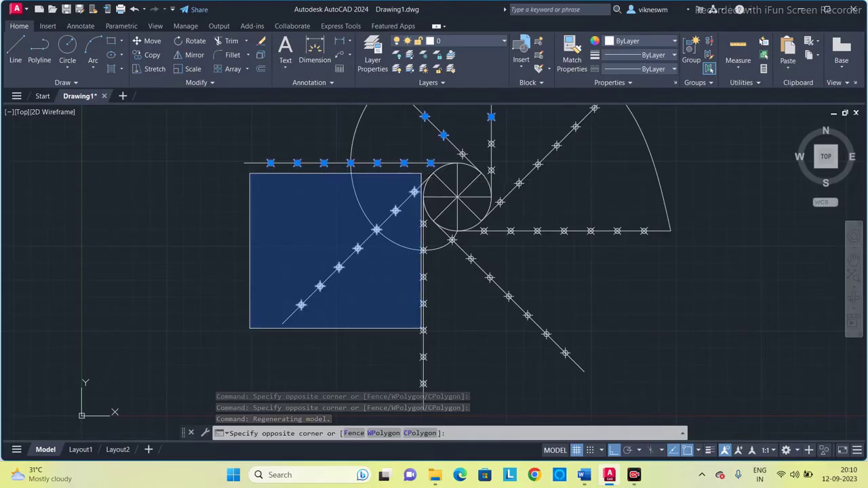
click(424, 168)
click(471, 390)
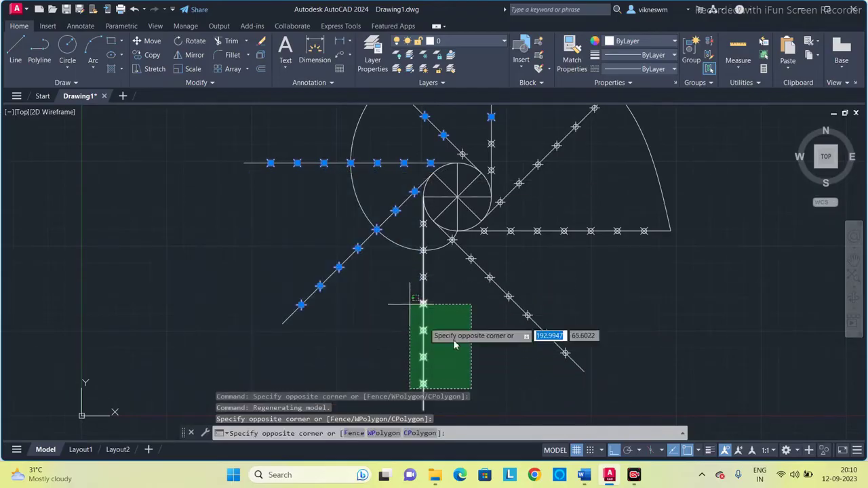
click(478, 384)
click(368, 397)
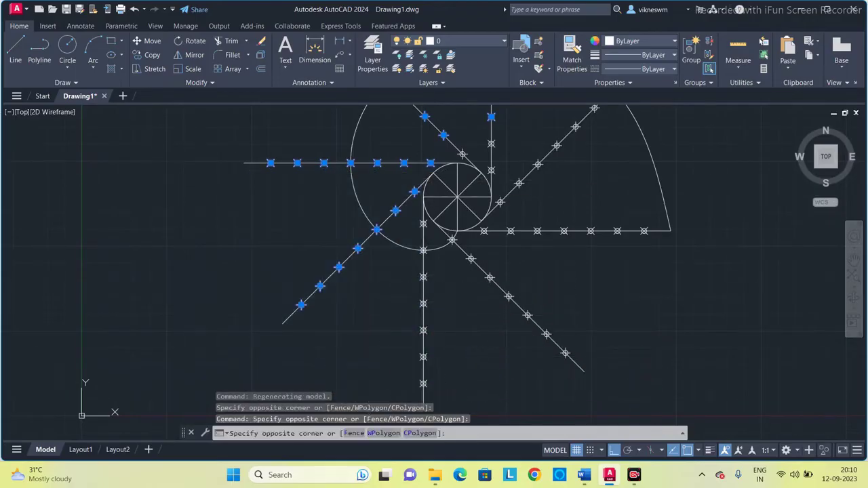
click(442, 215)
click(629, 344)
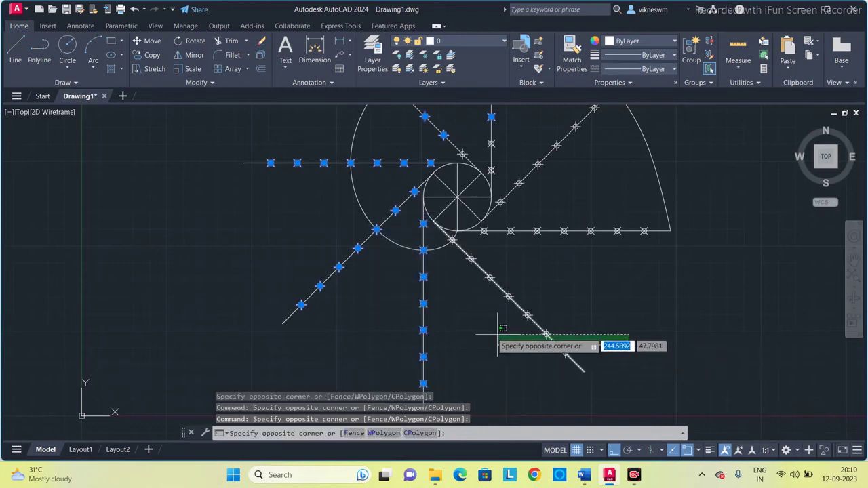
click(683, 331)
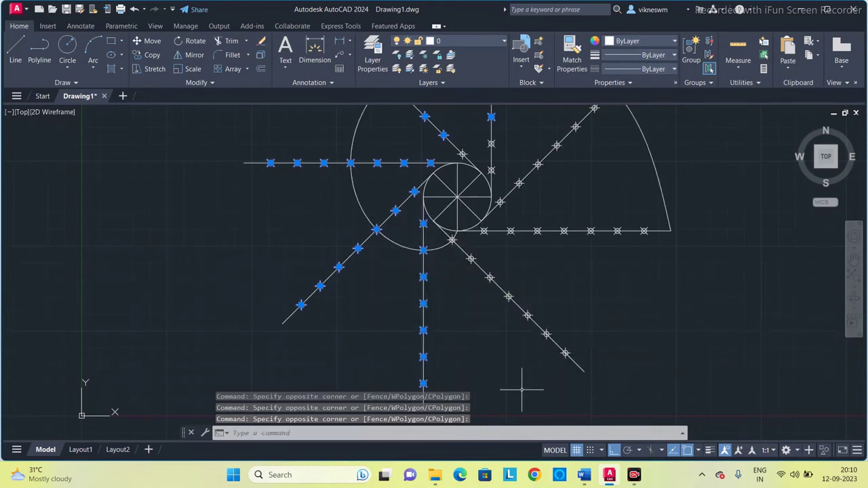
click(486, 375)
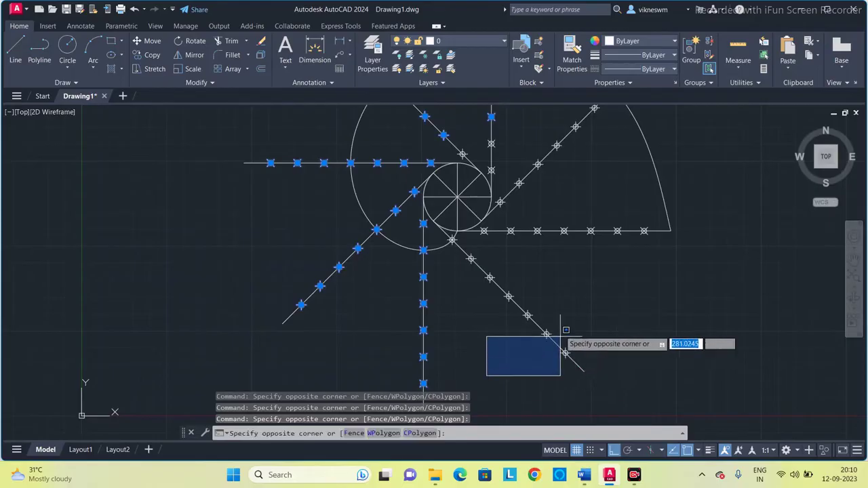
click(652, 197)
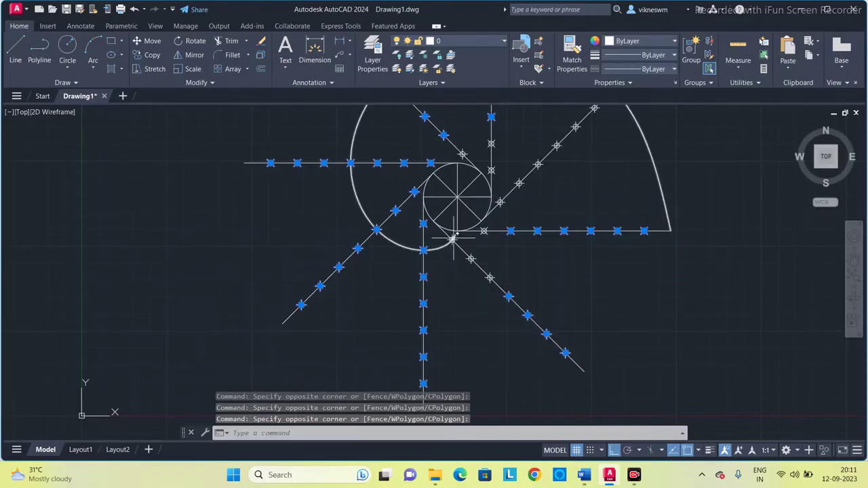
scroll(452, 239, up, 5)
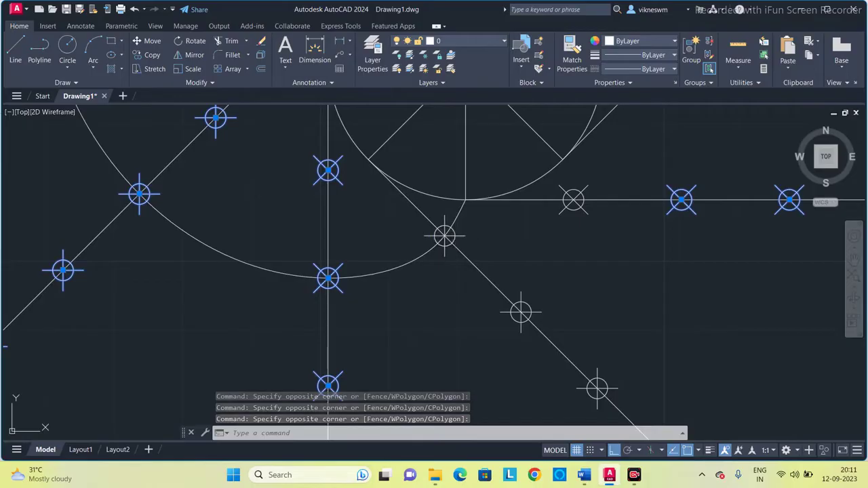
click(522, 306)
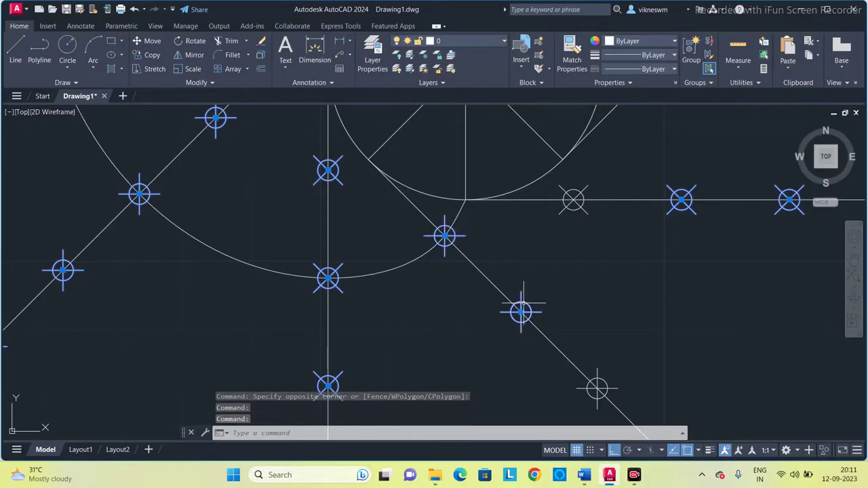
click(568, 204)
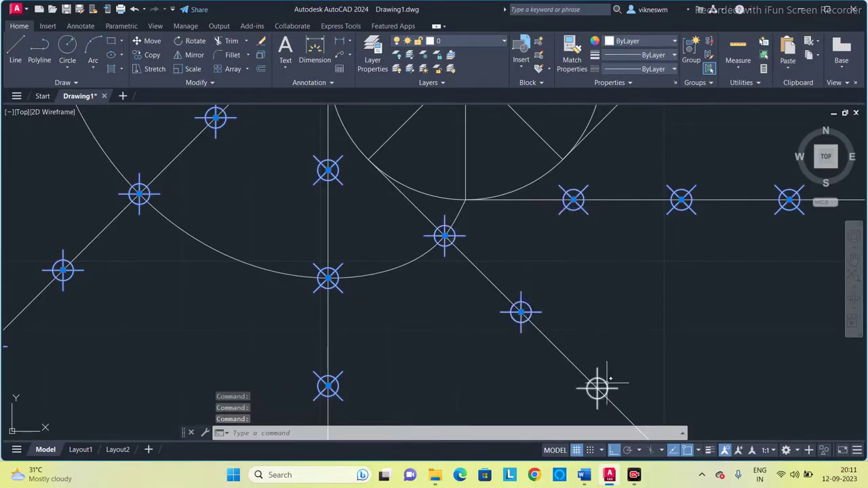
scroll(597, 388, down, 5)
scroll(669, 290, up, 3)
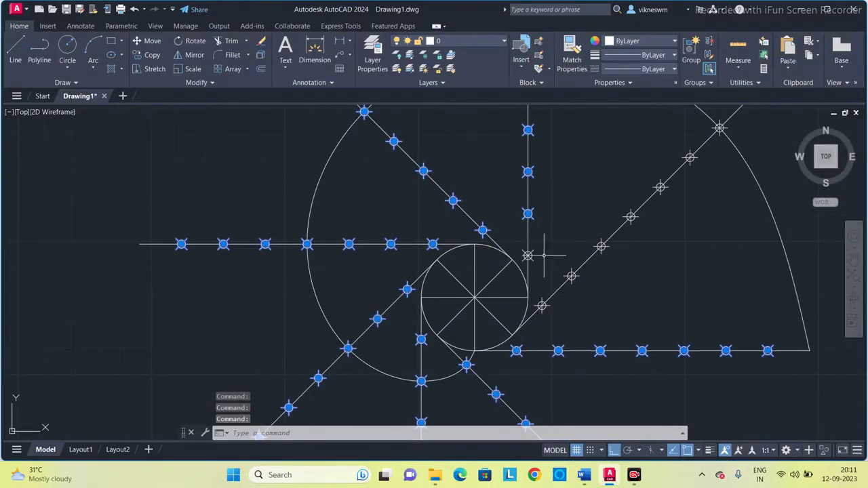
click(541, 306)
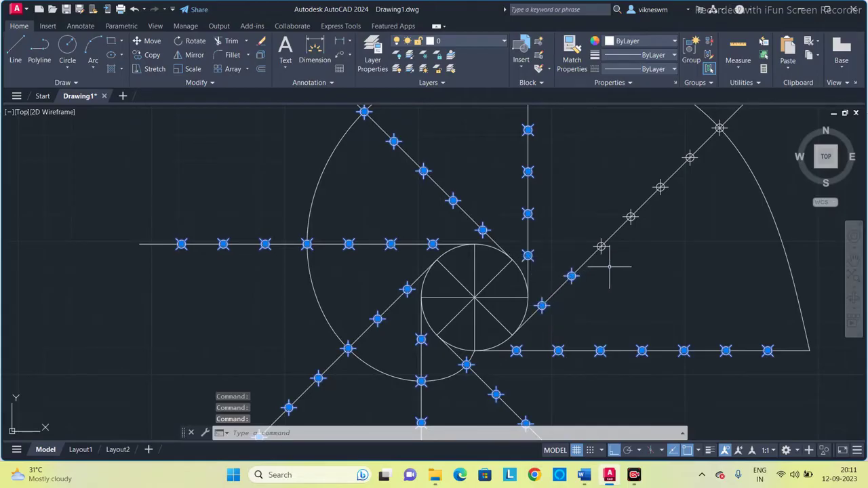
click(631, 217)
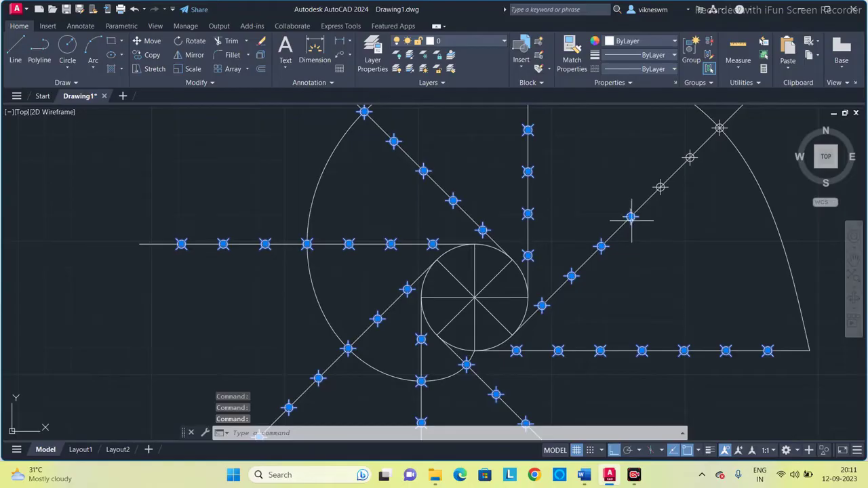
click(690, 158)
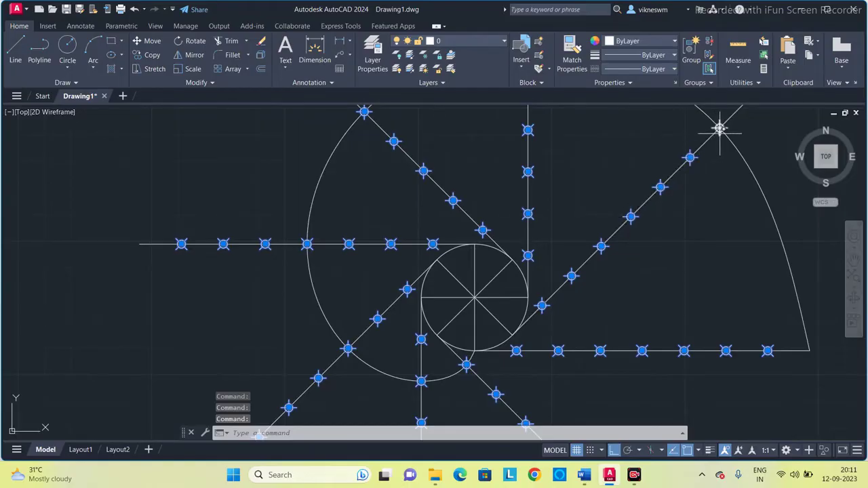
scroll(708, 180, down, 5)
middle_drag(691, 210, 620, 262)
scroll(461, 193, up, 2)
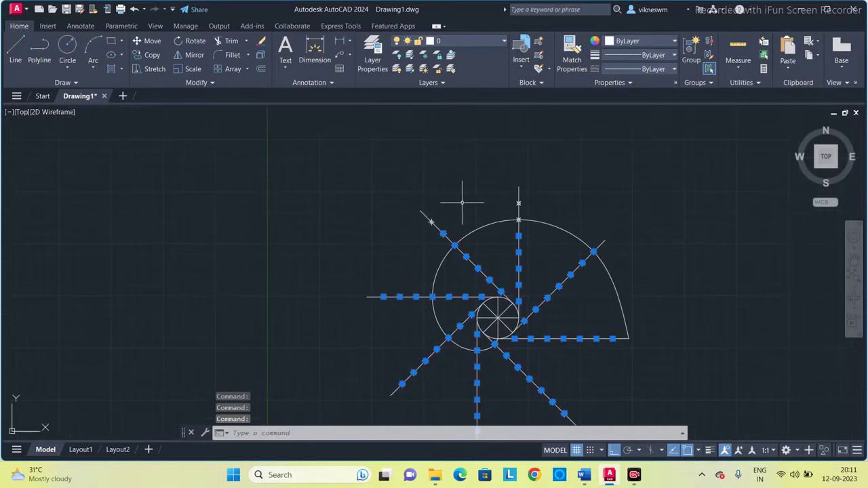
scroll(545, 207, up, 4)
click(602, 204)
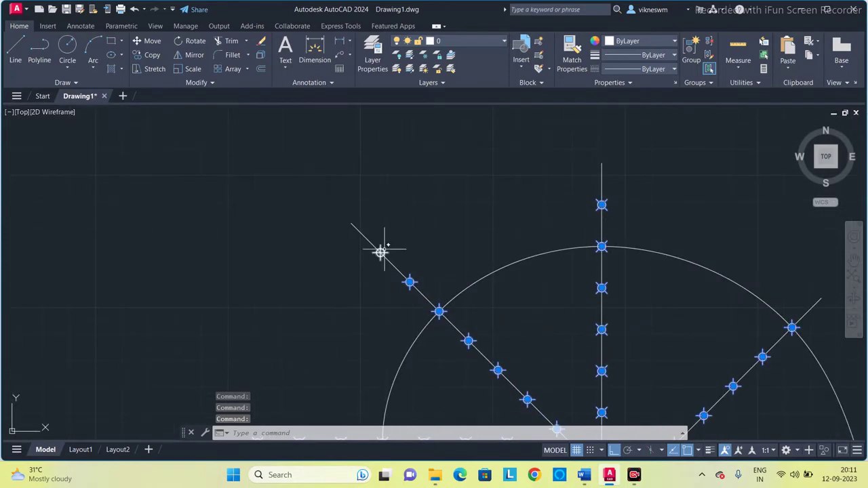
scroll(425, 249, down, 4)
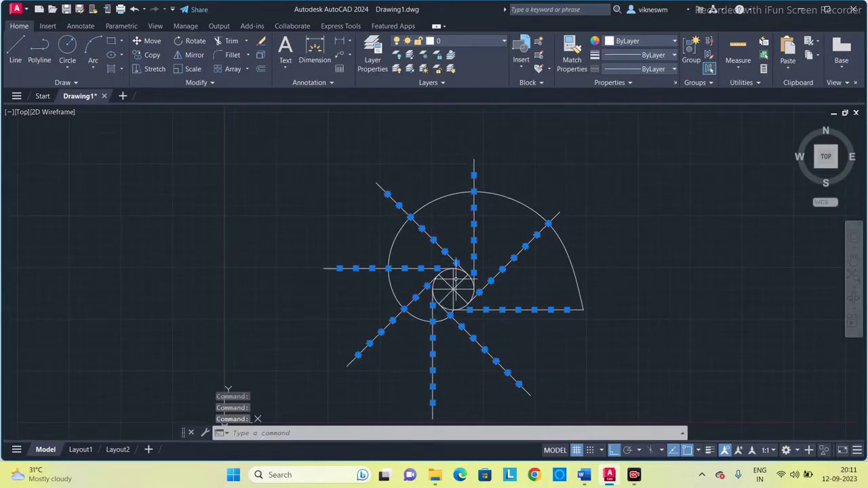
scroll(456, 276, up, 2)
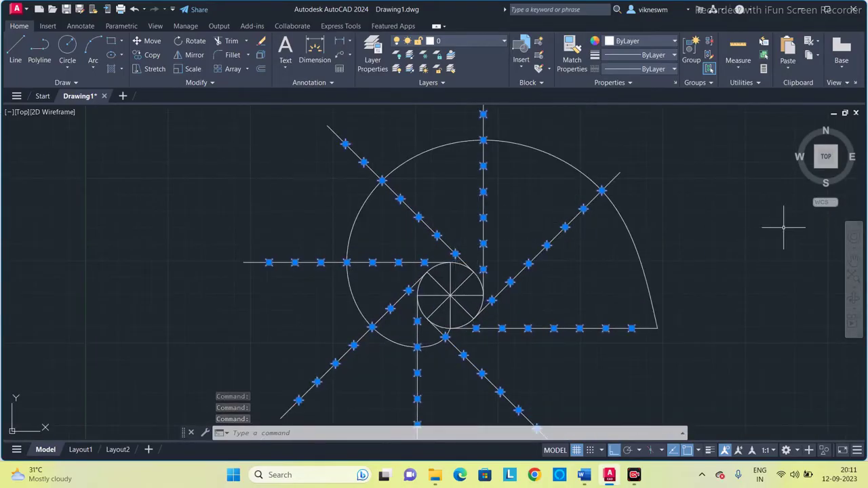
key(Delete)
- Trim the ends of the seven tangents that extend beyond the involute curve
middle_drag(681, 238, 649, 193)
text(tri)
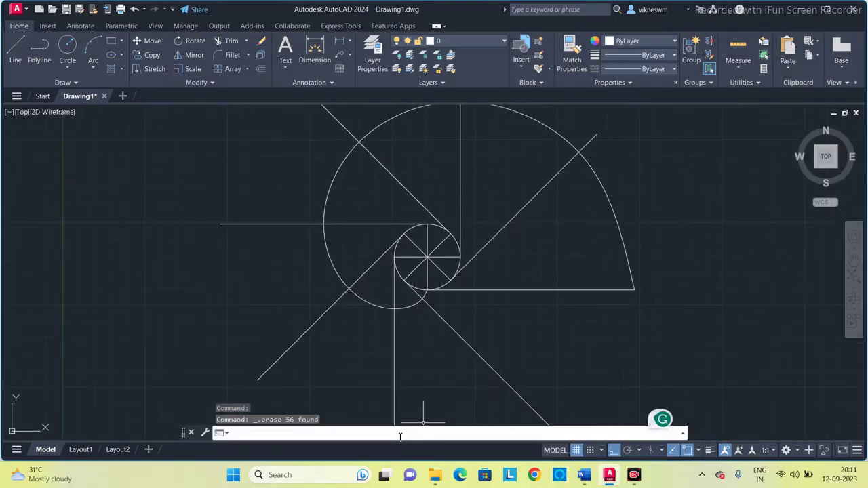
text(m)
key(Return)
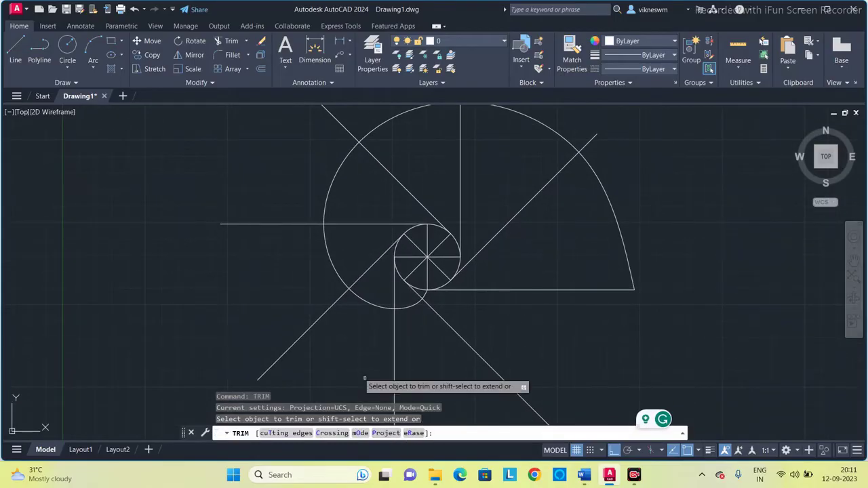
click(331, 307)
click(394, 343)
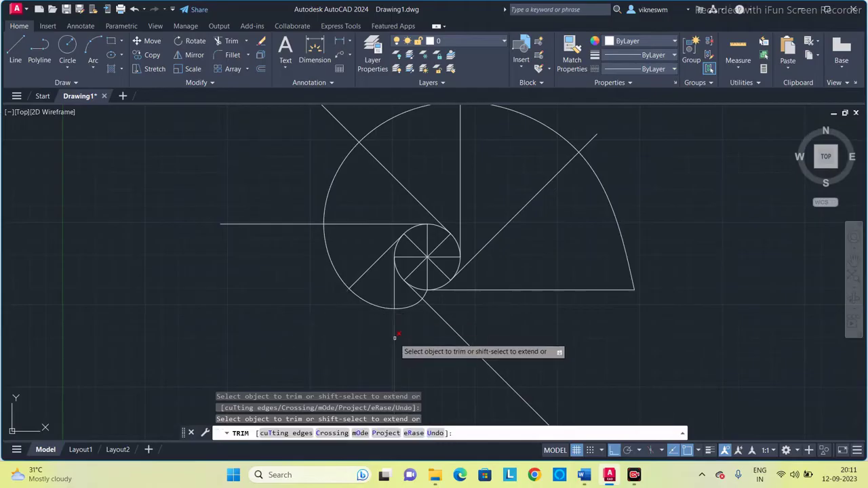
click(445, 318)
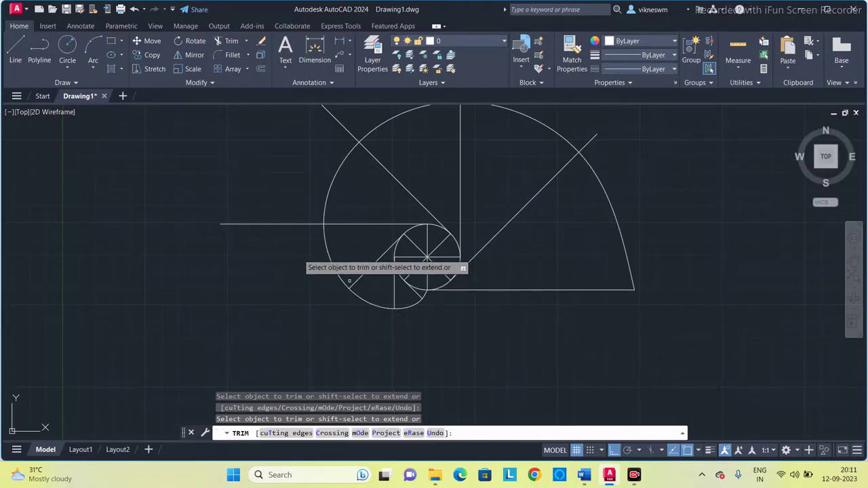
click(285, 223)
click(344, 129)
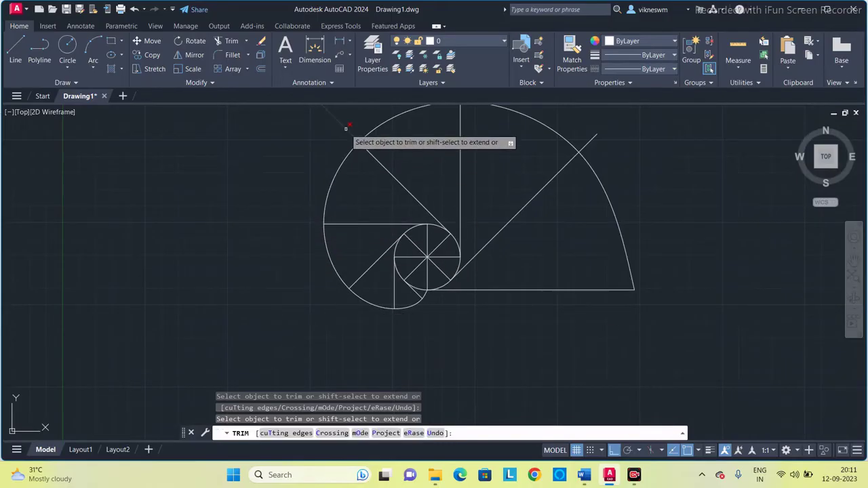
middle_drag(461, 81, 433, 138)
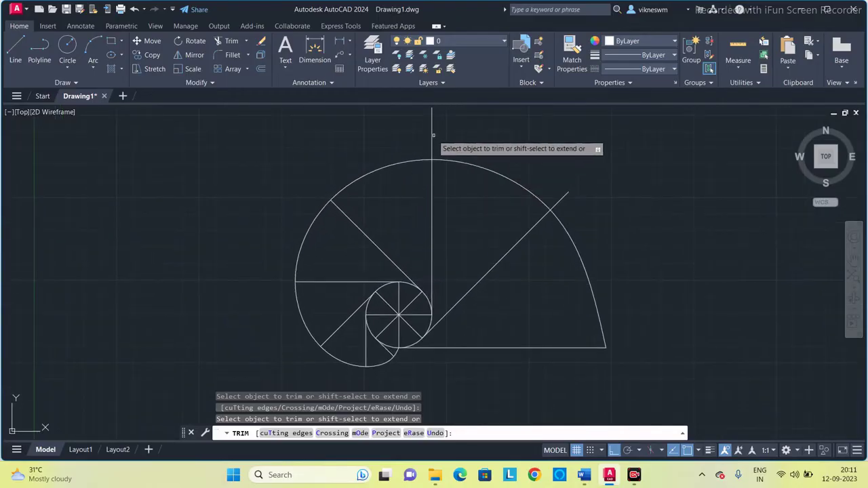
click(433, 144)
click(563, 196)
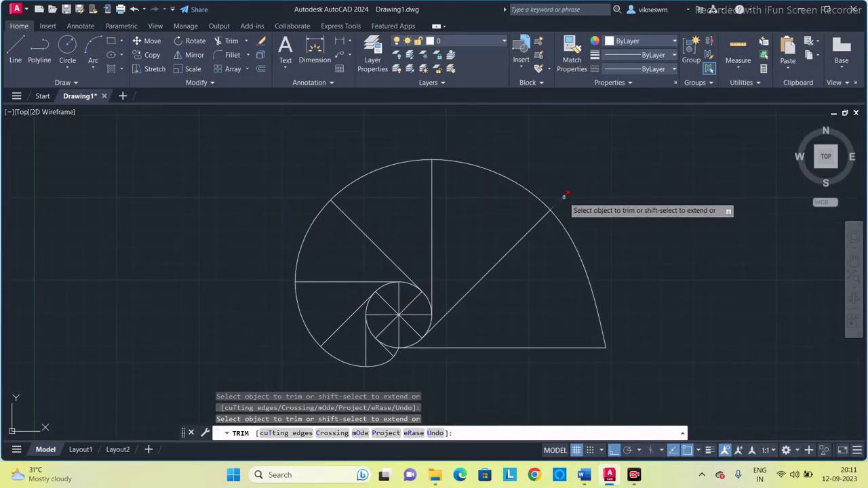
key(Escape)
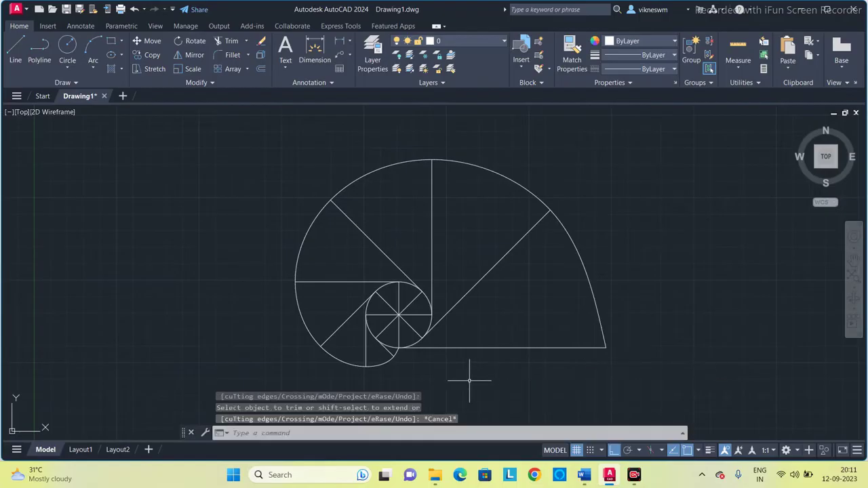
- Add a single-line text label P1 with height 2.5 and rotation 0 just below the shortest tangent's outer end
scroll(418, 372, up, 2)
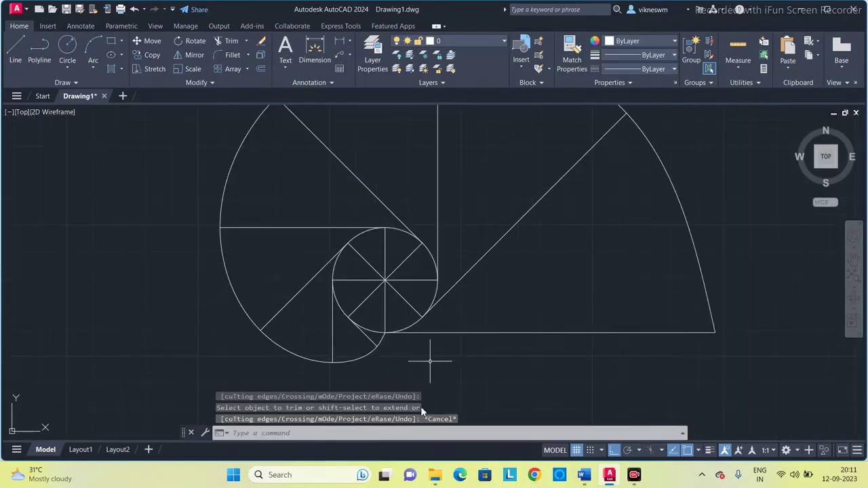
text(trext)
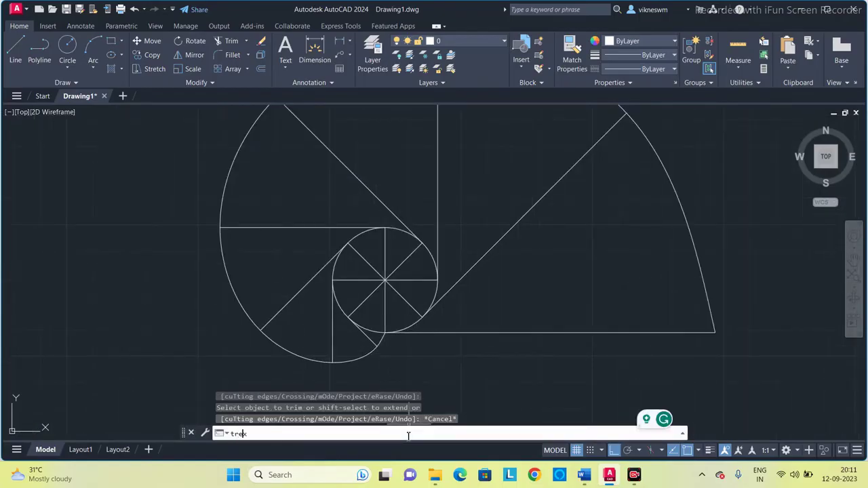
key(Return)
text(te)
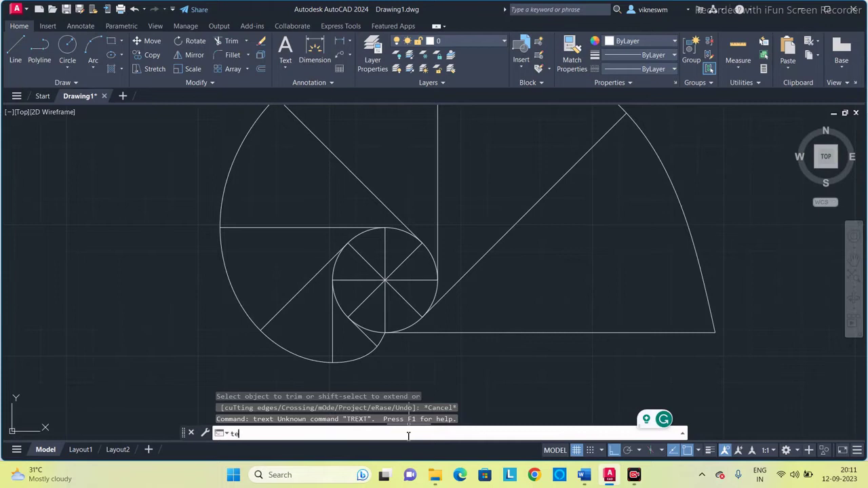
text(xt)
key(Return)
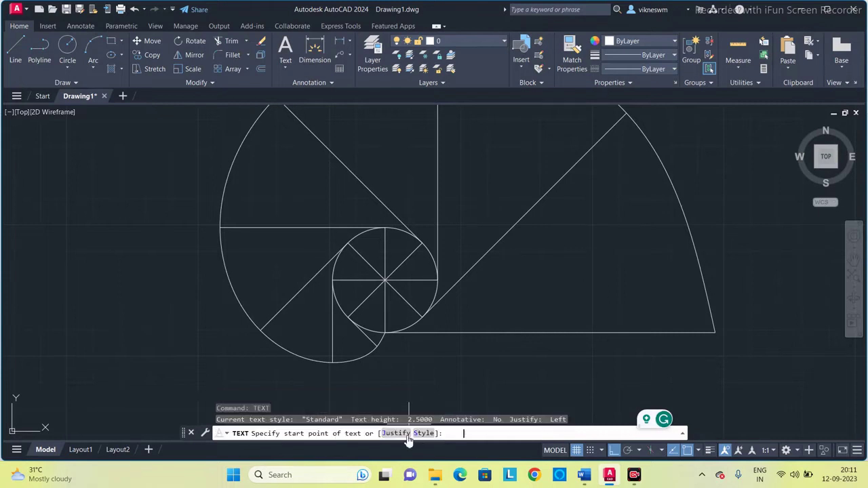
click(398, 366)
key(Return)
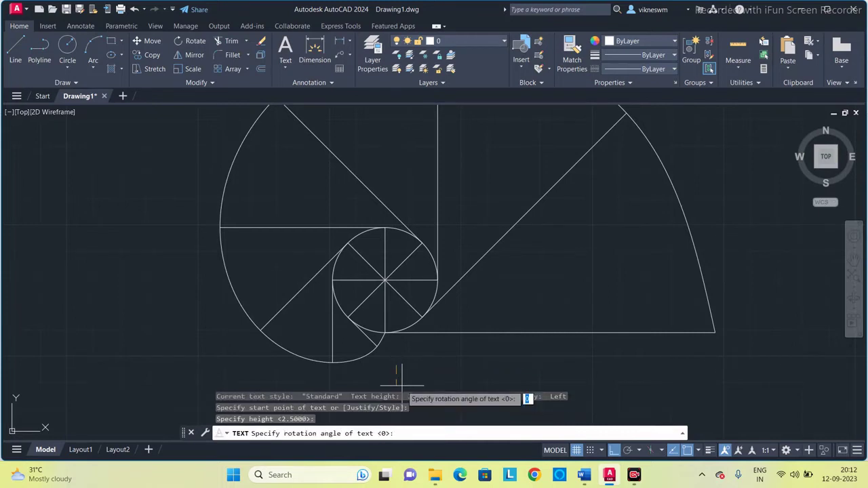
key(Return)
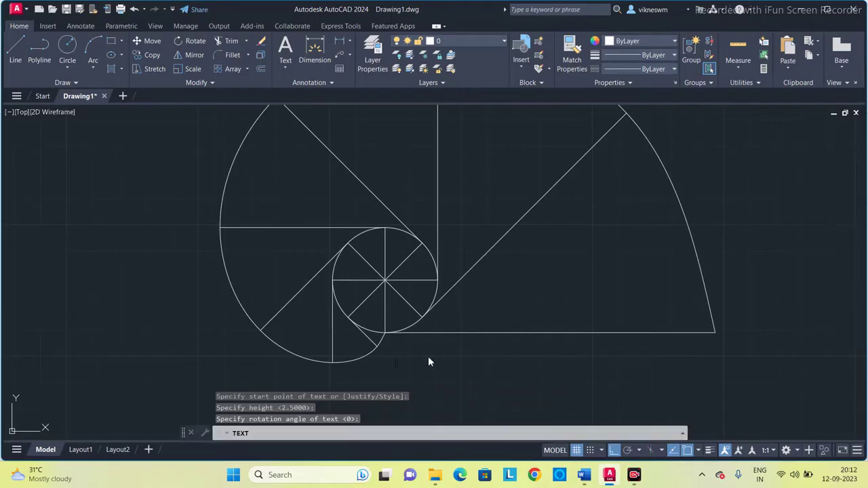
text(P1)
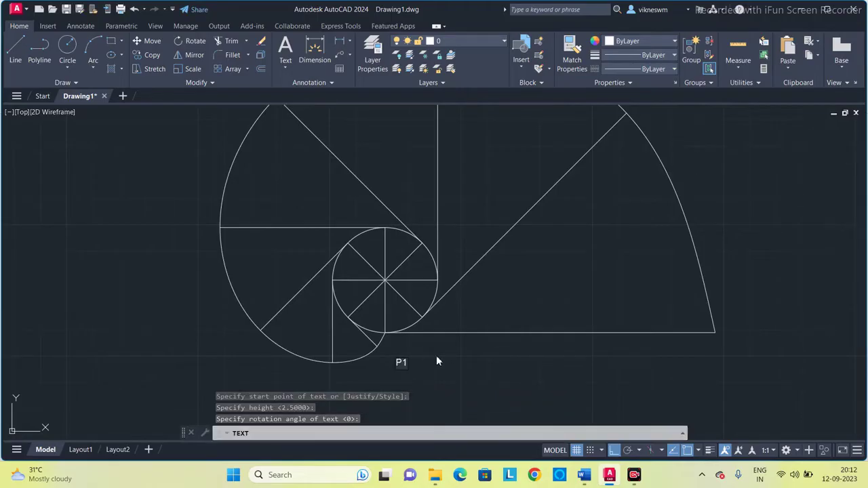
key(Return)
key(Return)
- Turn Ortho off and move the P1 label right beside the shortest tangent's end on the involute
click(400, 361)
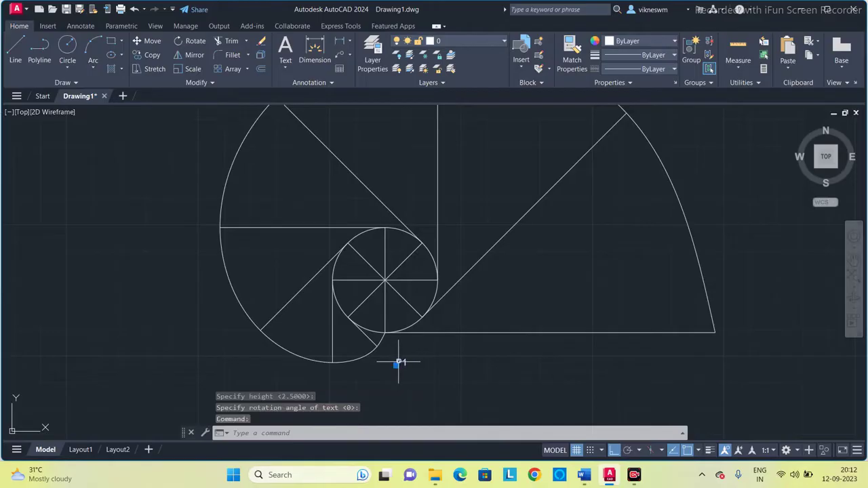
click(396, 365)
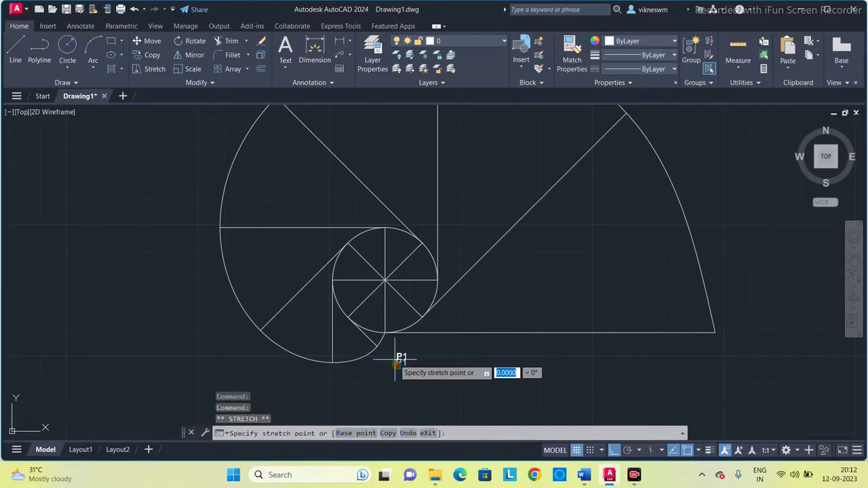
key(F8)
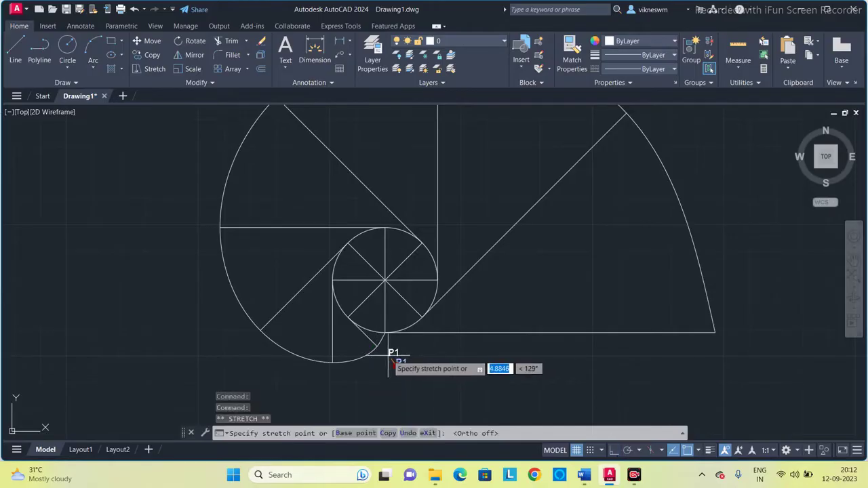
key(Escape)
- Copy the P1 label to the lower end of the short vertical tangent and change its text to P2
key(ctrl+c)
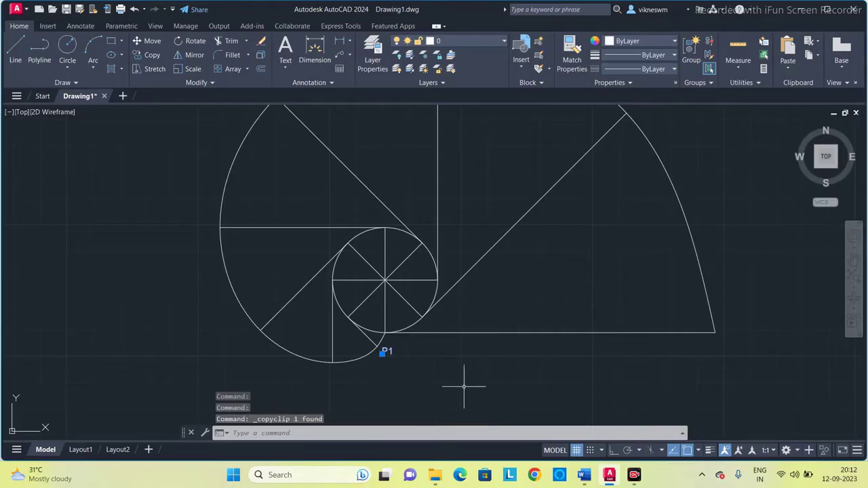
key(ctrl+v)
click(339, 371)
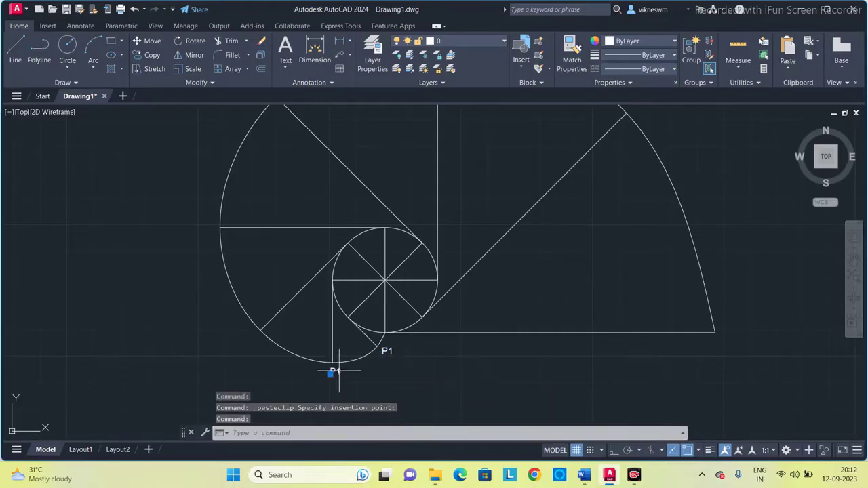
double_click(343, 371)
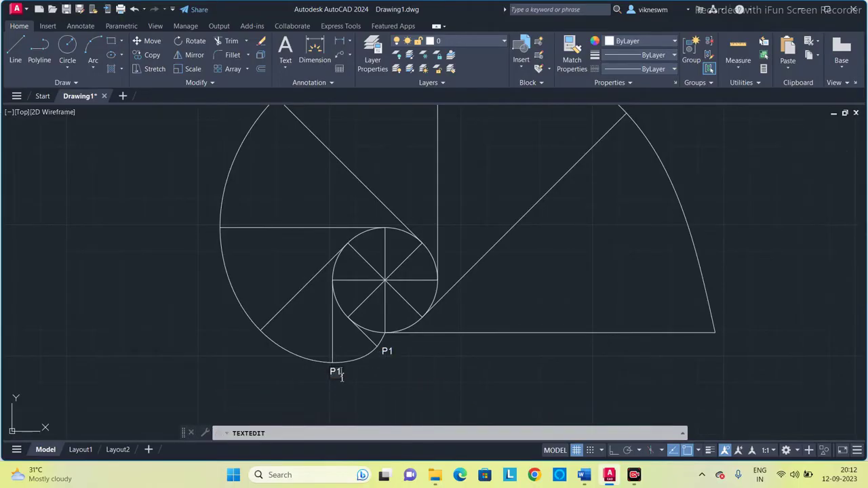
text(2)
key(Delete)
click(252, 368)
key(Escape)
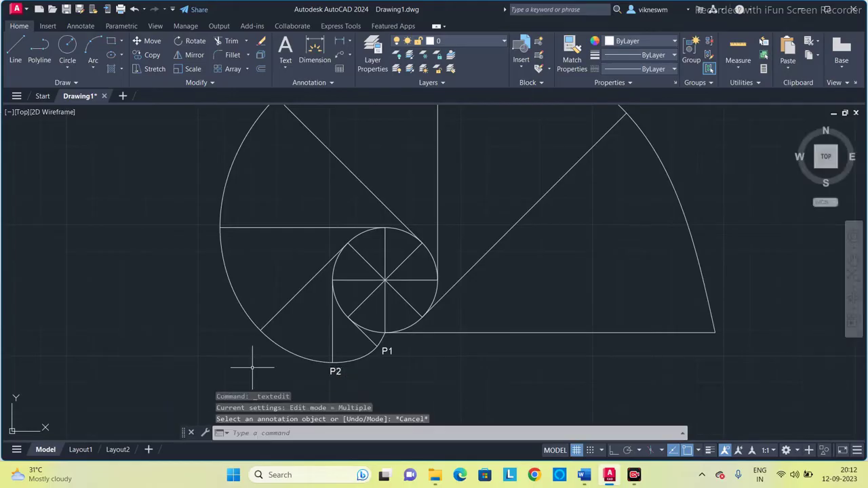
- Paste another label at the lower-left diagonal tangent's end and change its text to P3
key(ctrl+v)
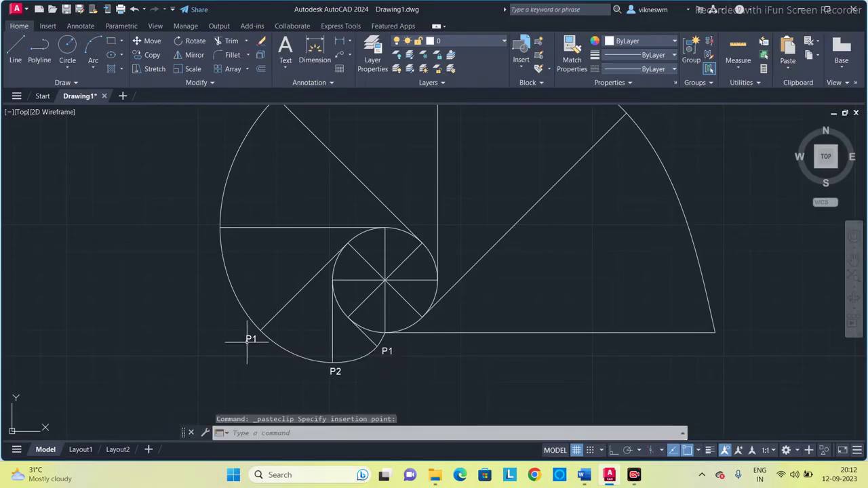
click(248, 341)
double_click(257, 339)
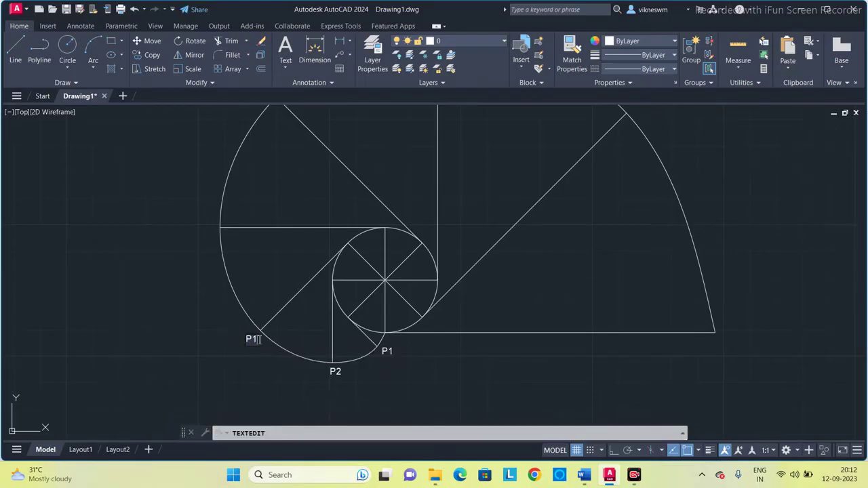
click(149, 279)
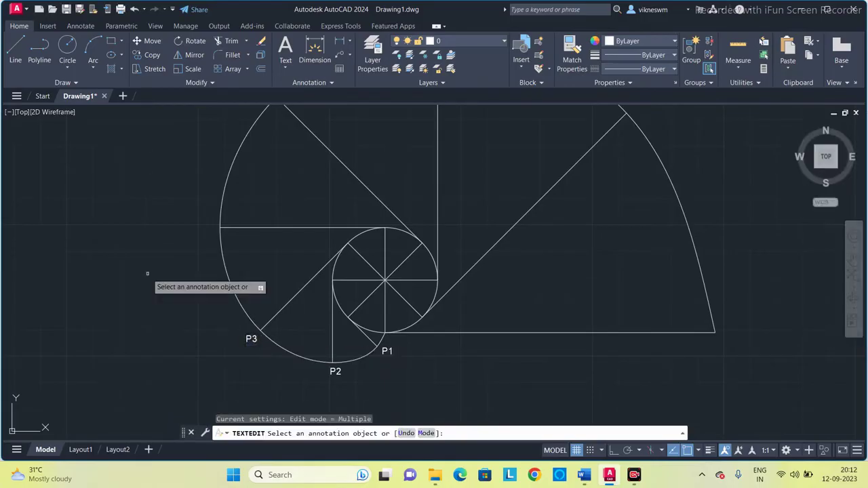
key(Escape)
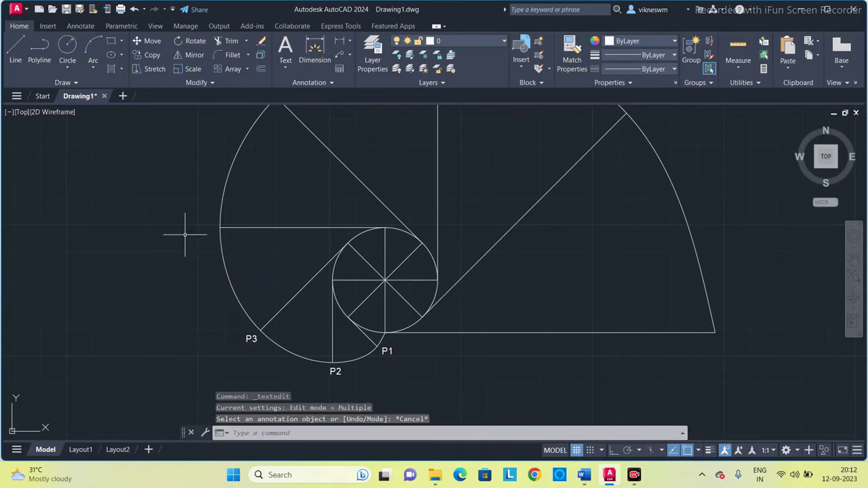
- Paste another label beside the left horizontal tangent's end and change its text to P4
key(ctrl+v)
click(201, 230)
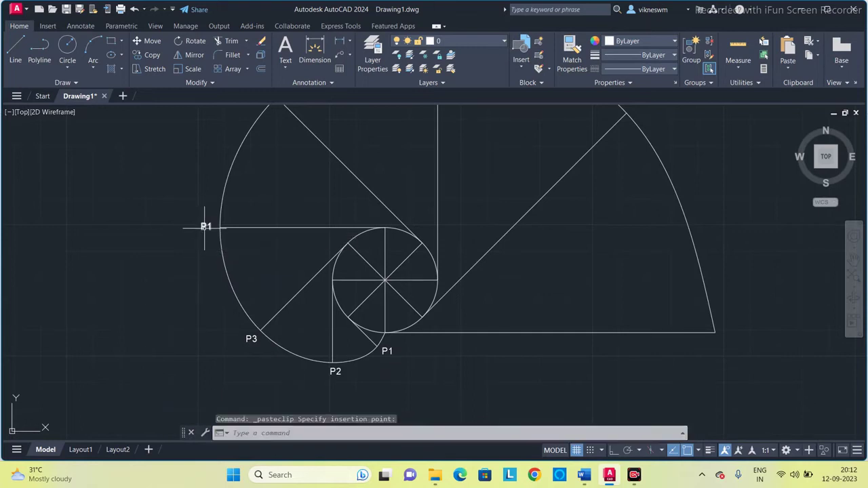
double_click(207, 228)
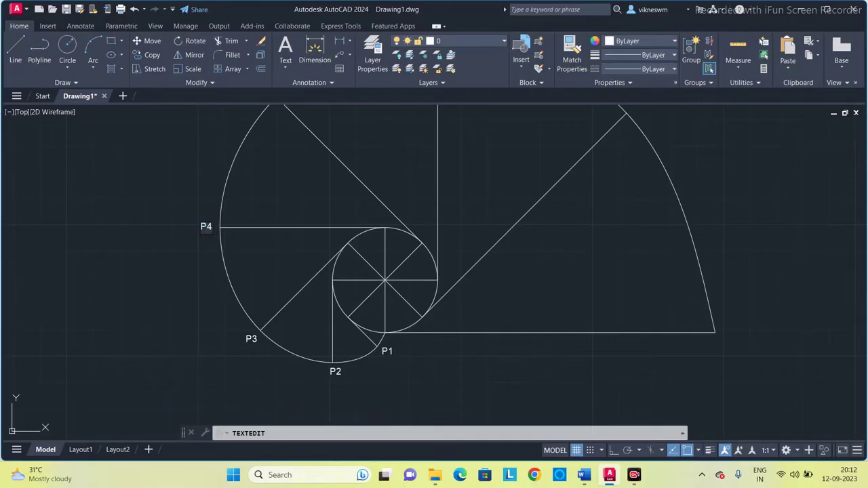
click(188, 235)
scroll(188, 235, down, 2)
scroll(187, 271, up, 2)
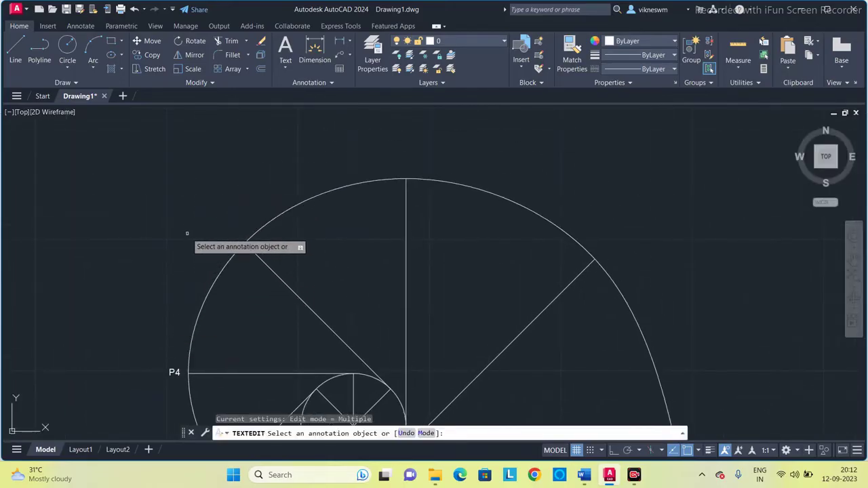
key(Escape)
- Paste another label at the upper-left diagonal tangent's end and change its text to P5
key(ctrl+v)
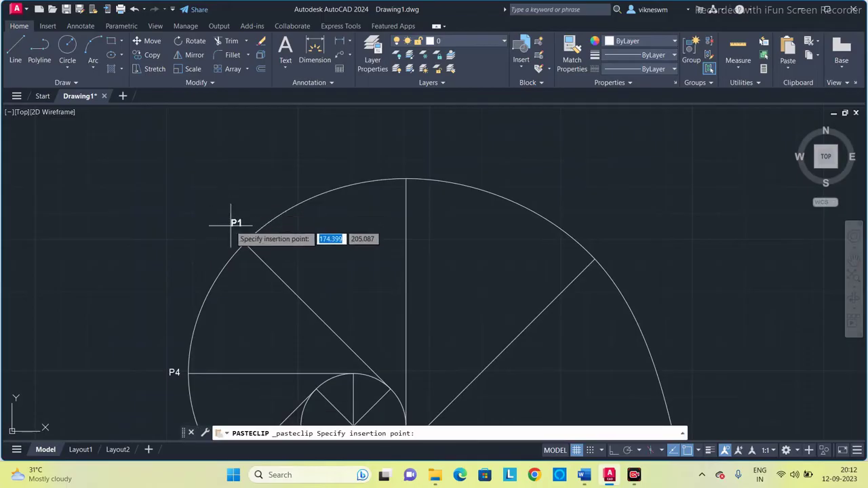
click(231, 231)
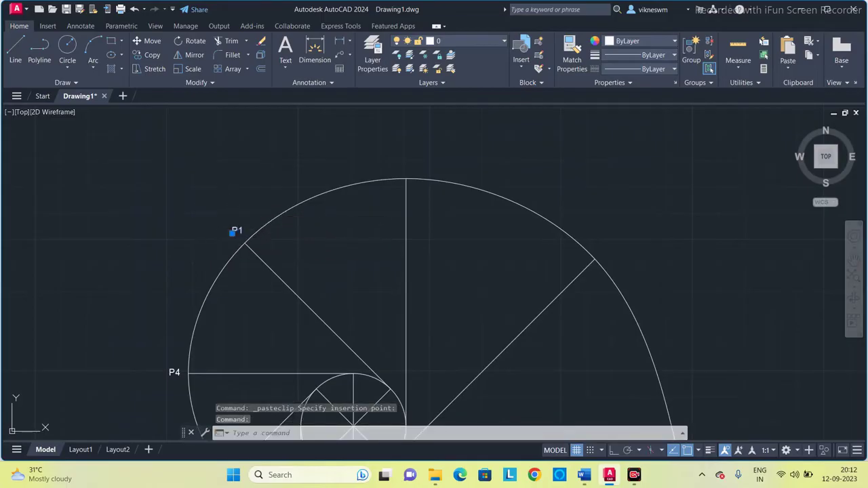
double_click(236, 230)
key(ctrl+c)
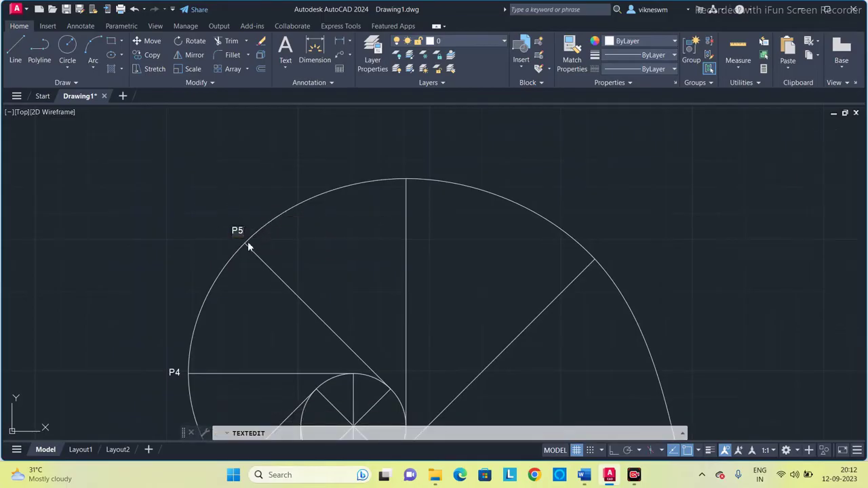
text(P5)
click(274, 201)
key(Escape)
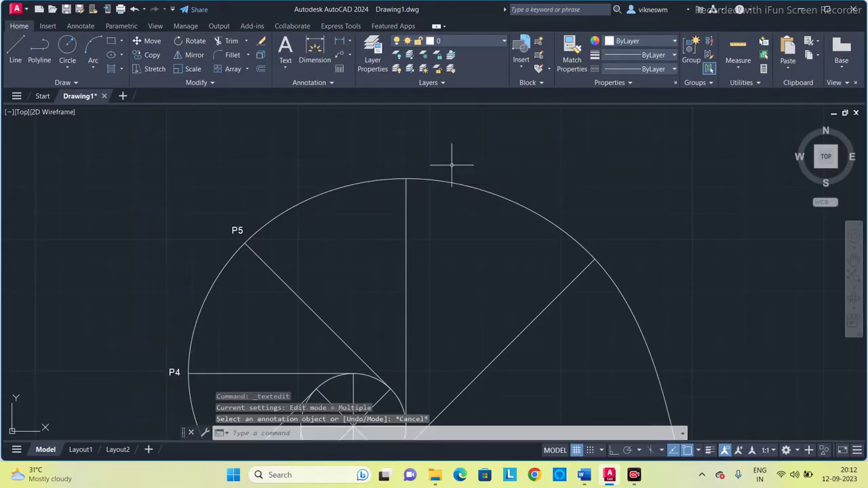
- Paste another label above the long vertical tangent's upper end and change its text to P6
key(ctrl+v)
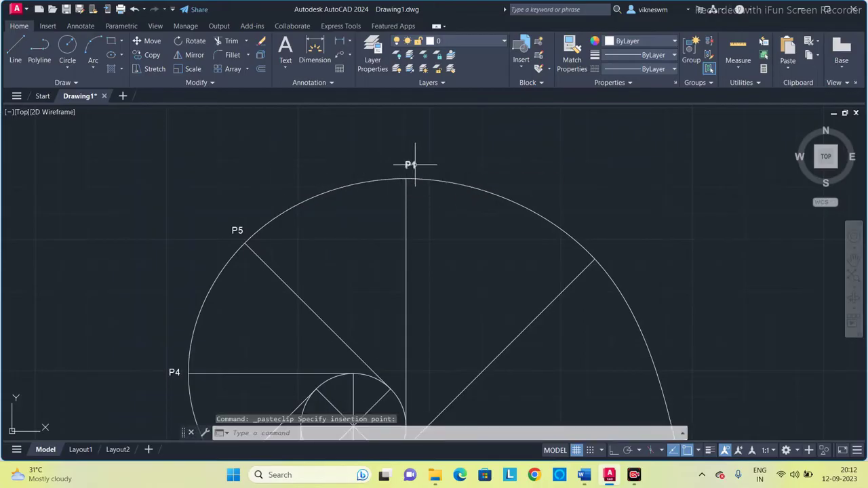
click(414, 165)
double_click(415, 164)
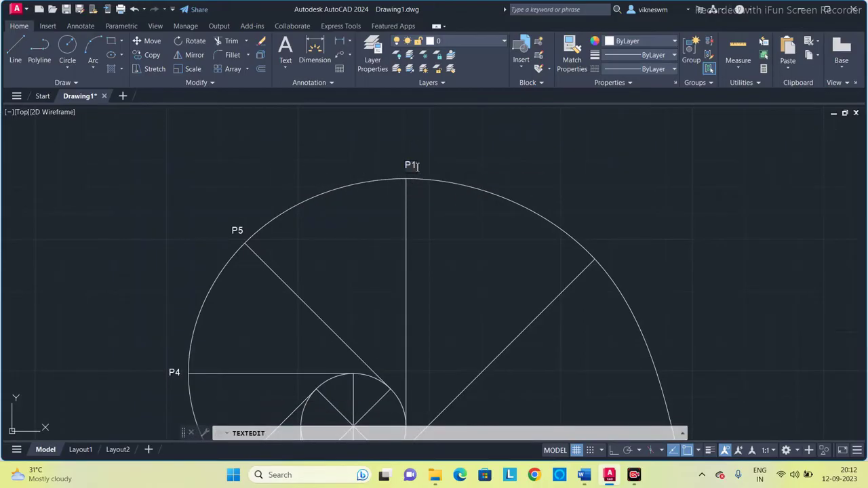
key(BackSpace)
text(6)
click(473, 161)
key(Escape)
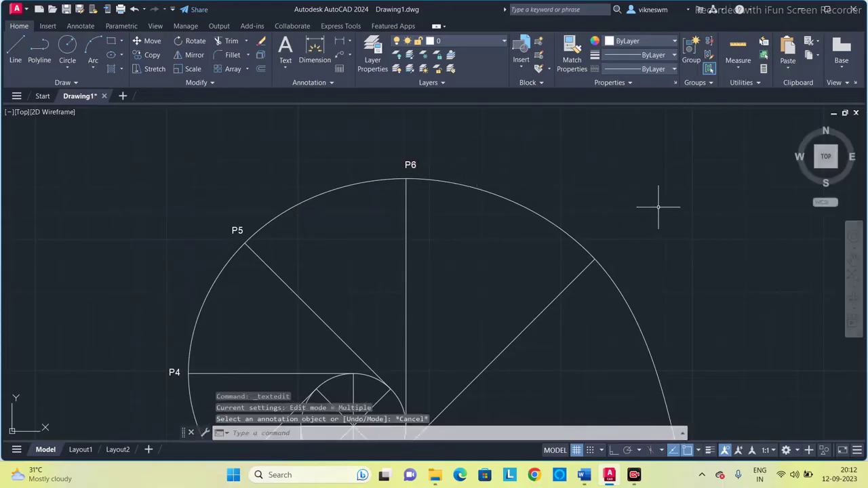
- Paste another label at the upper-right diagonal tangent's end and change its text to P7
key(ctrl+v)
click(603, 249)
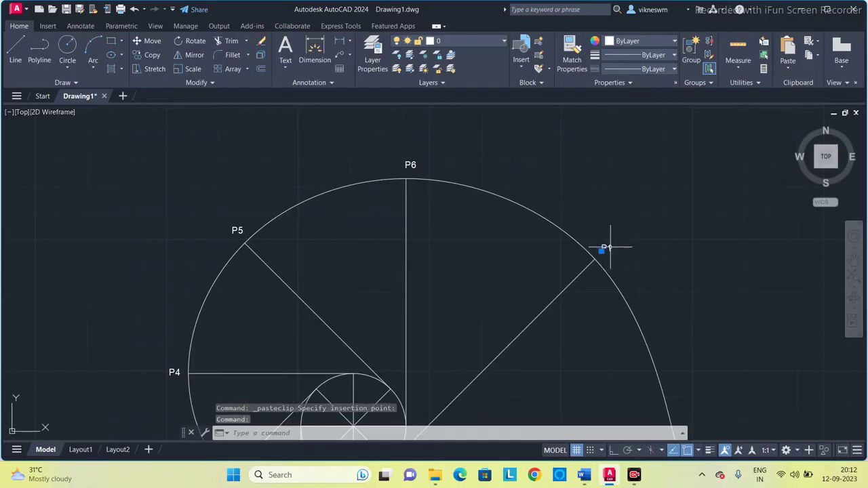
double_click(605, 249)
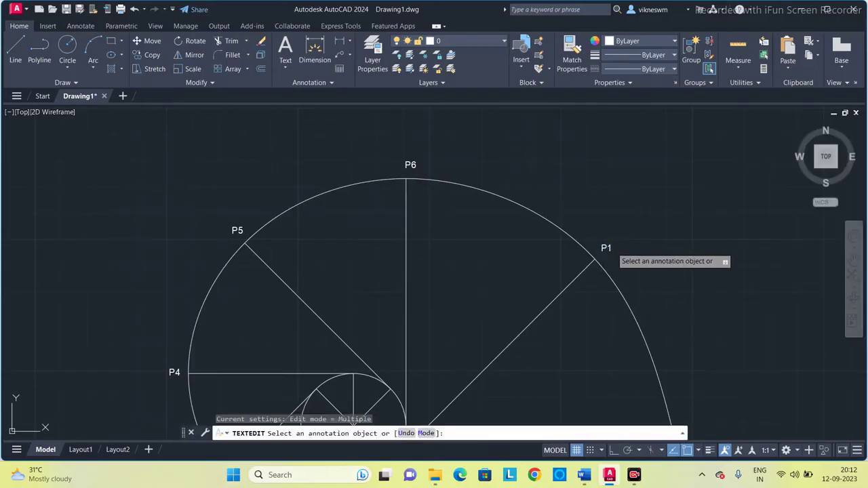
click(609, 249)
click(647, 255)
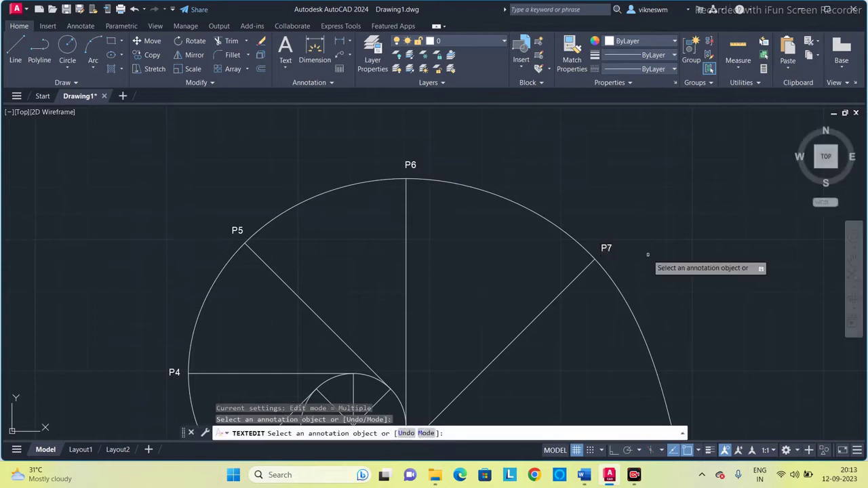
key(Escape)
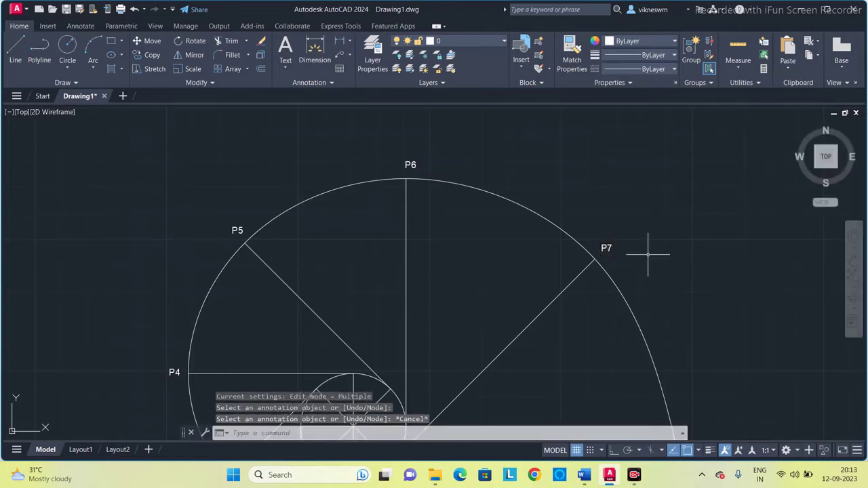
- Paste another label beside the long horizontal tangent's right end and change its text to P8
key(ctrl+v)
middle_drag(683, 287, 668, 145)
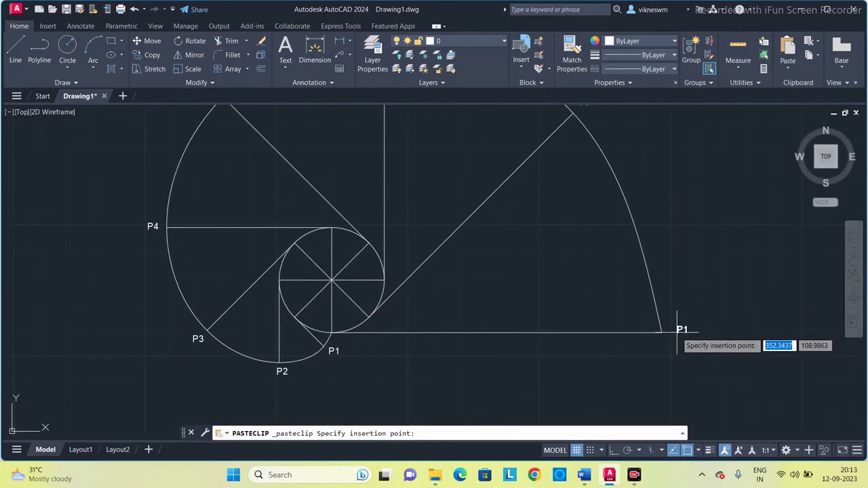
click(674, 328)
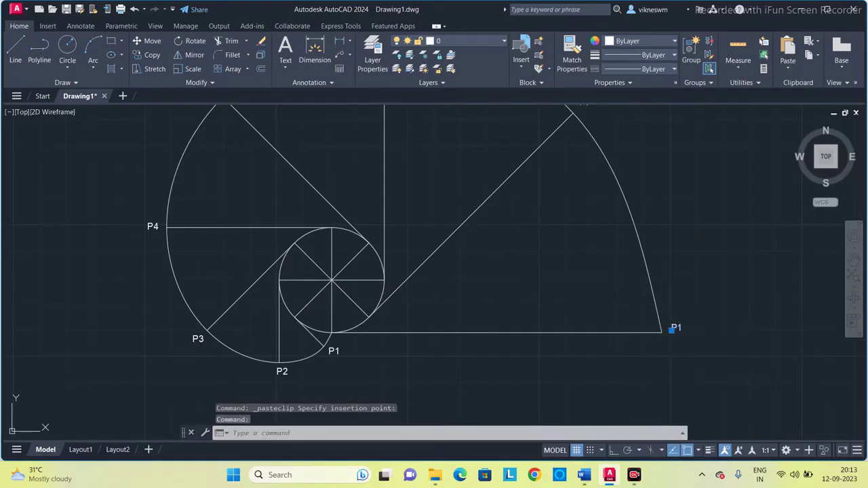
double_click(676, 328)
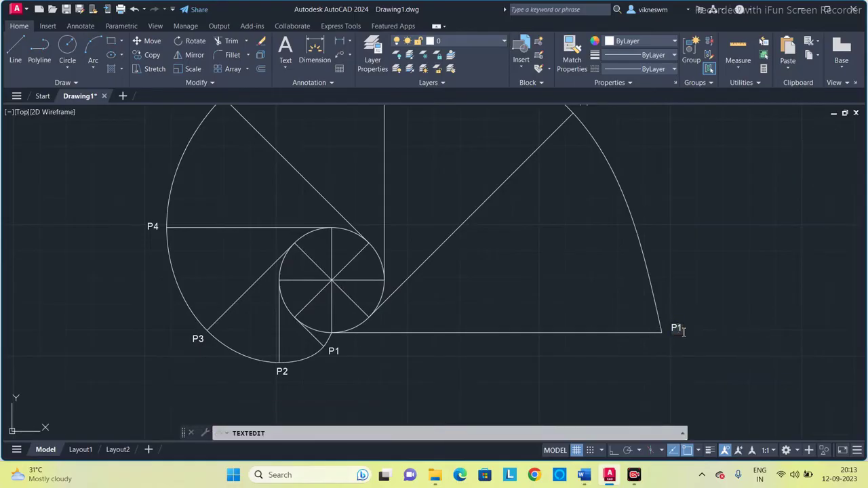
text(P8)
key(Return)
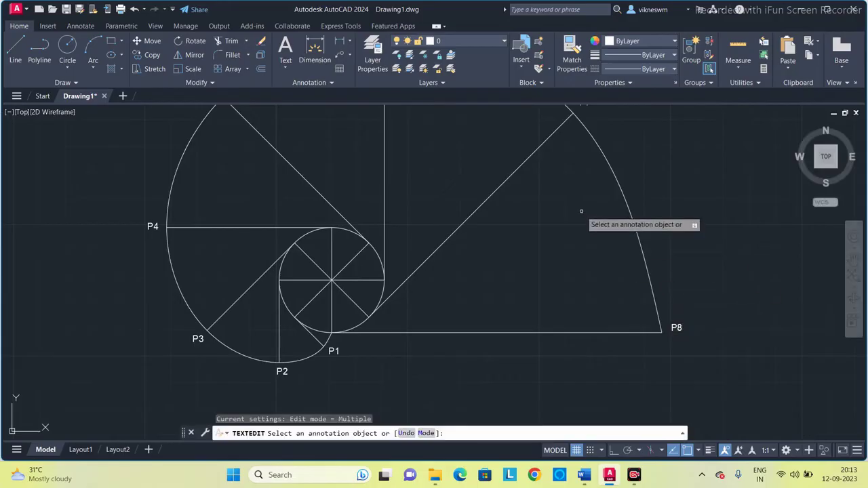
- Switch to Word to check the tangent and normal requirement in exercise 4, return to the AutoCAD drawing and end text editing
mouse_move(581, 209)
middle_down()
mouse_move(552, 217)
mouse_move(509, 305)
mouse_move(537, 273)
middle_up()
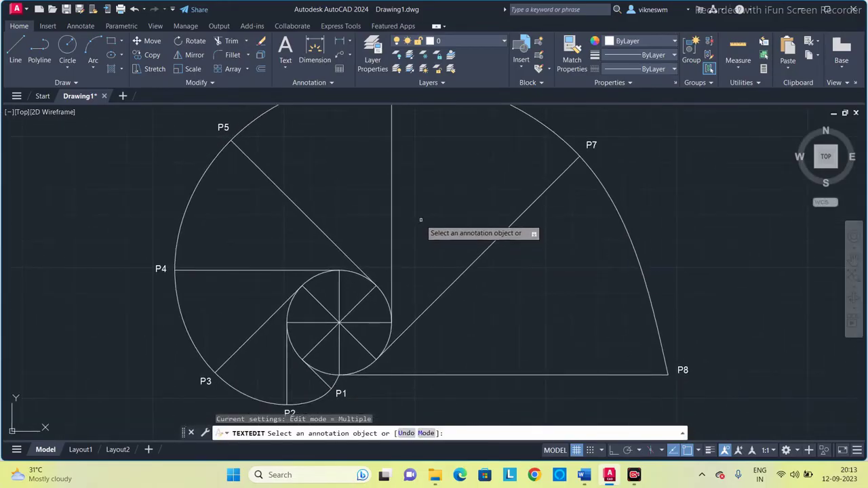
middle_drag(420, 220, 398, 248)
scroll(401, 240, down, 3)
scroll(412, 248, up, 3)
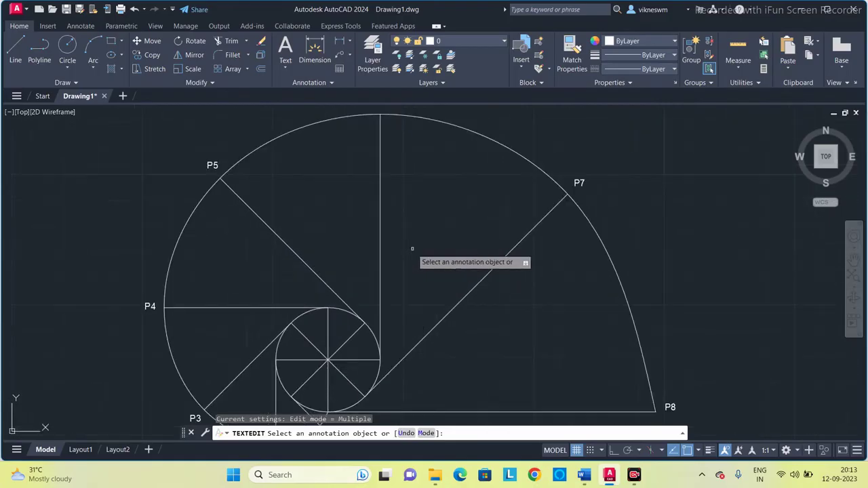
scroll(411, 249, down, 2)
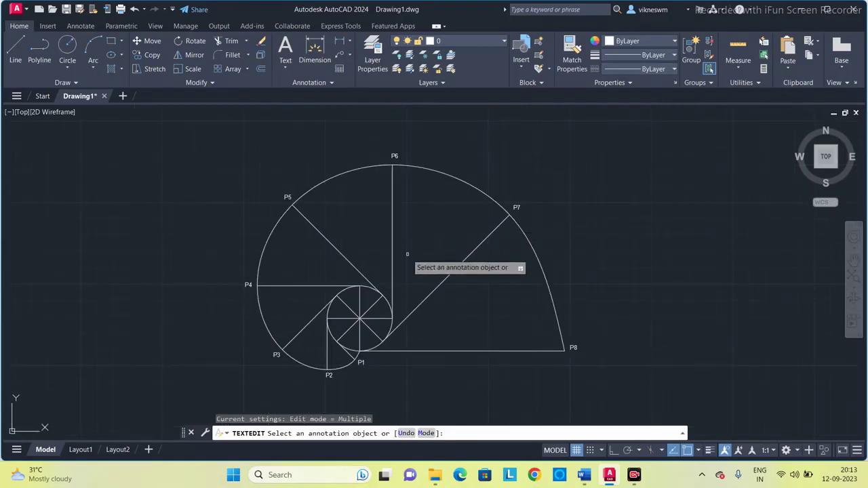
click(584, 474)
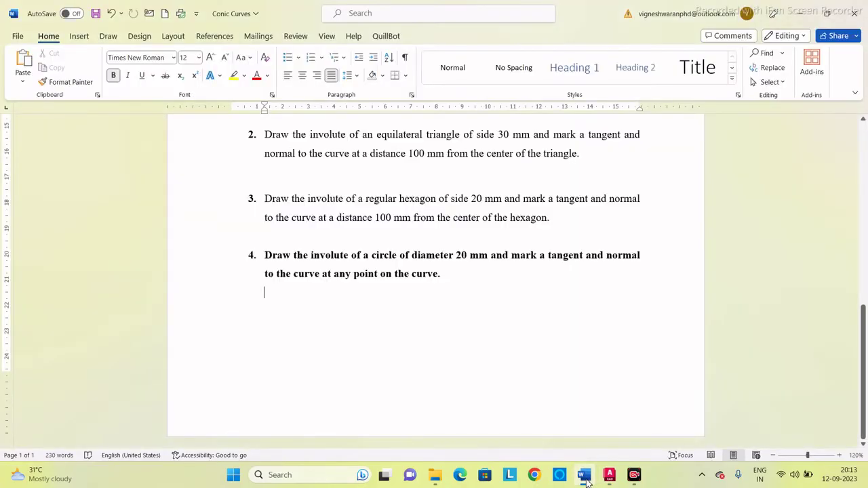
click(585, 476)
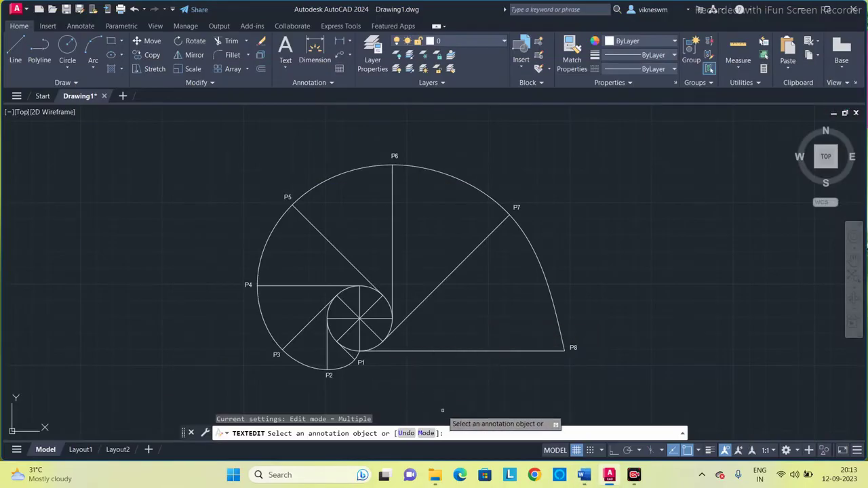
key(Escape)
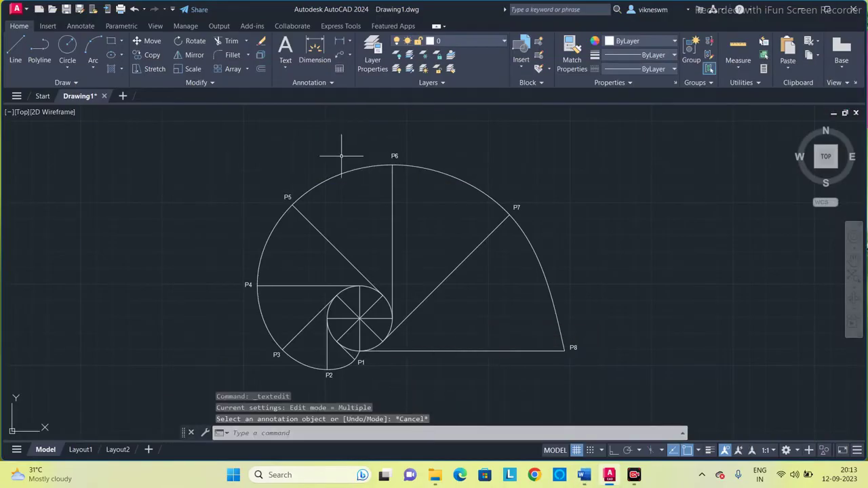
- Accept the crossed-circle point style at size 3 in absolute units and place a point on the involute between P6 and P7
click(751, 83)
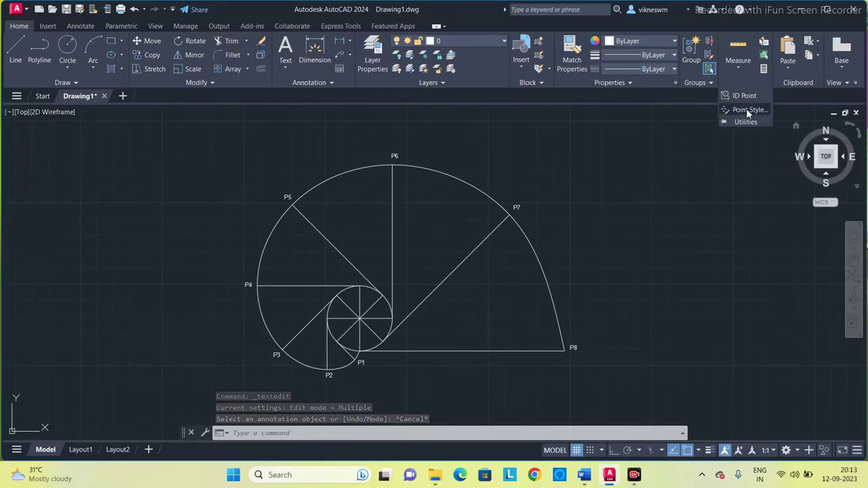
click(749, 110)
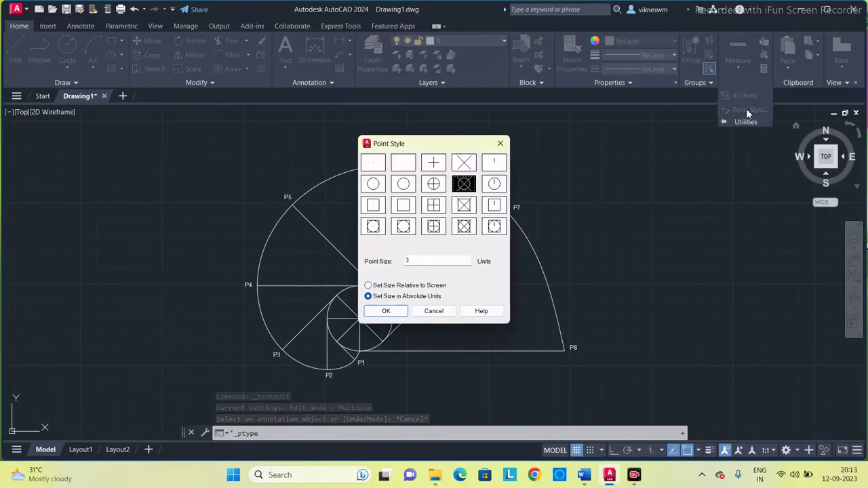
click(406, 310)
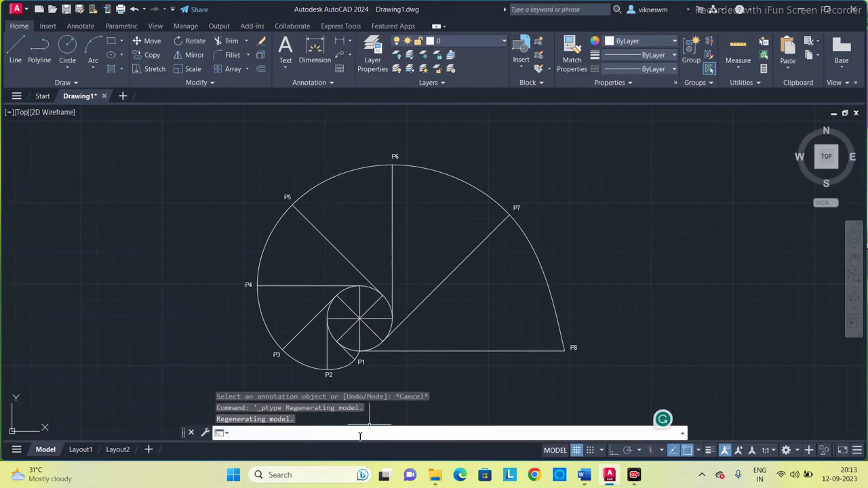
text(PO)
key(Return)
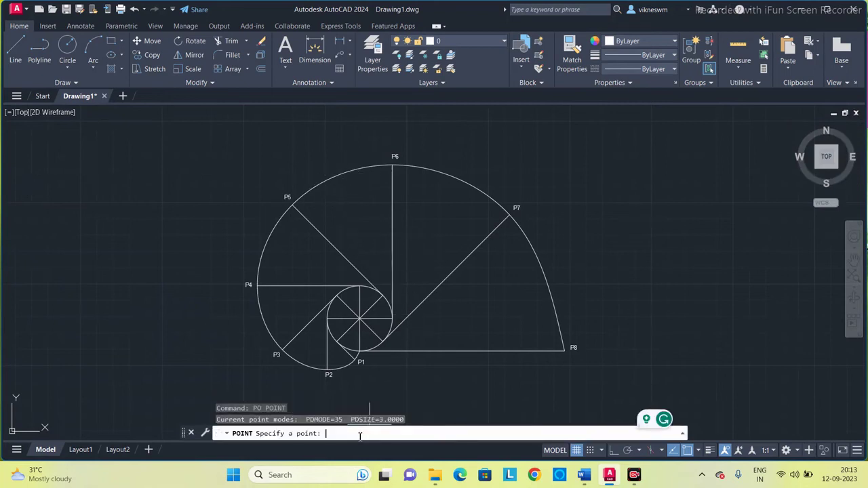
click(451, 176)
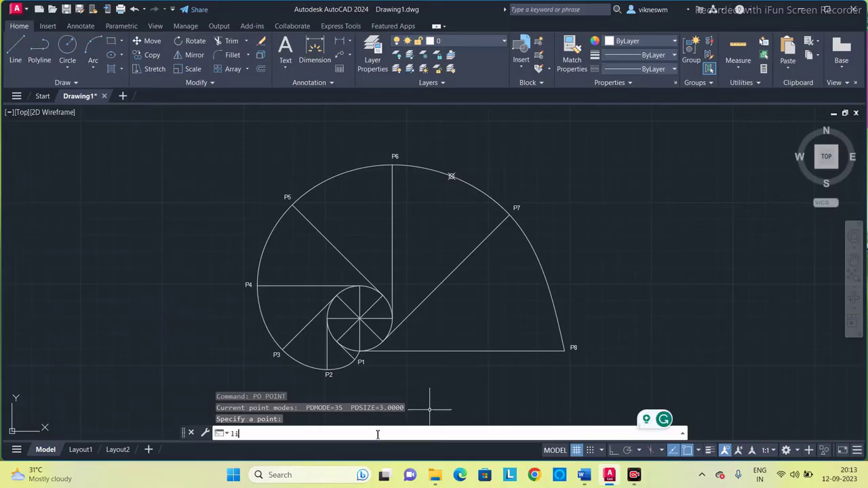
key(Return)
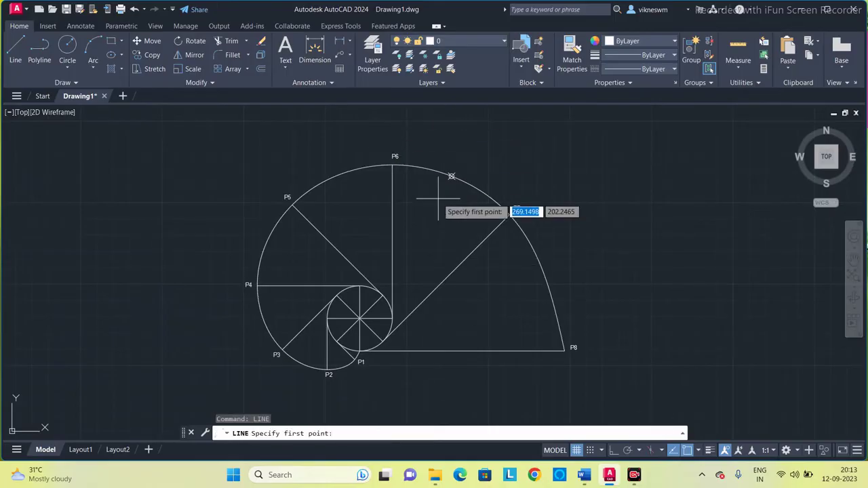
scroll(448, 220, up, 2)
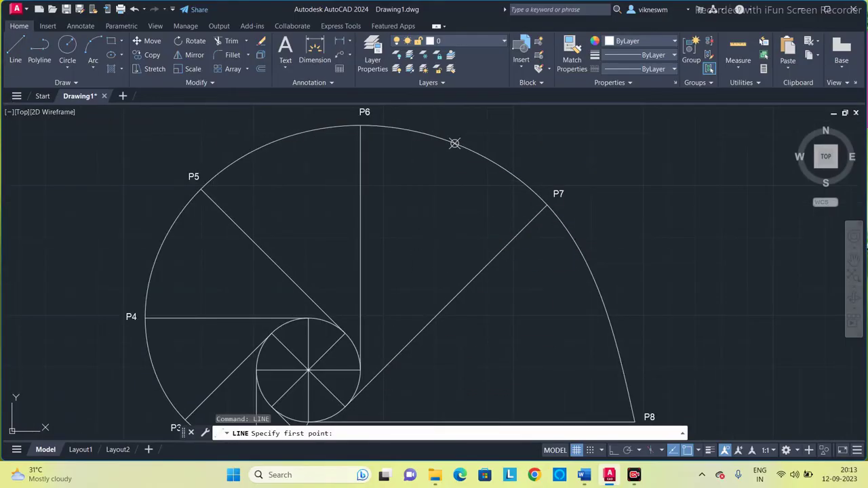
click(454, 143)
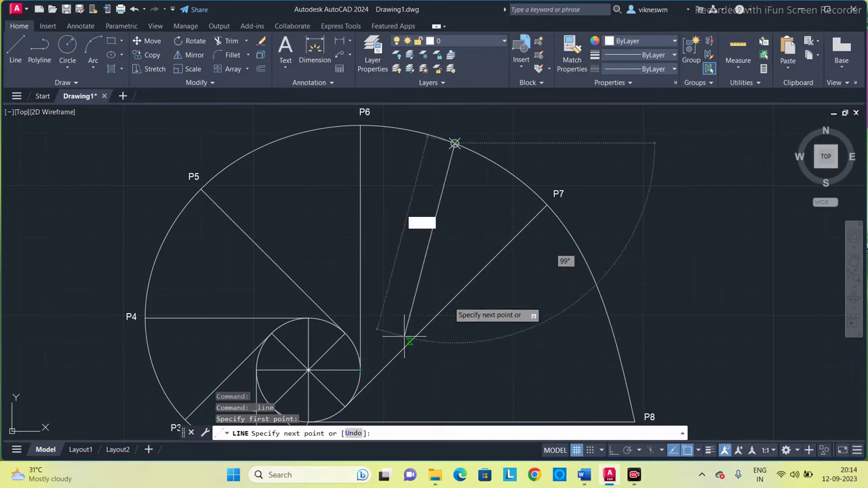
key(Escape)
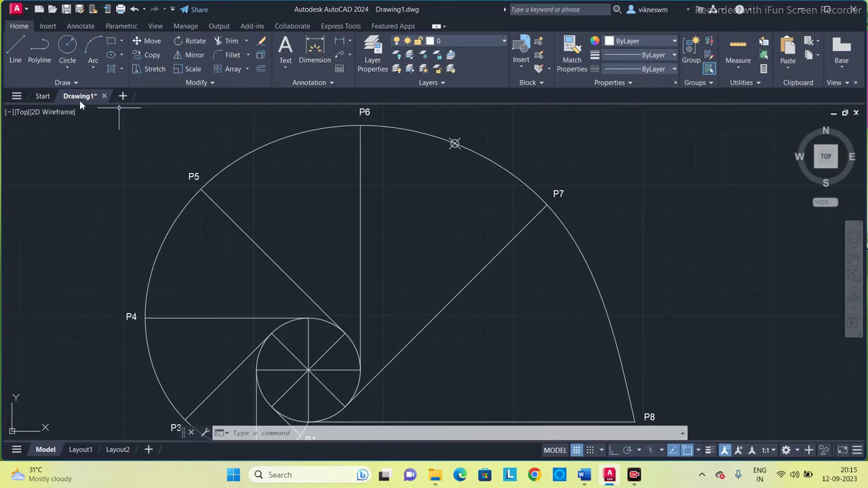
- Draw a line from the marked point on the involute to the centre of the base circle
click(17, 53)
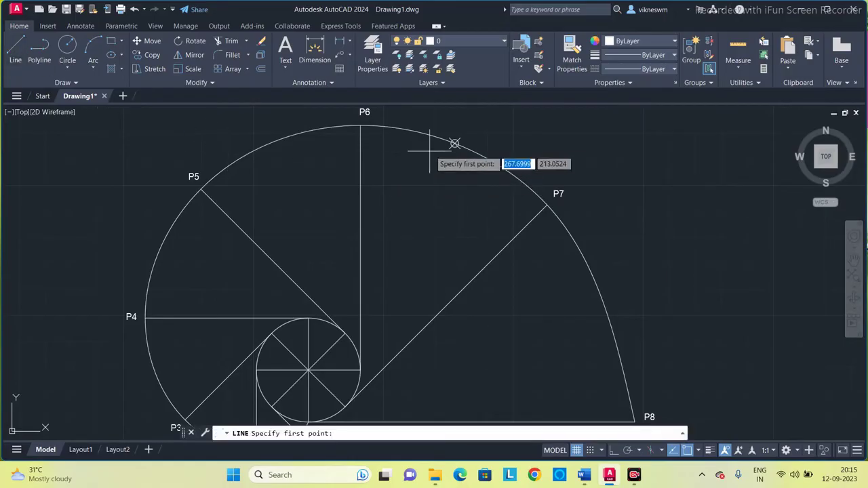
click(454, 143)
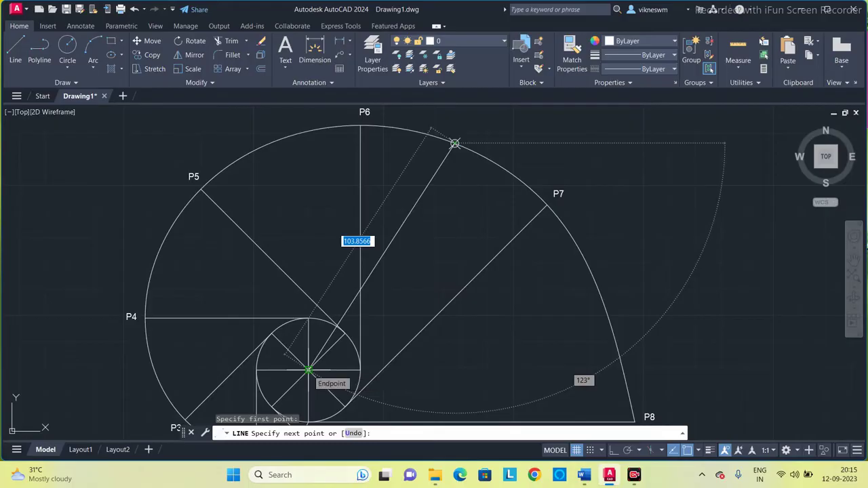
click(309, 371)
key(Escape)
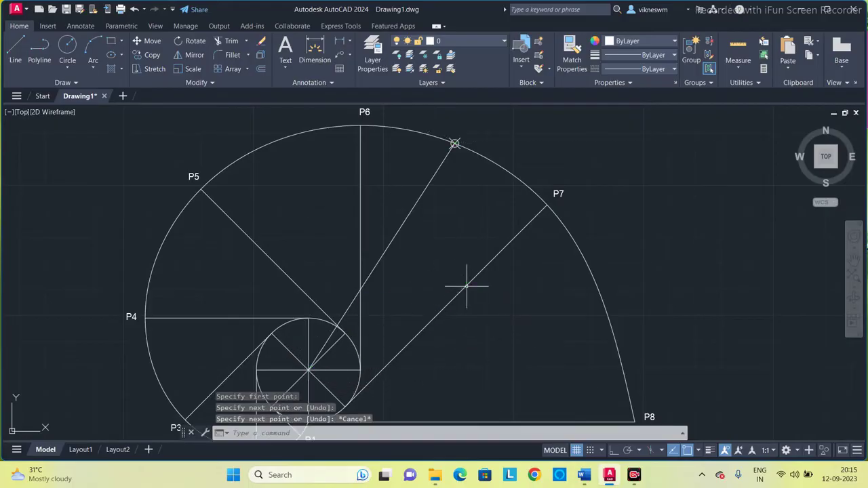
middle_drag(451, 246, 463, 223)
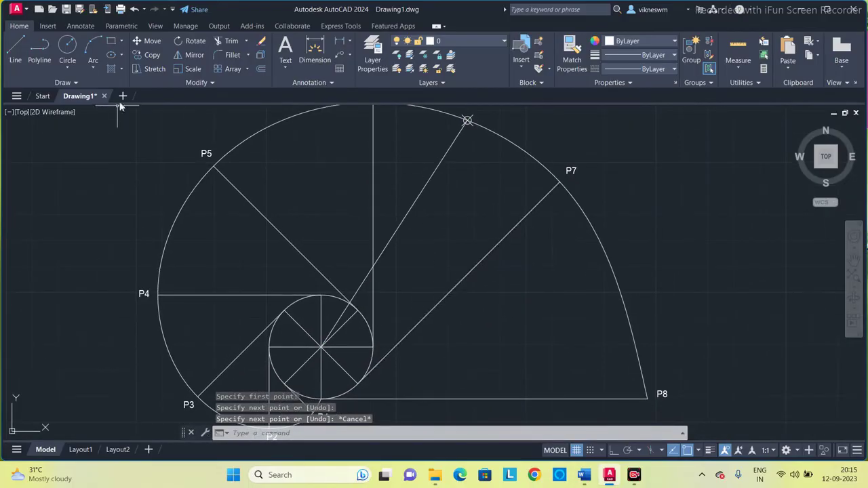
click(69, 70)
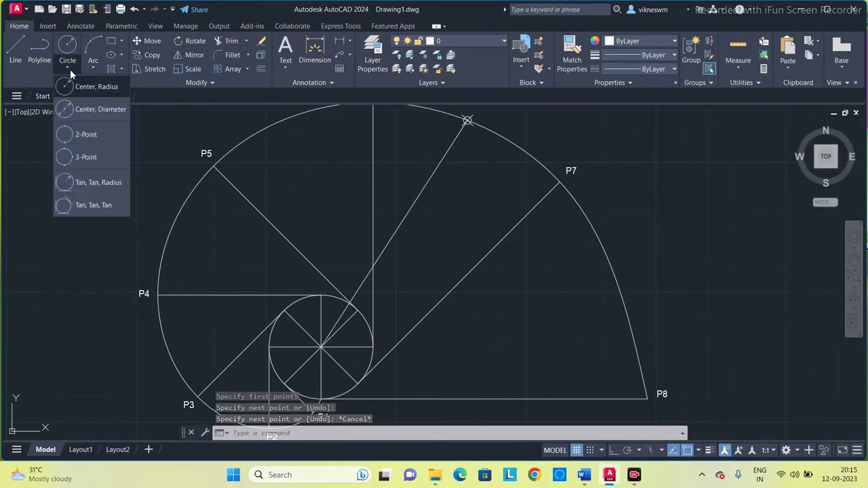
click(70, 69)
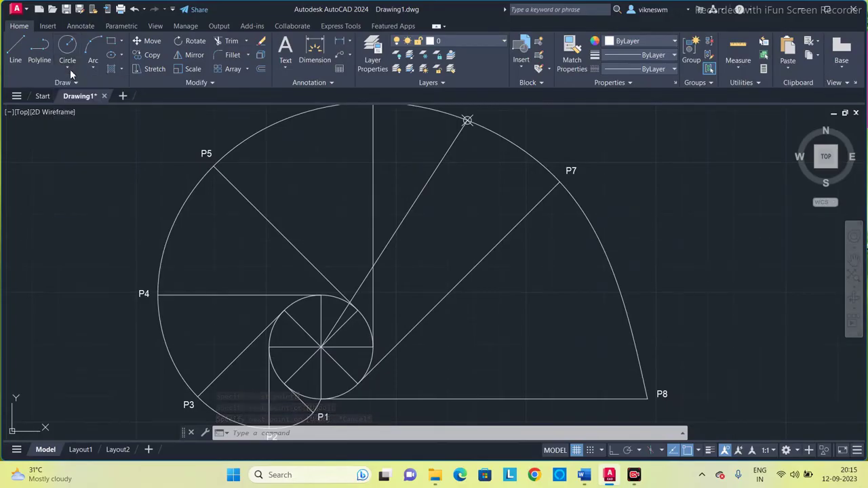
click(93, 69)
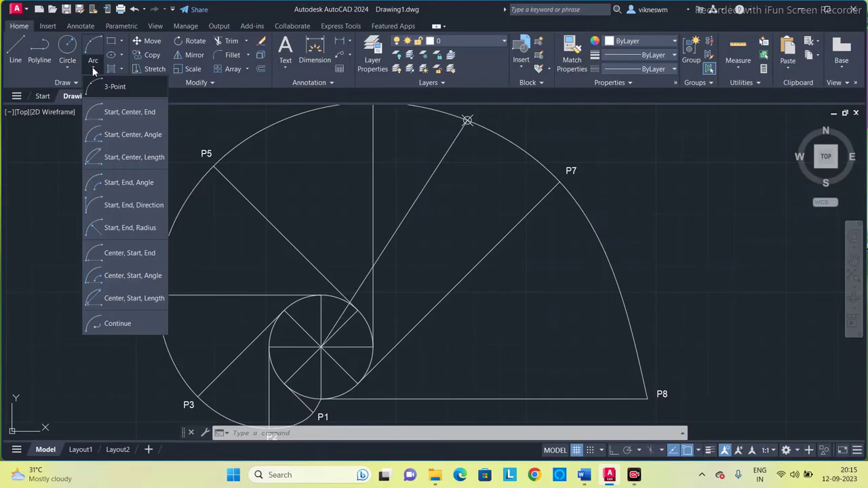
click(93, 69)
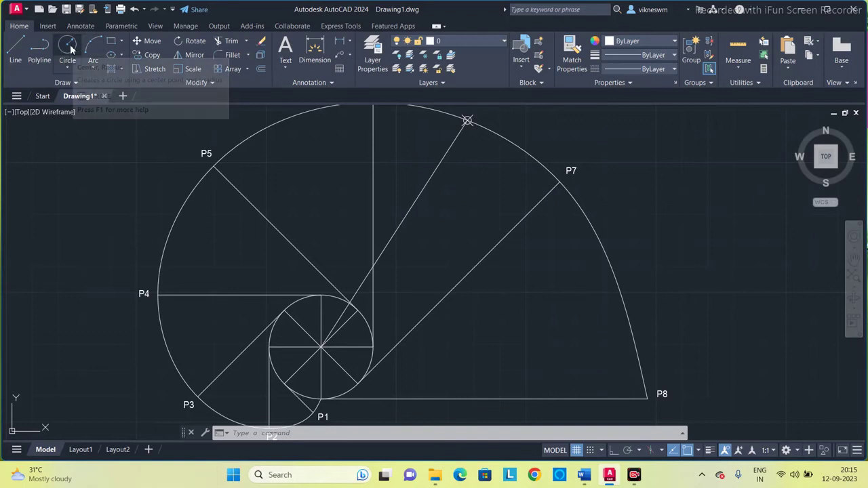
- Draw a circle centred on the midpoint of the marked point's connecting line and passing through the base circle's centre
click(69, 46)
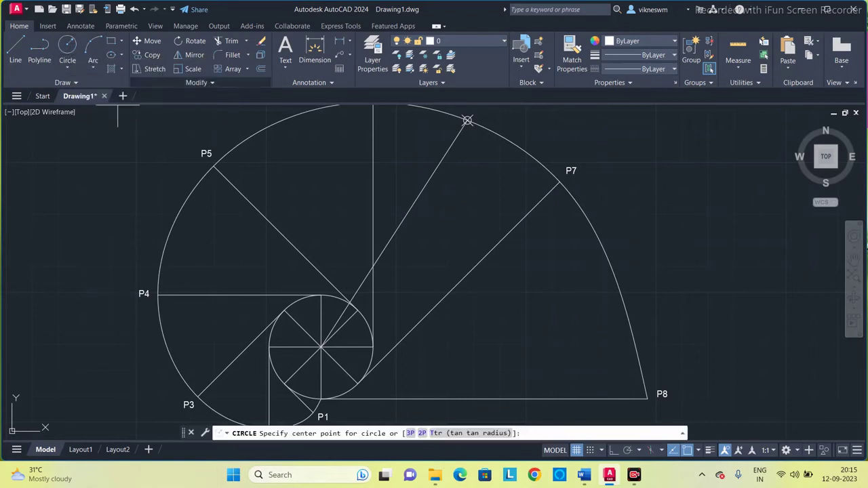
click(394, 233)
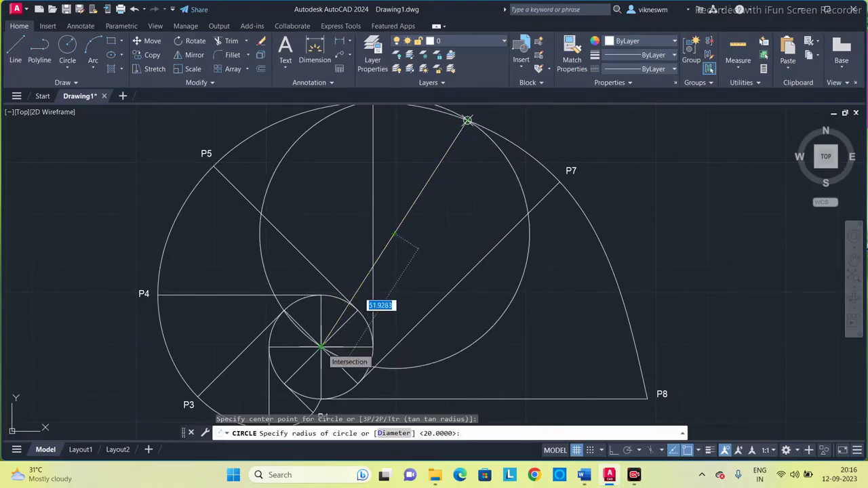
click(322, 347)
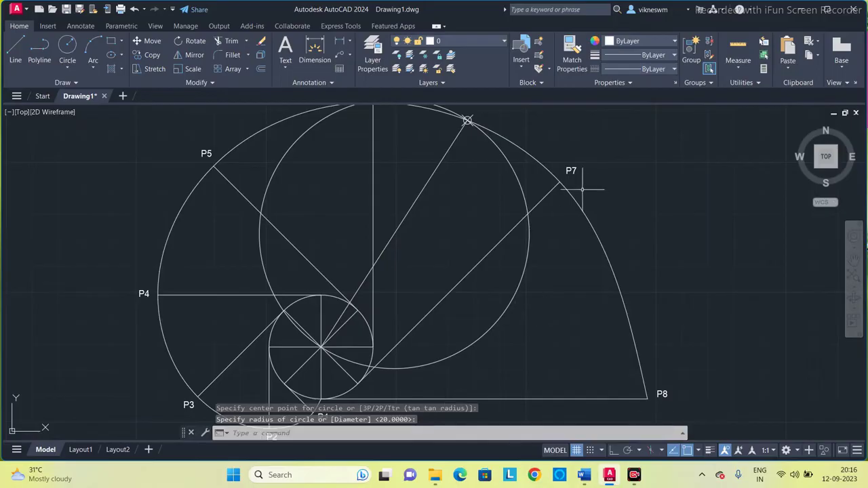
- Draw a line from the lower-right crossing of the construction circle and base circle to the marked point on the involute
mouse_move(485, 179)
middle_down()
mouse_move(495, 204)
mouse_move(472, 207)
middle_up()
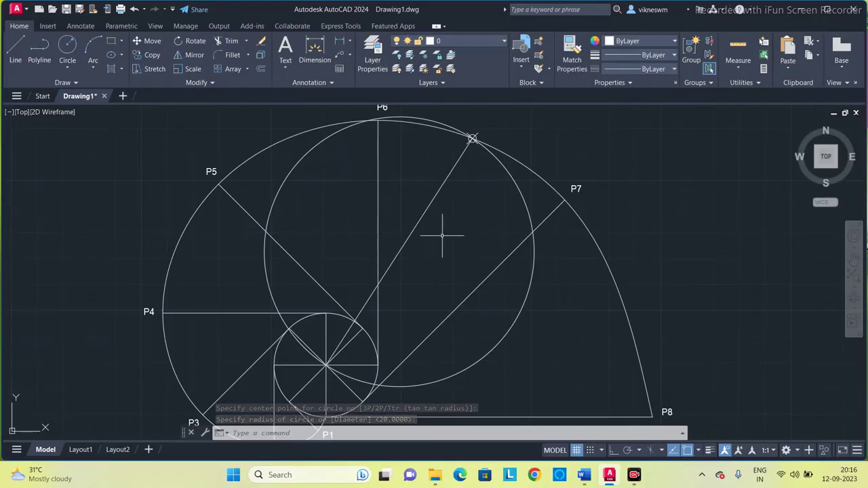
scroll(385, 388, up, 4)
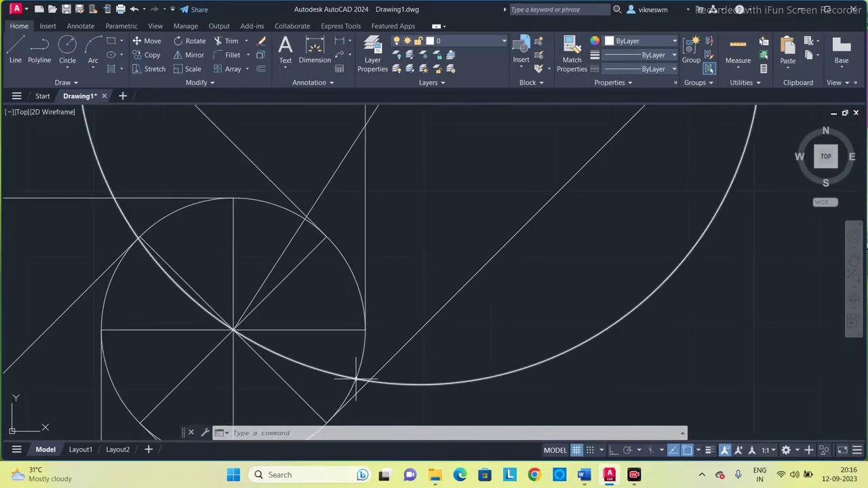
scroll(465, 234, down, 5)
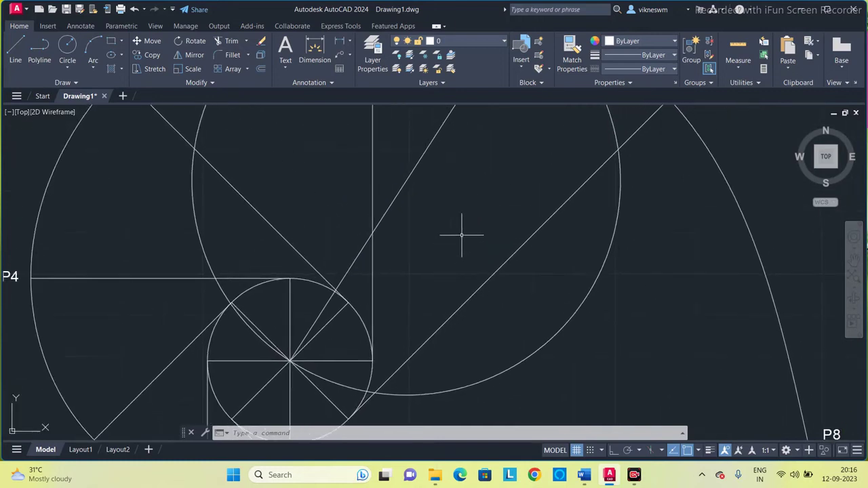
scroll(468, 217, down, 2)
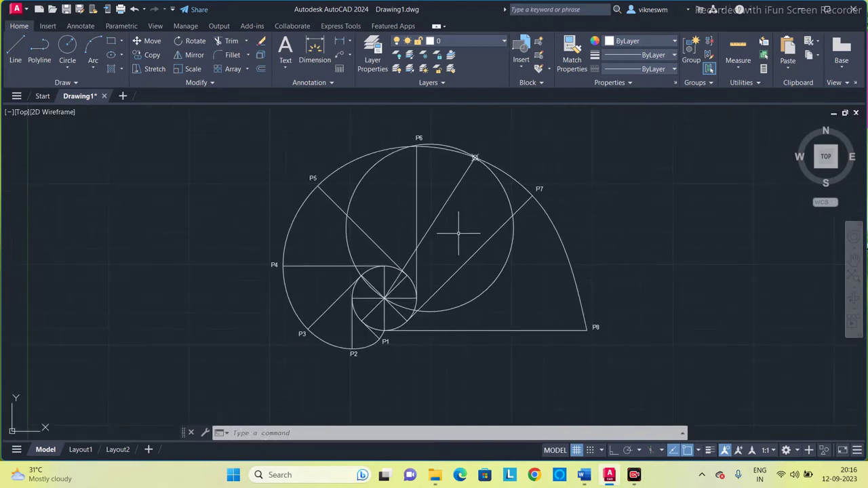
click(15, 49)
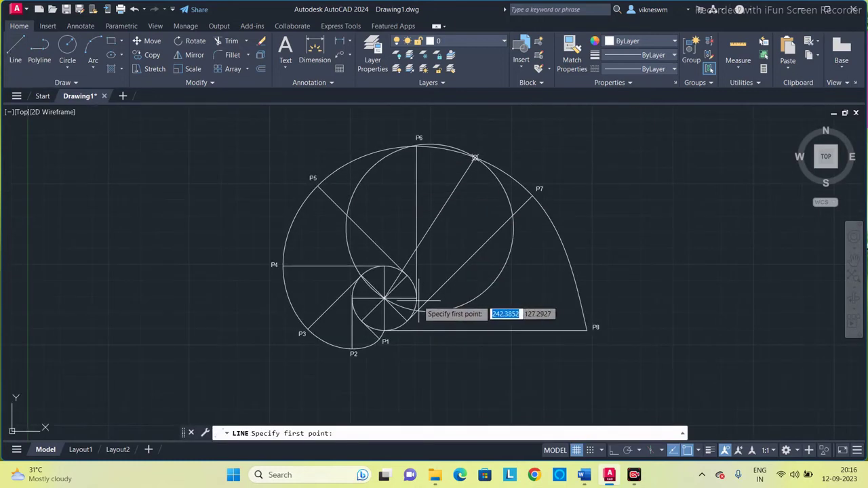
scroll(415, 308, up, 2)
scroll(412, 317, up, 4)
scroll(411, 317, up, 2)
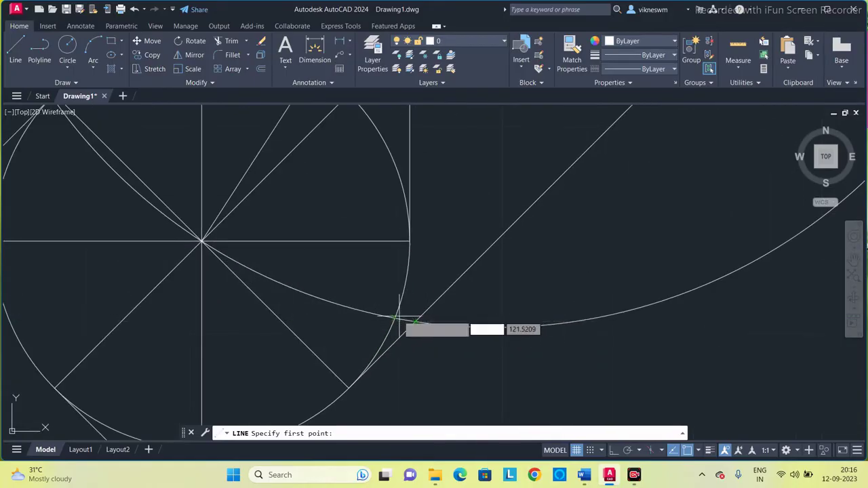
click(395, 319)
middle_drag(480, 195, 480, 208)
scroll(480, 208, down, 8)
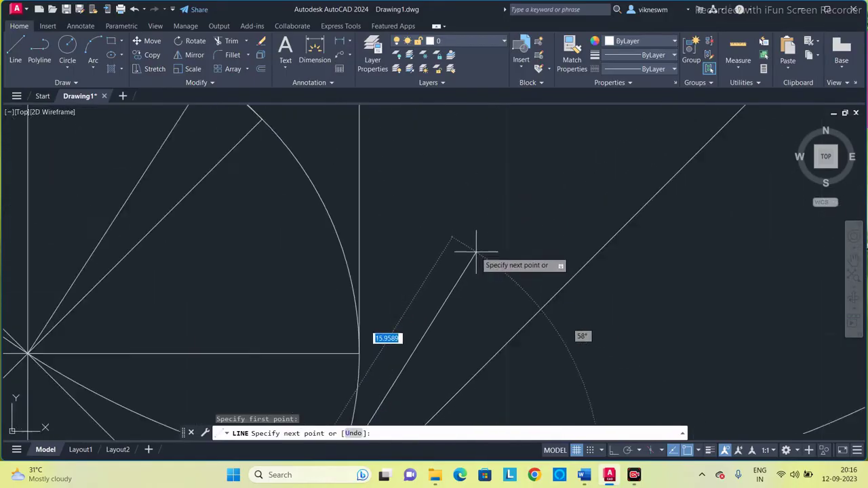
scroll(470, 199, up, 1)
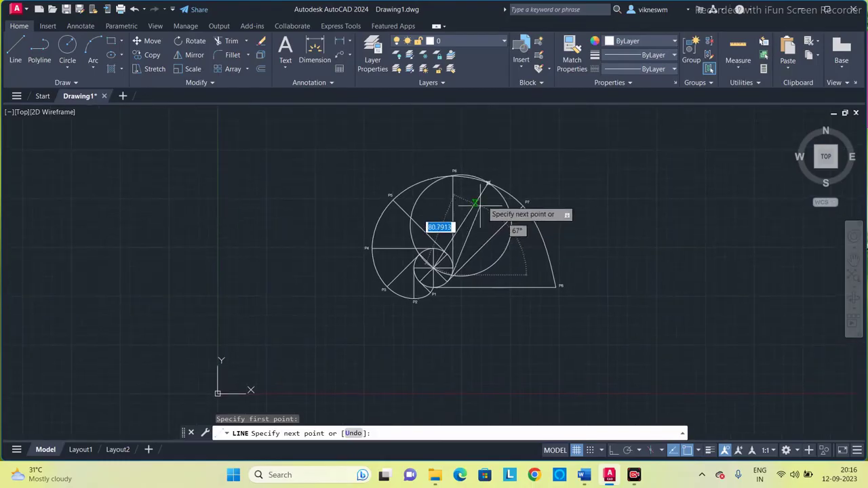
scroll(481, 199, up, 4)
scroll(481, 199, down, 3)
middle_drag(474, 178, 476, 210)
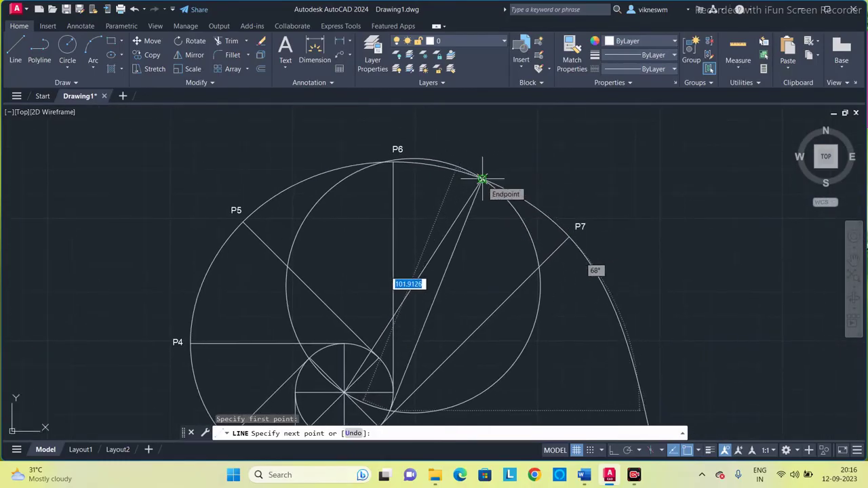
click(481, 178)
key(Escape)
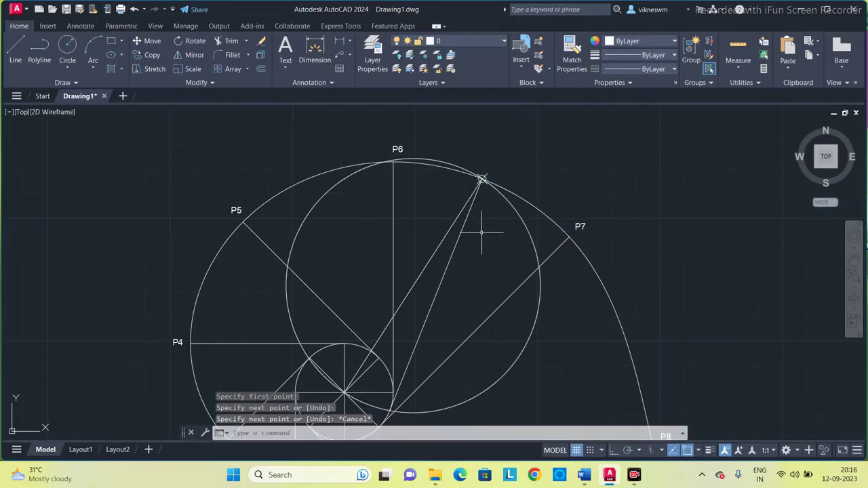
- Undo the normal line, the construction circle and the line joining the marked point to the base circle's centre
middle_drag(482, 232, 487, 223)
key(ctrl+z)
key(ctrl+z)
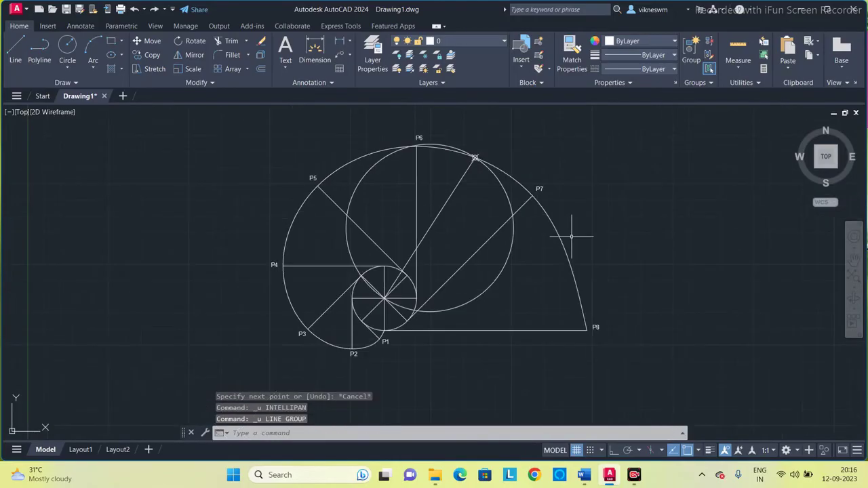
key(ctrl+z)
key(ctrl+z)
key(ctrl+z)
key(ctrl+z)
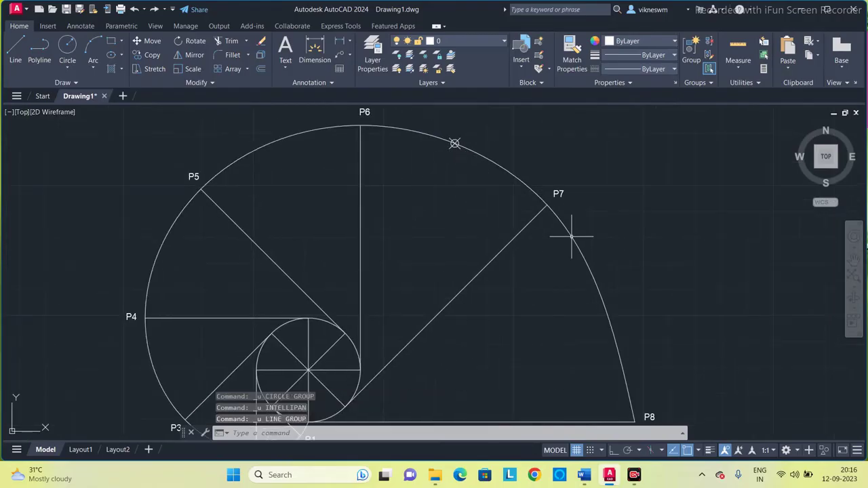
- Draw a line from the marked point between P6 and P7 to the centre of the base circle
mouse_move(506, 219)
middle_down()
mouse_move(496, 217)
mouse_move(540, 205)
middle_up()
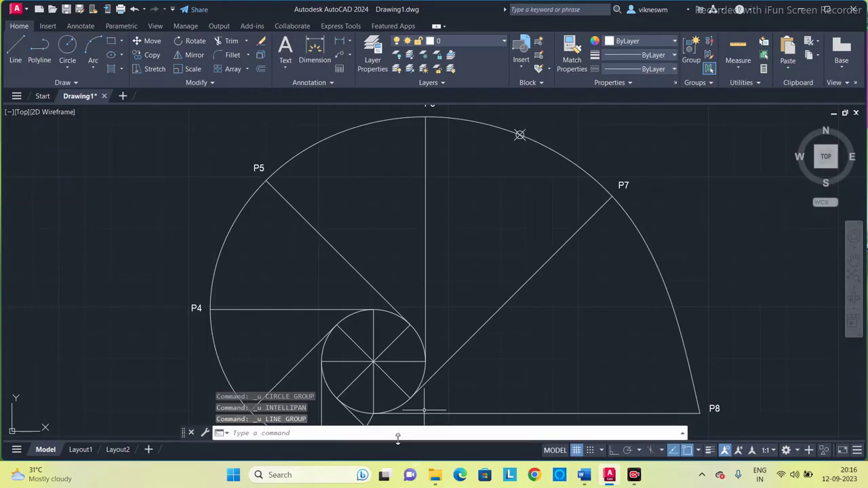
text(li)
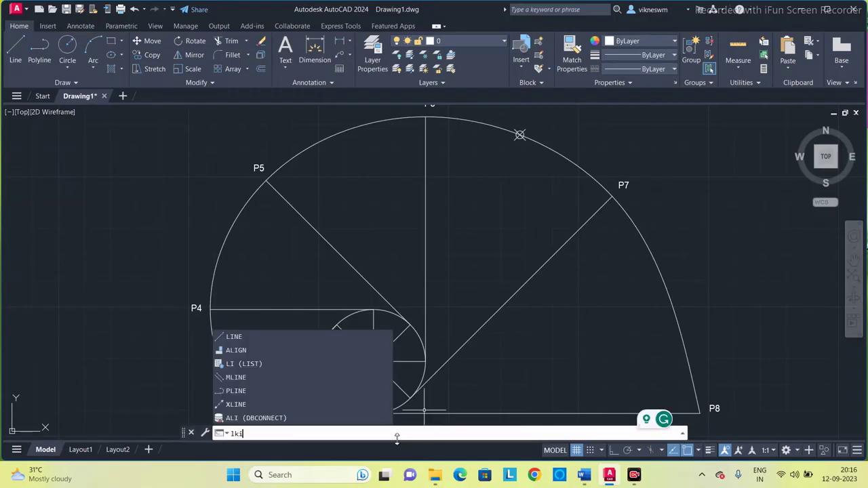
key(BackSpace)
key(BackSpace)
key(Return)
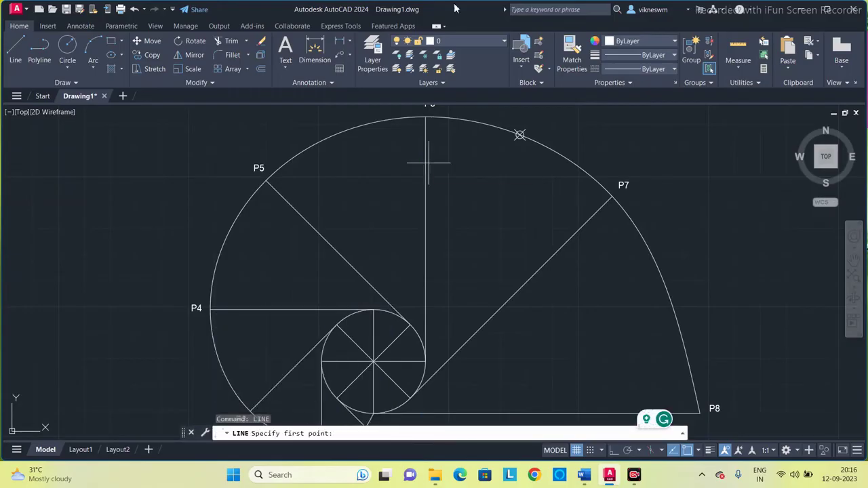
click(520, 135)
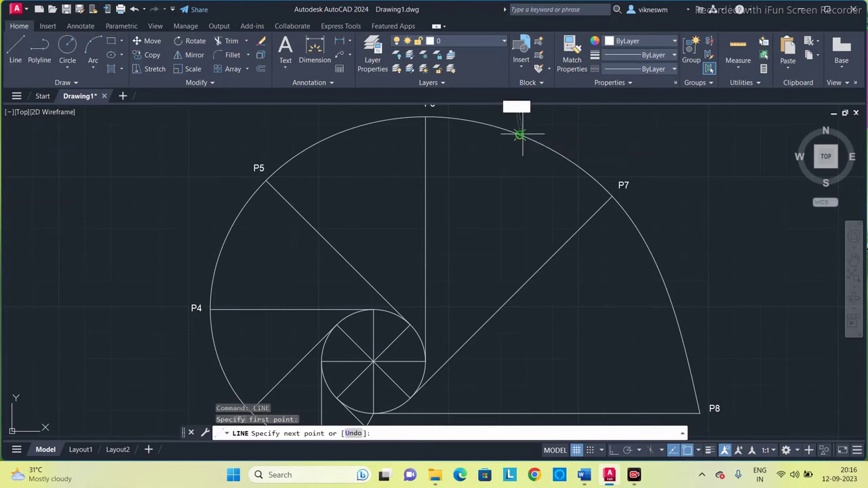
click(373, 363)
key(Escape)
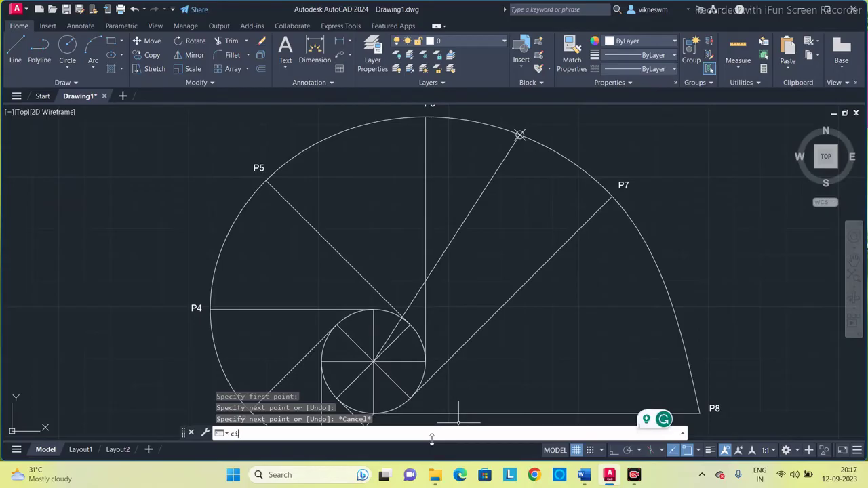
- Draw a construction circle centred on the midpoint of the connecting line and passing through the base circle's centre
key(Return)
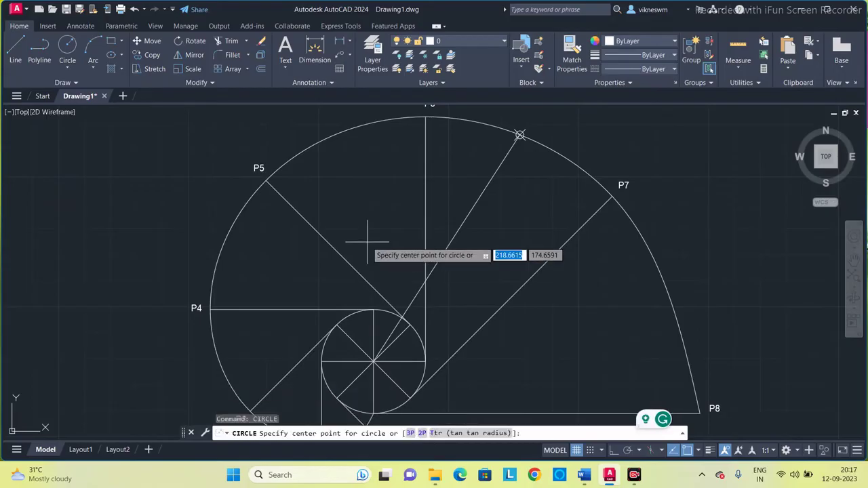
click(447, 248)
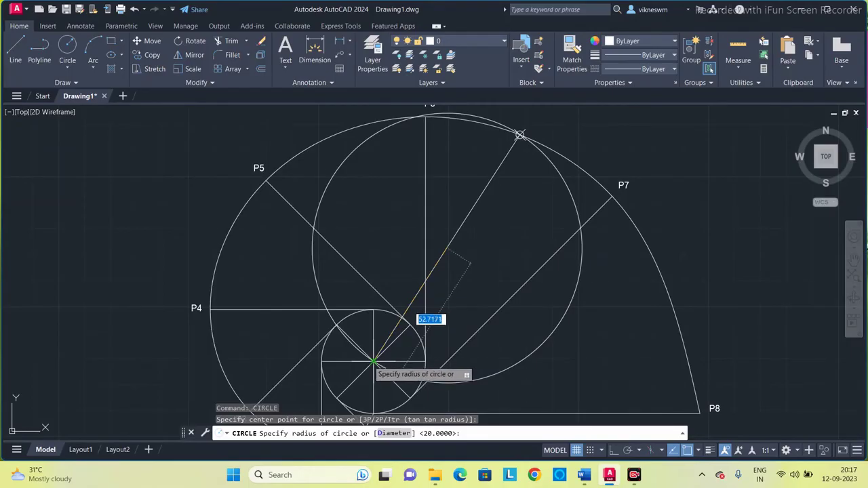
key(Return)
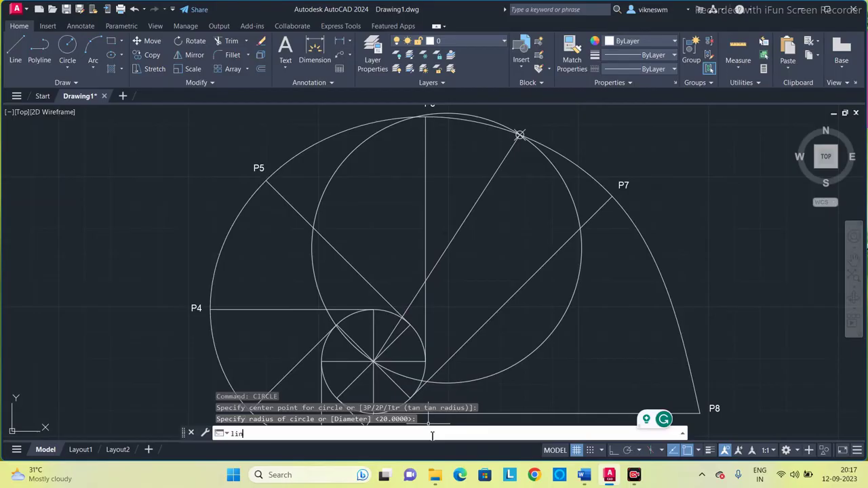
- Draw the normal line from the construction circle's lower-right intersection with the base circle to the marked point
text(lin)
key(Return)
scroll(415, 396, up, 4)
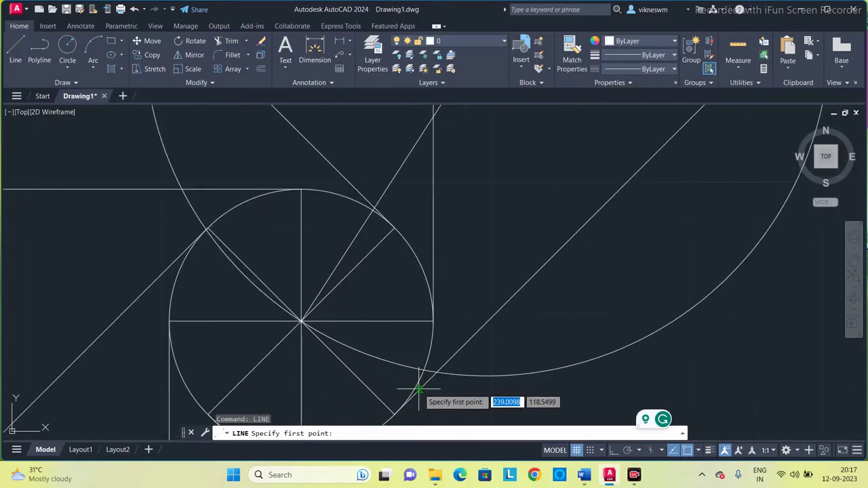
scroll(430, 380, up, 2)
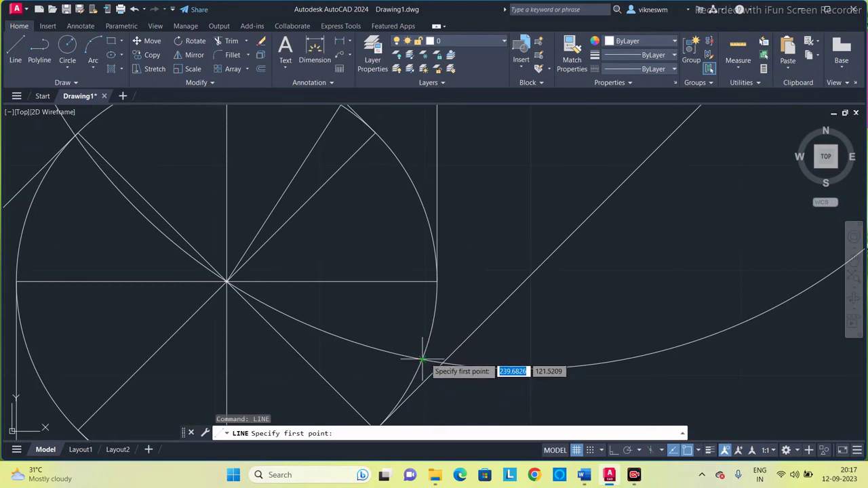
click(422, 360)
scroll(449, 246, down, 3)
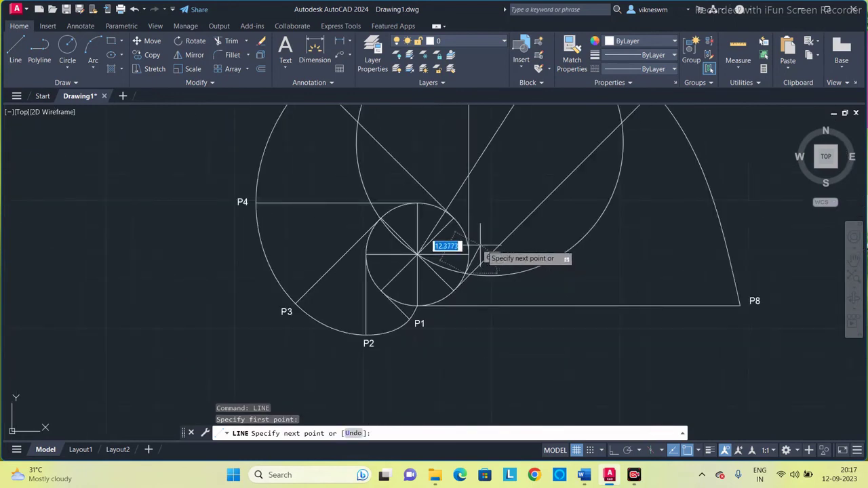
middle_drag(499, 169, 468, 281)
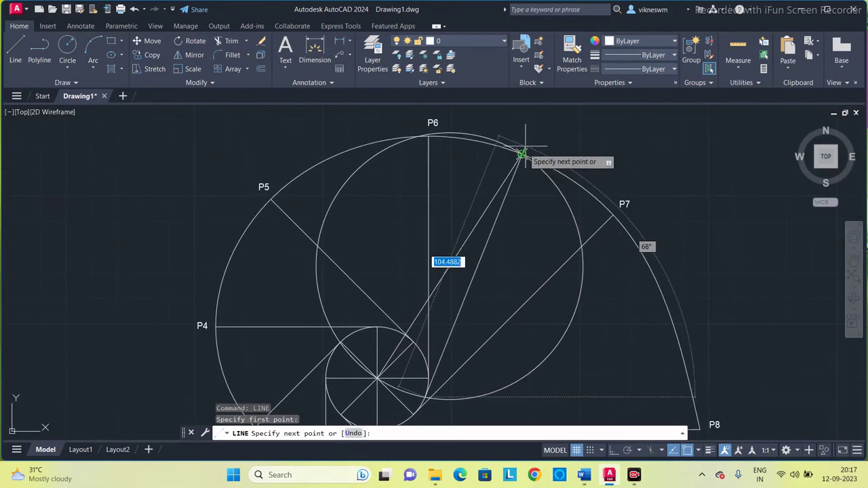
click(521, 154)
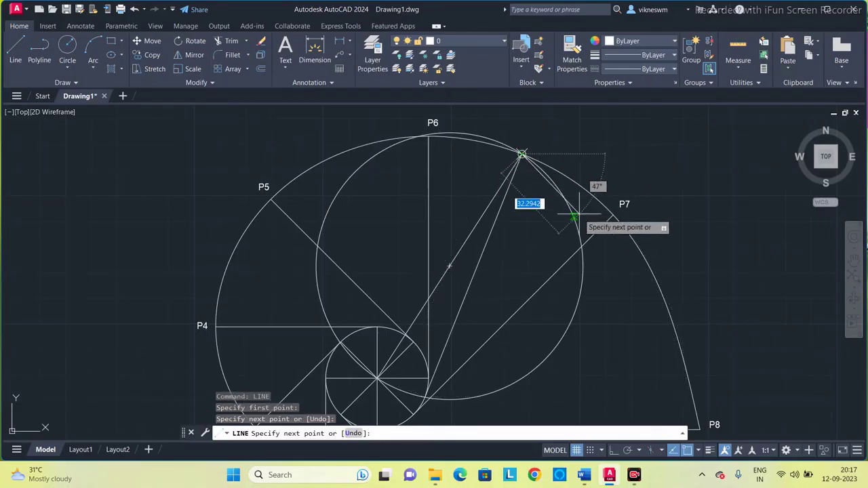
key(Escape)
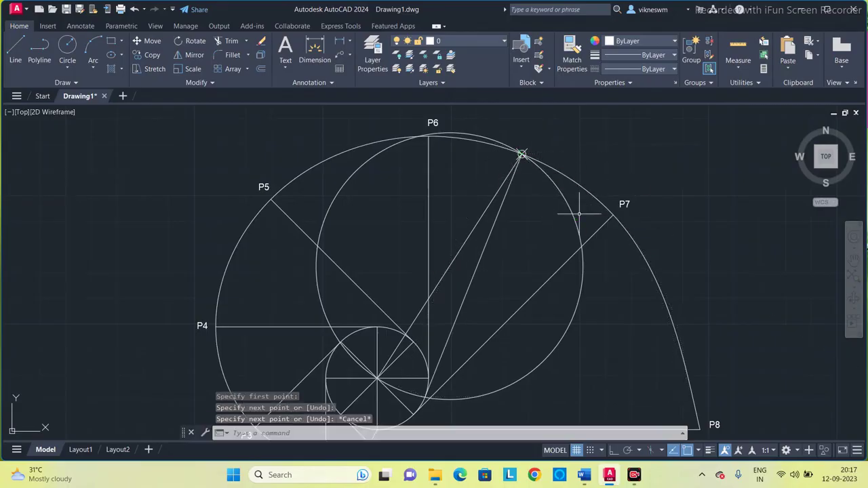
- Erase the construction circle and the line joining the marked point to the base circle's centre
click(554, 181)
key(Delete)
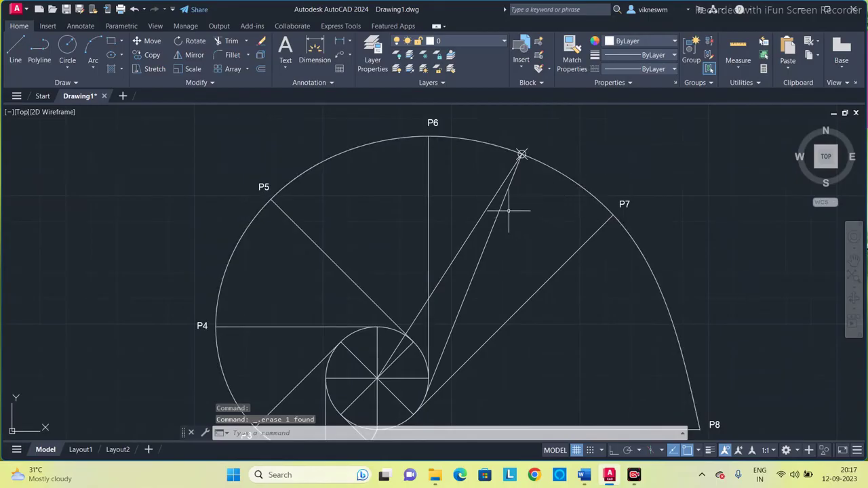
click(482, 216)
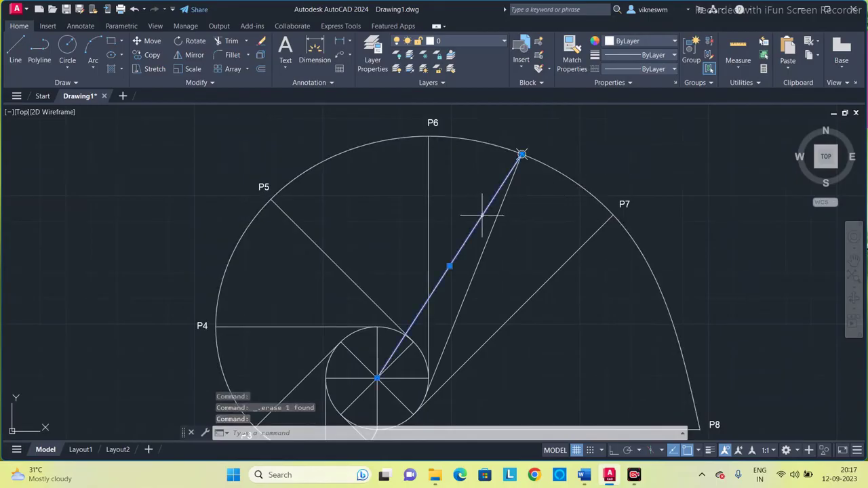
key(Delete)
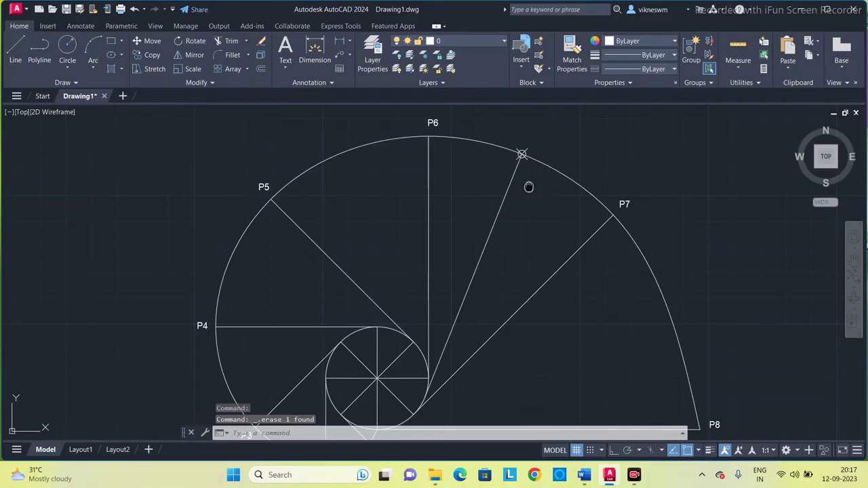
- Rotate a copy of the normal line by 180 degrees about the marked point, keeping the original
middle_drag(529, 187, 509, 257)
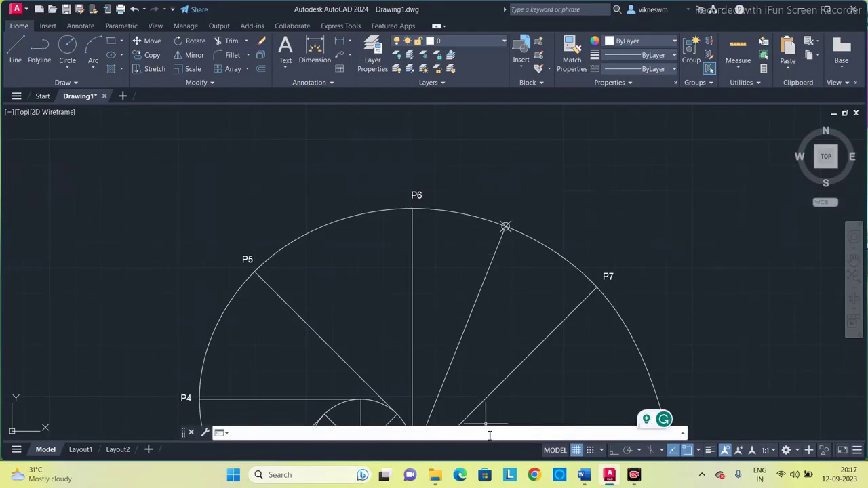
key(Return)
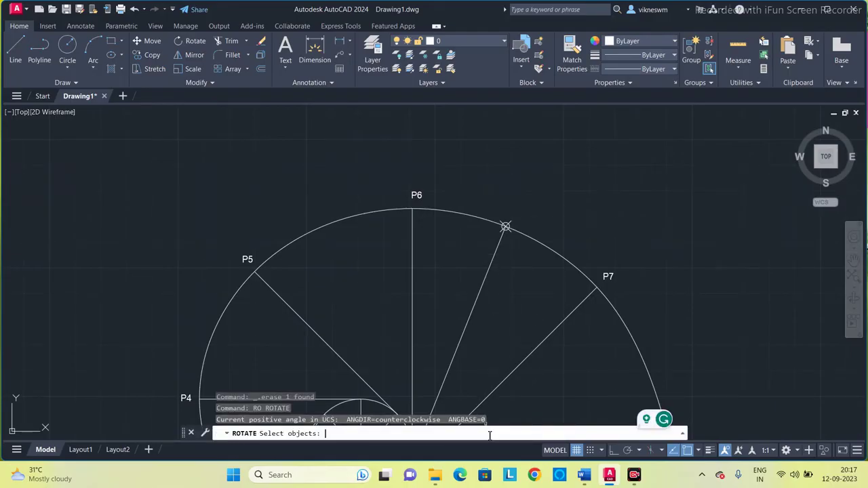
click(484, 277)
key(Return)
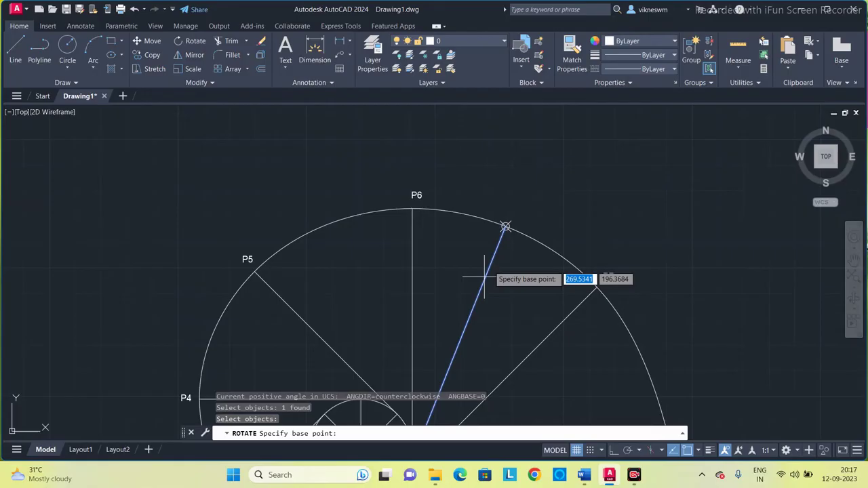
click(505, 226)
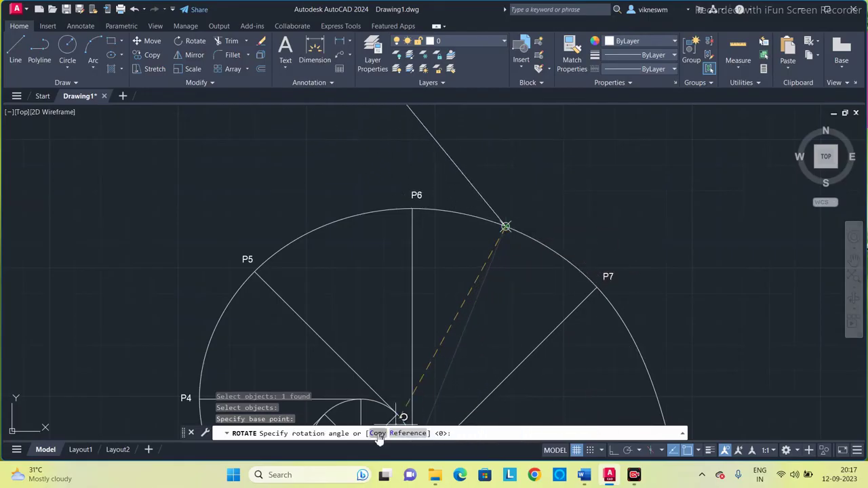
text(c)
key(Return)
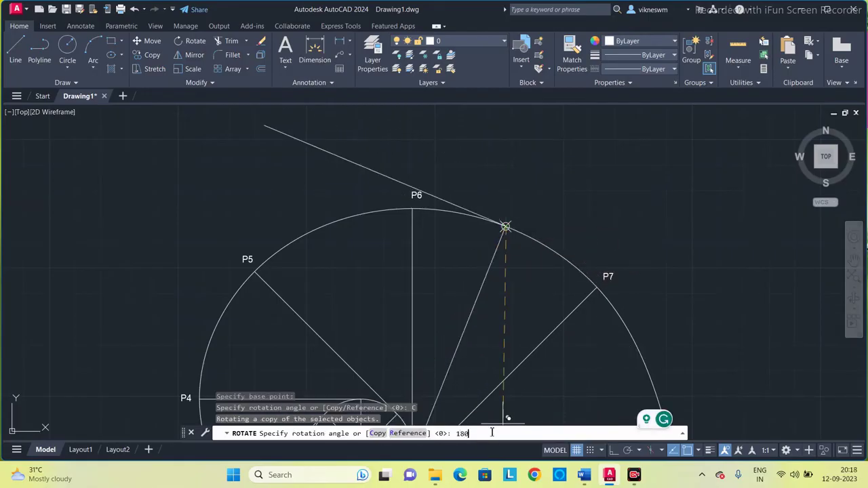
key(Return)
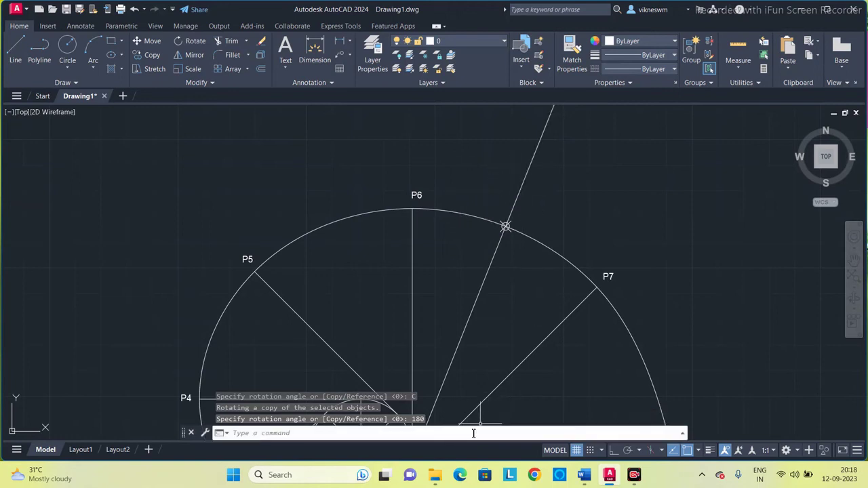
- Rotate a copy of the normal's outer segment by 90 degrees about the marked point, keeping the original
text(ro)
key(Return)
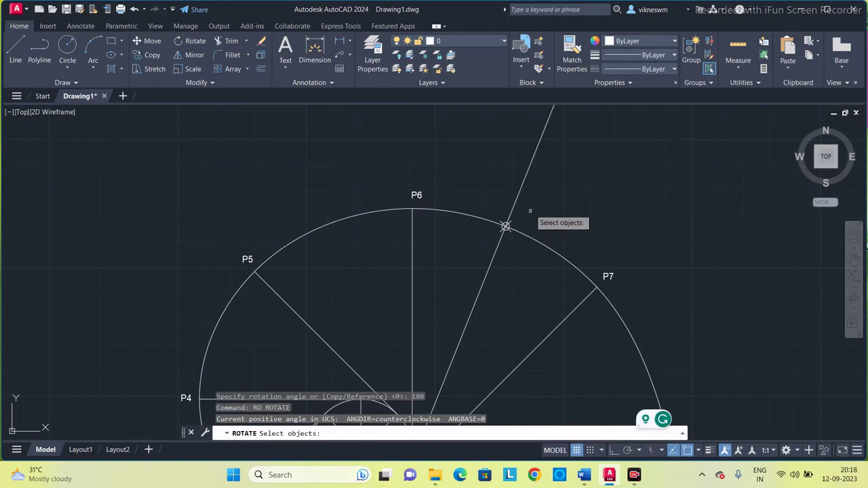
click(506, 225)
key(Return)
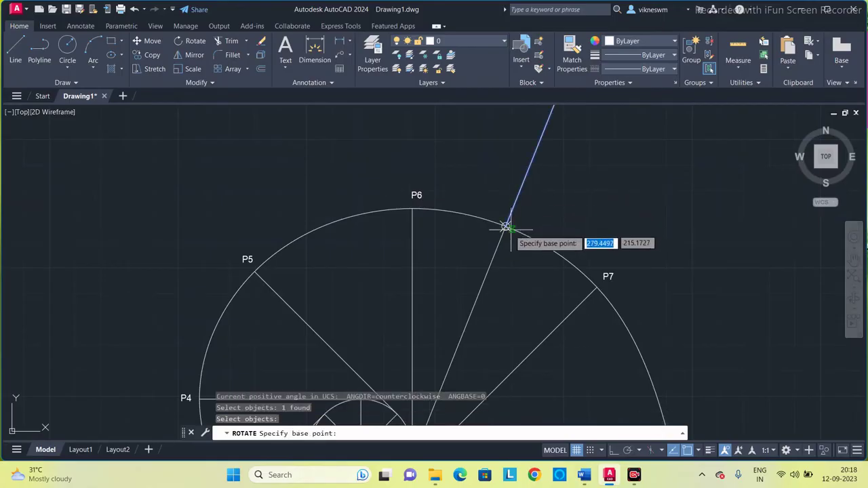
click(505, 226)
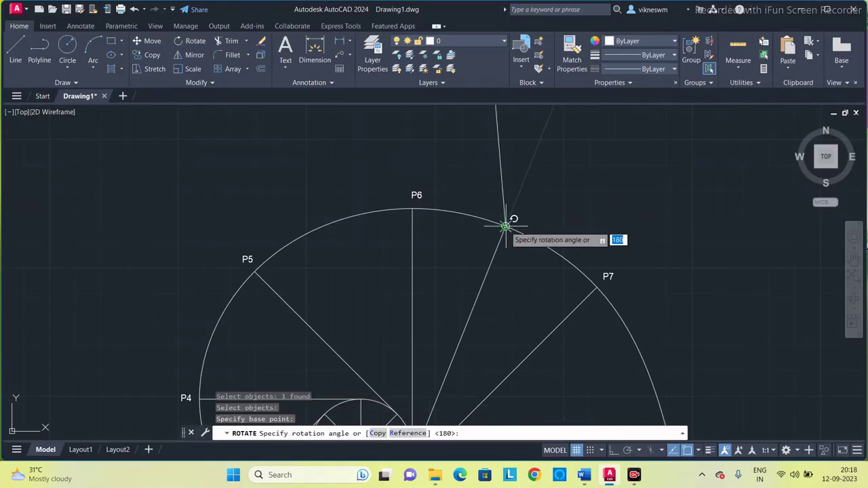
click(377, 434)
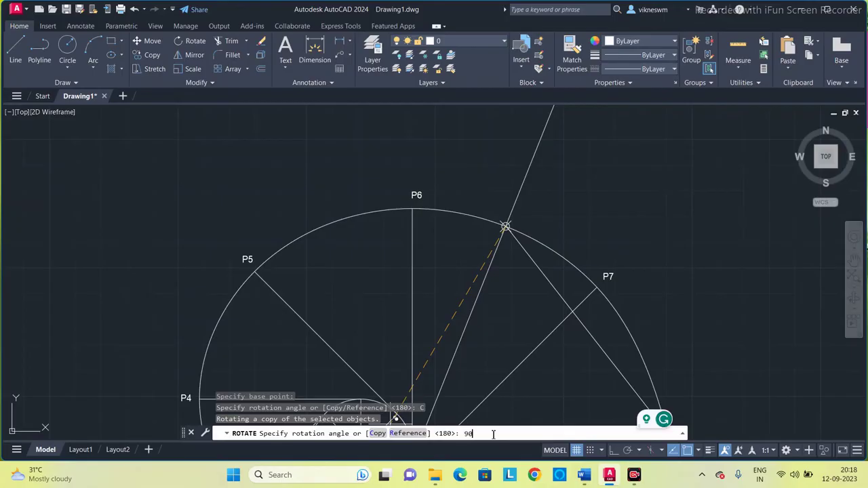
text(90)
key(Return)
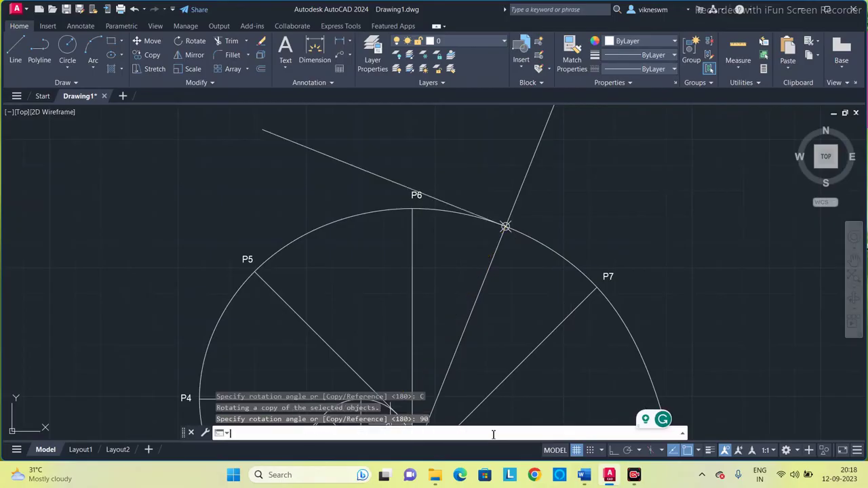
- Rotate a copy of the tangent segment by 180 degrees about the marked point, extending the tangent to the other side
click(381, 177)
text(ro)
key(Return)
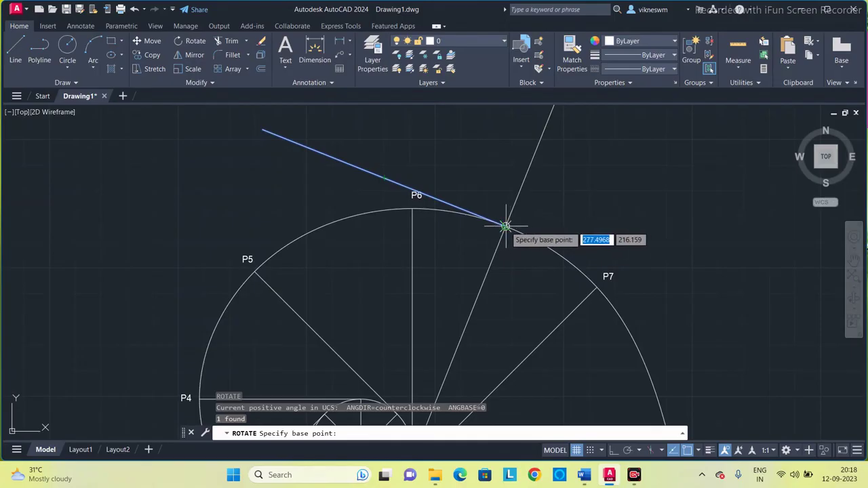
click(505, 226)
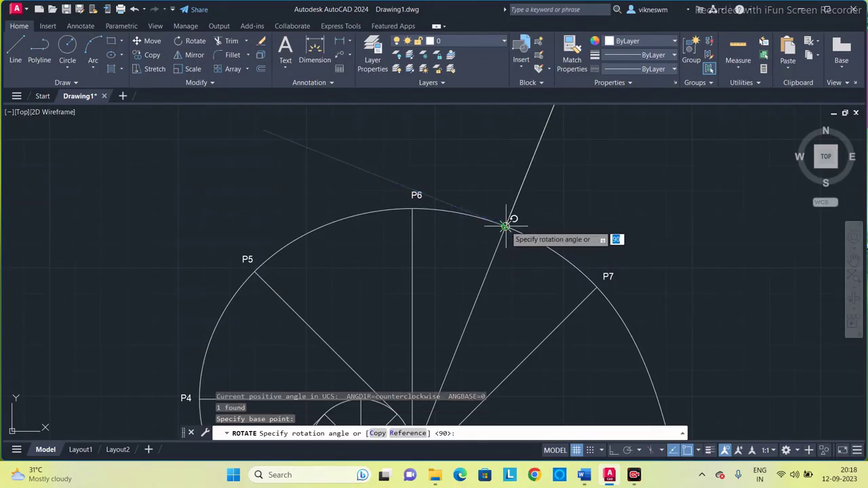
click(378, 433)
text(180)
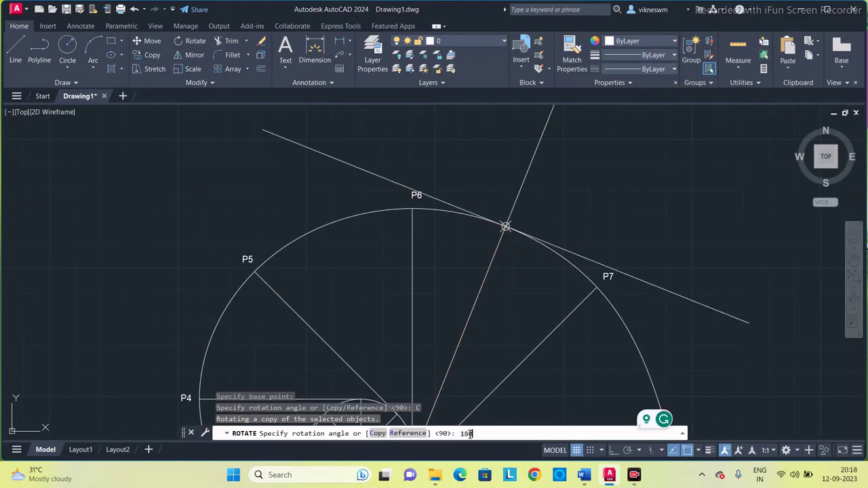
key(Return)
key(Escape)
- Copy the P7 label to the tangent's lower-right end and change its text to T'
scroll(509, 280, down, 2)
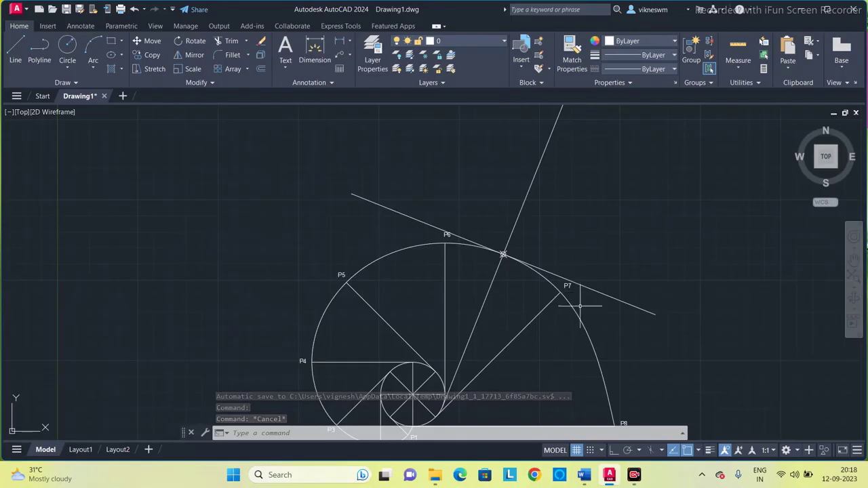
scroll(580, 306, up, 2)
click(560, 274)
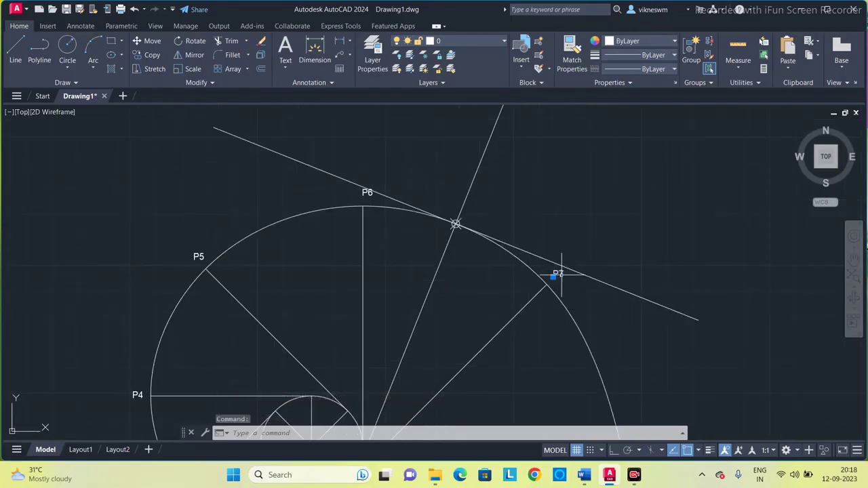
key(ctrl+c)
key(ctrl+v)
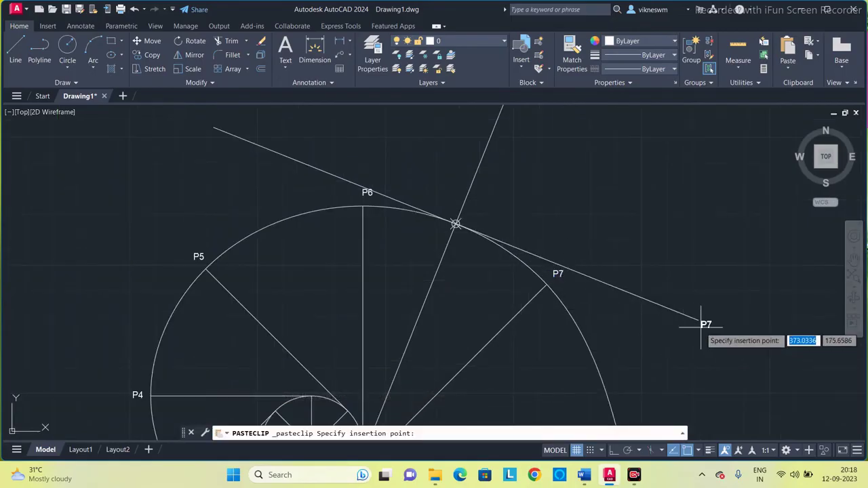
click(707, 326)
double_click(708, 326)
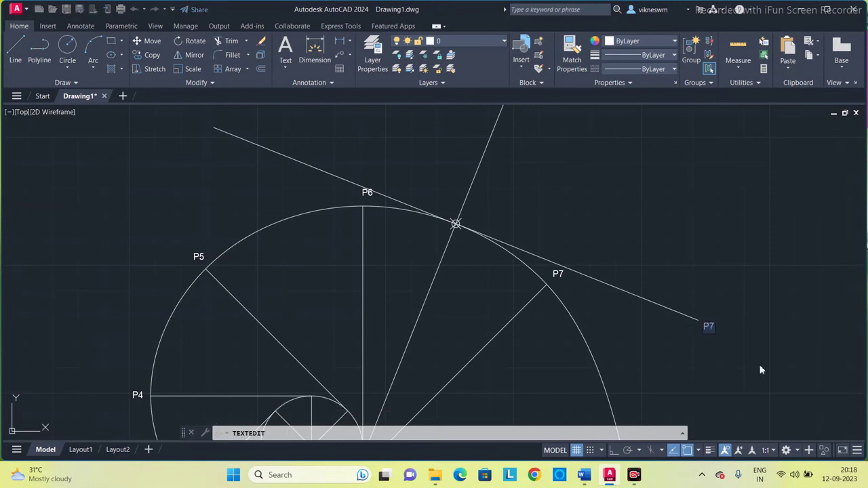
text(T')
click(737, 370)
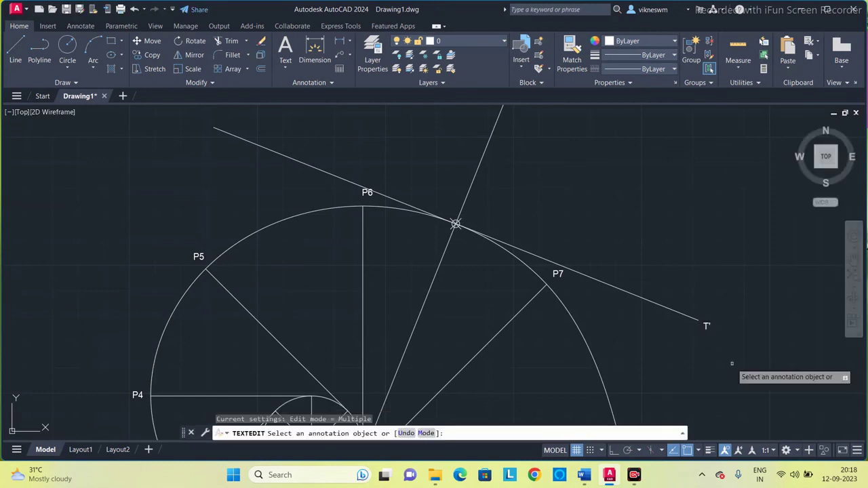
key(Escape)
- Paste another copy of the label at the tangent's upper-left end and change its text to T
key(ctrl+v)
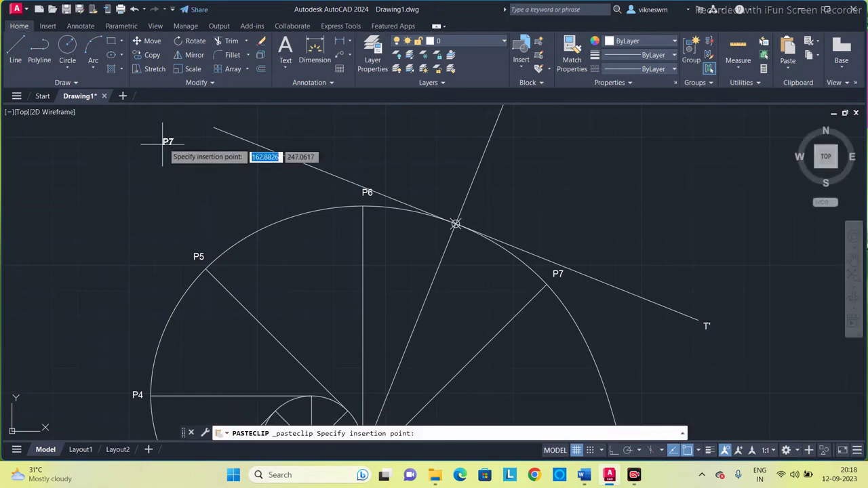
click(201, 123)
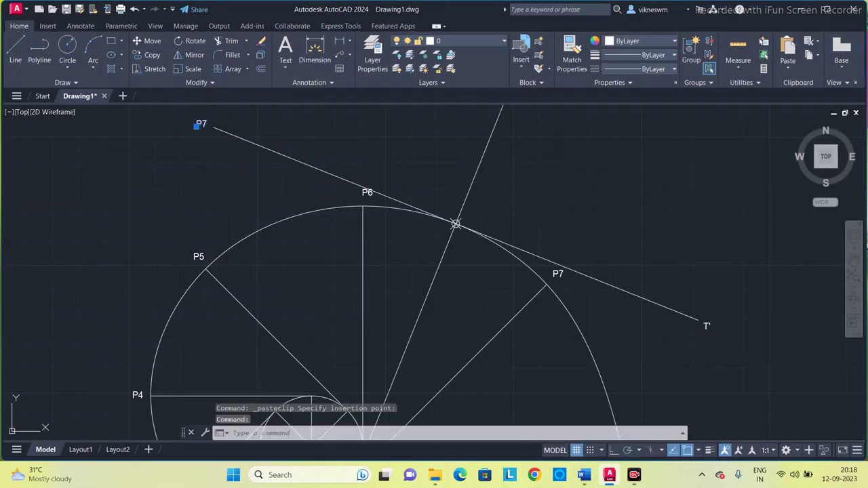
double_click(198, 125)
text(T)
key(Return)
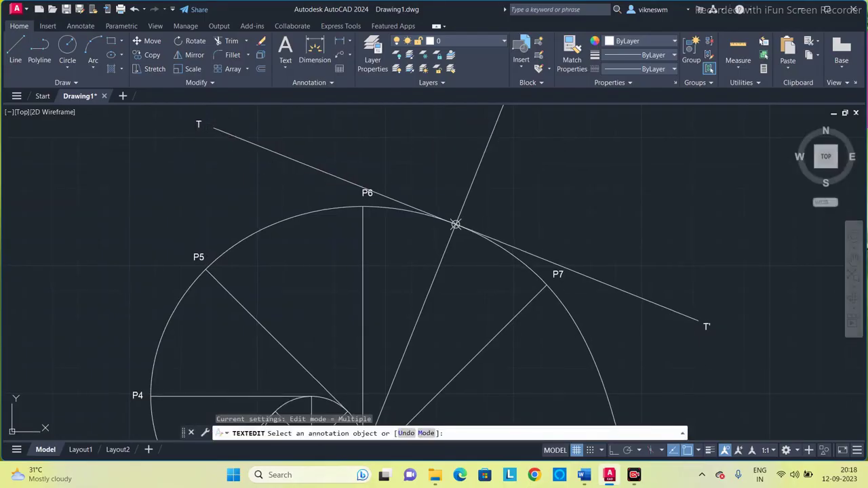
- Paste a copy of the label at the normal's upper end and change its text to N
middle_drag(484, 107, 437, 228)
scroll(441, 220, down, 2)
middle_drag(506, 174, 511, 196)
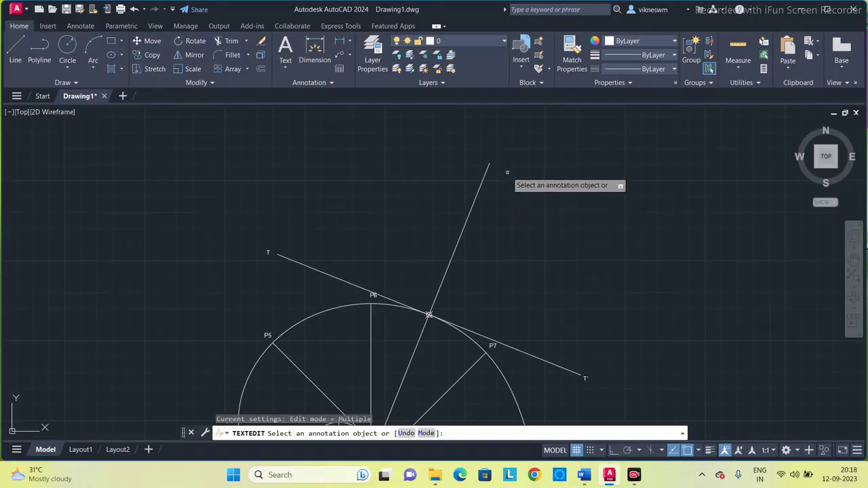
key(Escape)
key(ctrl+v)
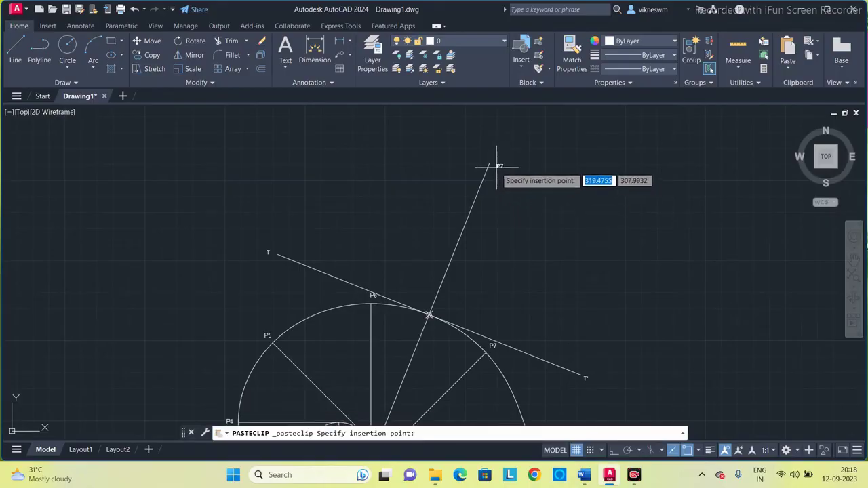
click(499, 164)
text(ed)
key(Return)
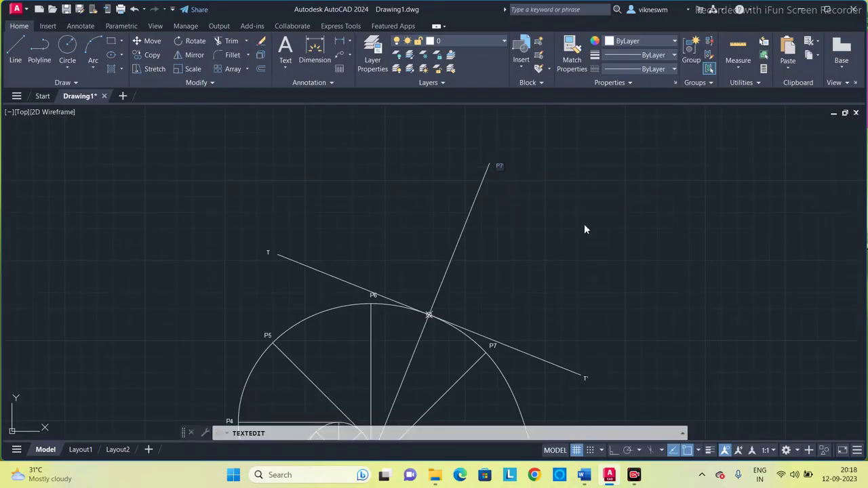
text(N)
key(Return)
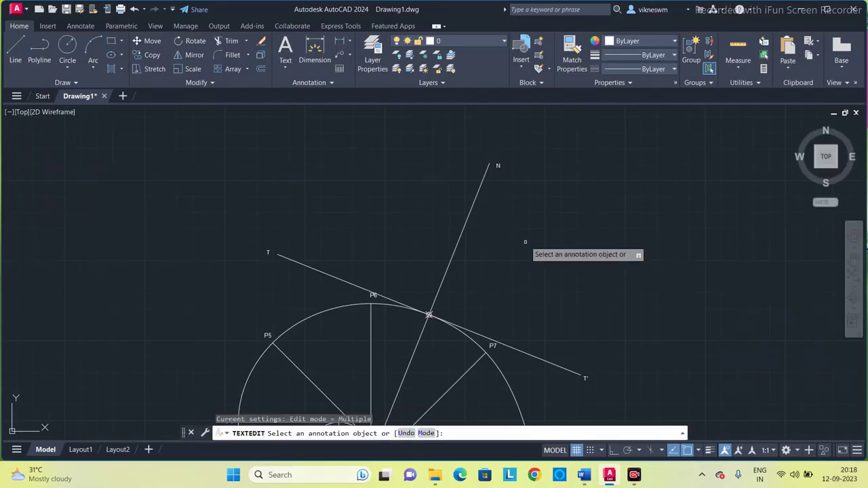
- Paste a copy of the label beside the normal's lower end at the base circle and change its text to N'
middle_drag(527, 246, 541, 143)
scroll(375, 370, up, 4)
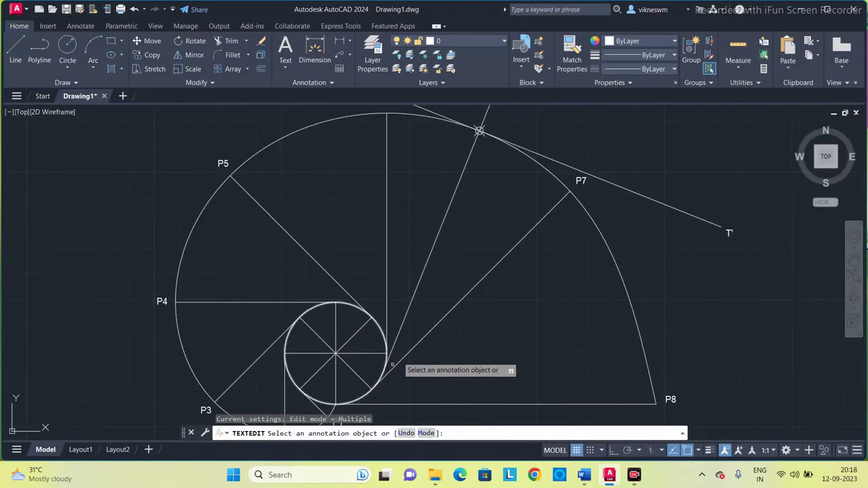
key(ctrl+v)
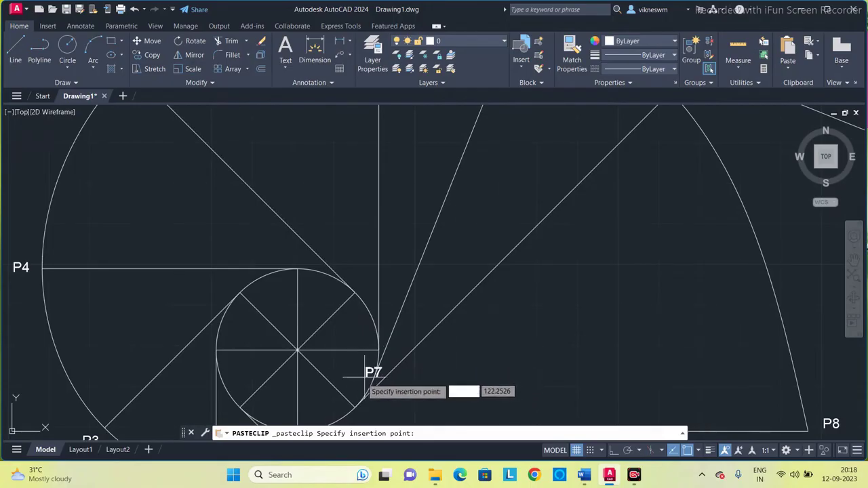
click(360, 377)
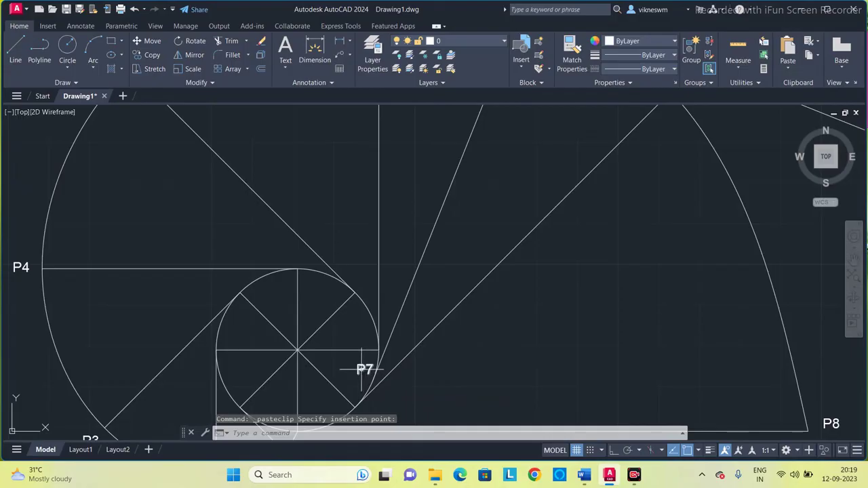
double_click(363, 370)
text(N)
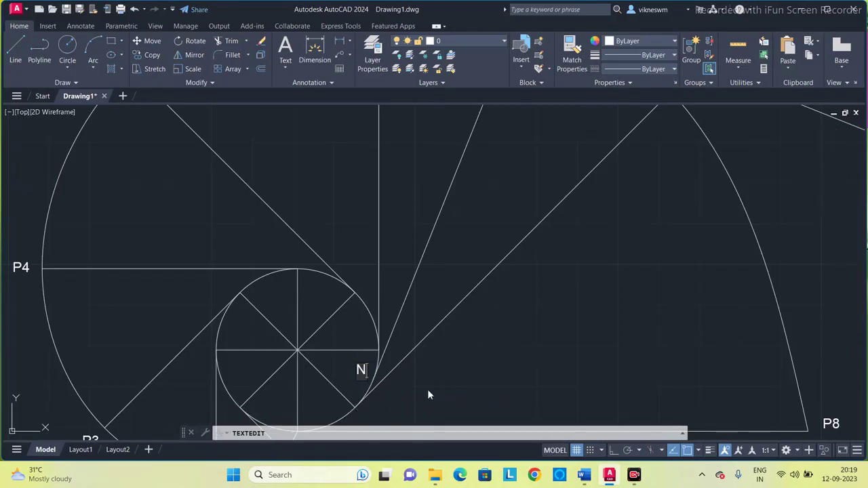
text(')
click(427, 389)
key(Escape)
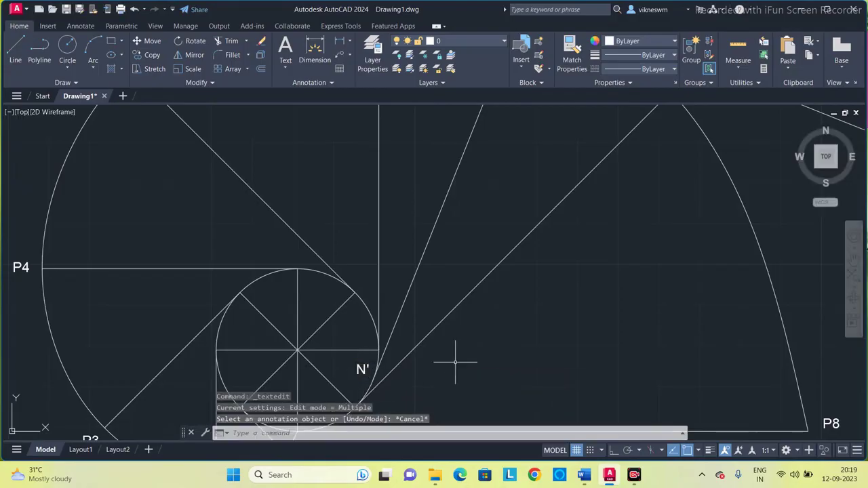
- Set the involute curve's lineweight to 0.35 mm
scroll(460, 341, down, 2)
mouse_move(489, 209)
middle_down()
mouse_move(475, 240)
mouse_move(452, 257)
mouse_move(452, 271)
middle_up()
scroll(459, 255, down, 2)
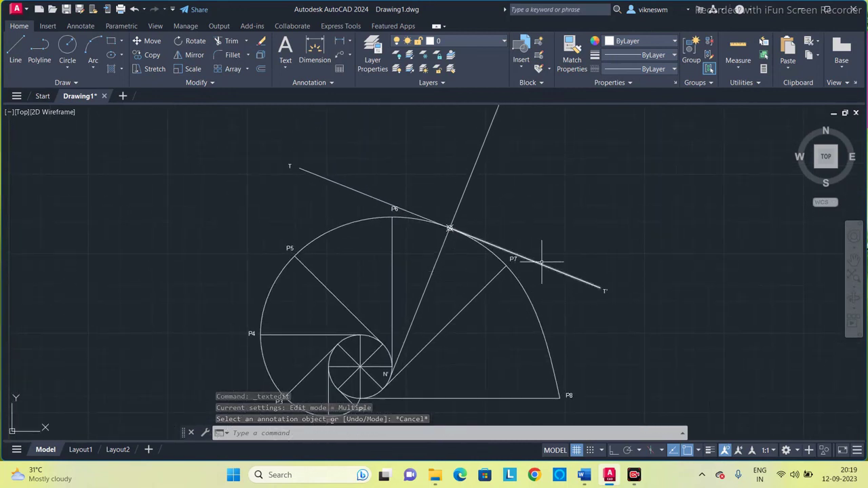
scroll(552, 252, up, 2)
scroll(509, 205, down, 2)
middle_drag(503, 175, 549, 180)
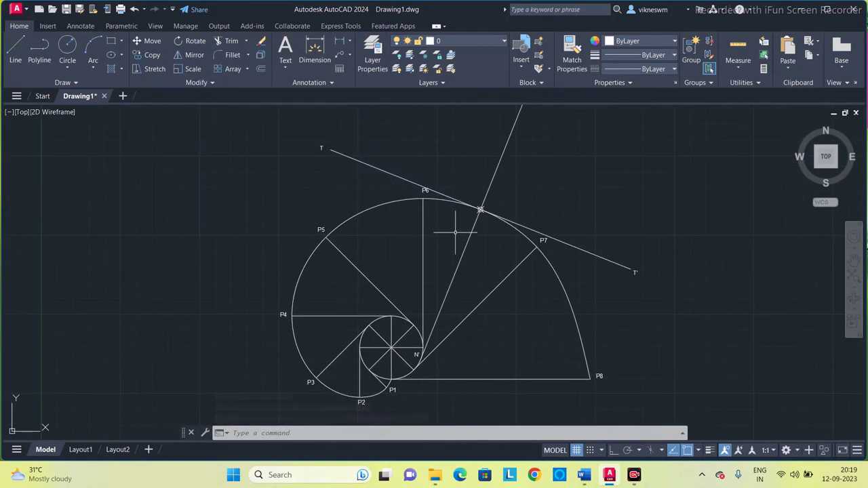
click(390, 202)
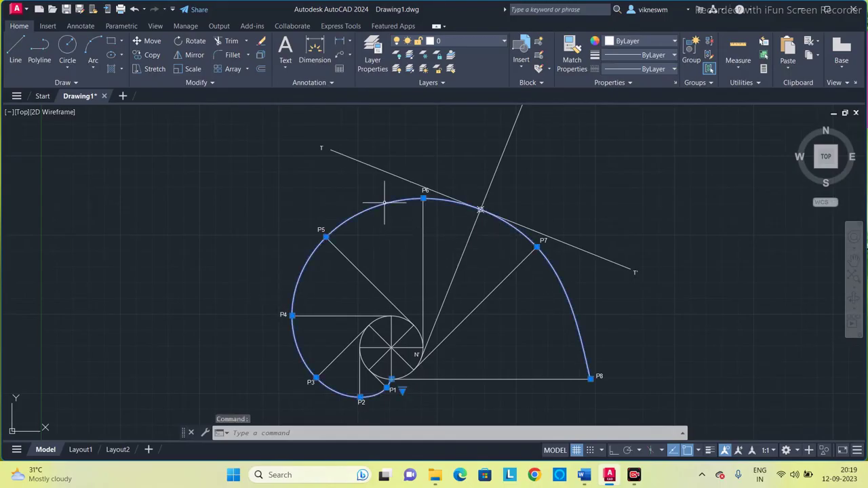
click(636, 54)
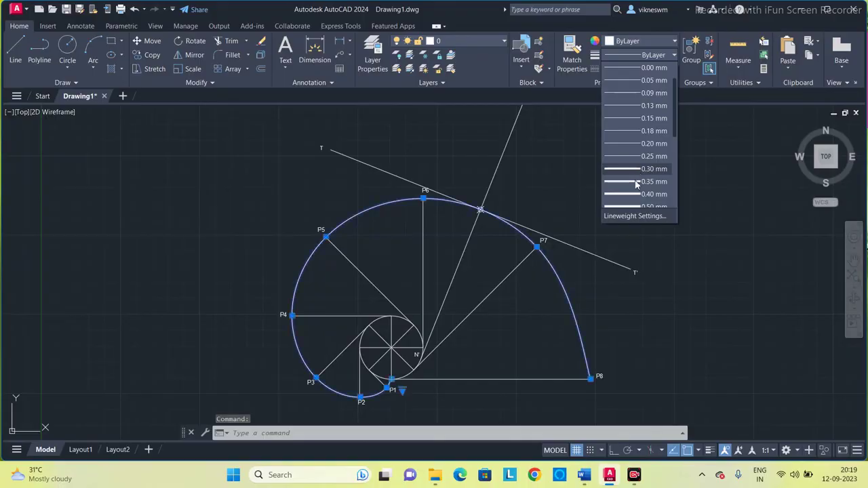
click(636, 182)
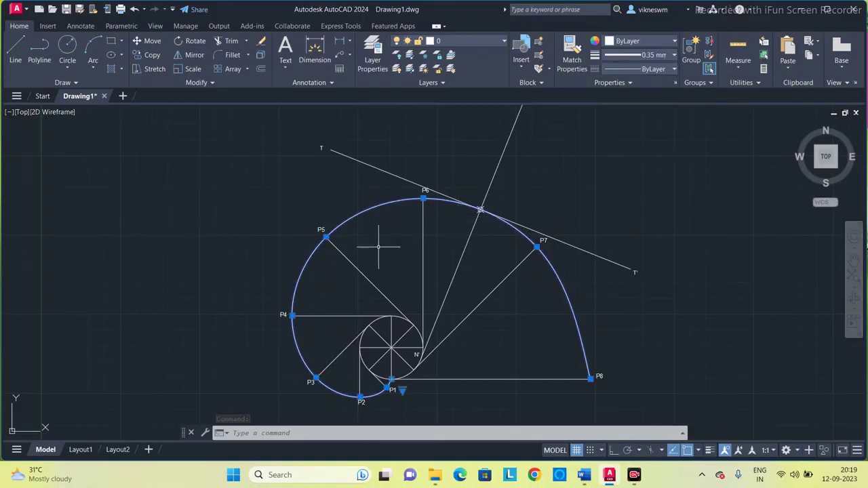
- Set the lineweight of both tangent segments and both normal segments to 0.35 mm, with the involute still selected, and clear the selection
click(405, 179)
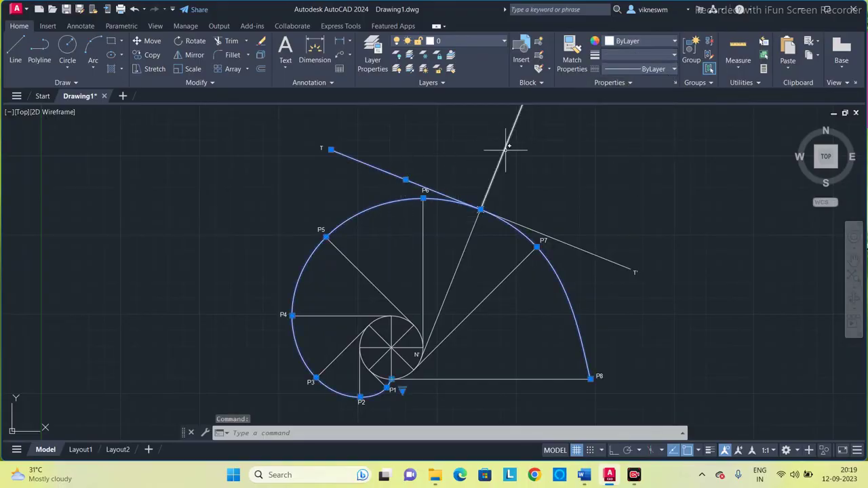
click(505, 148)
click(566, 242)
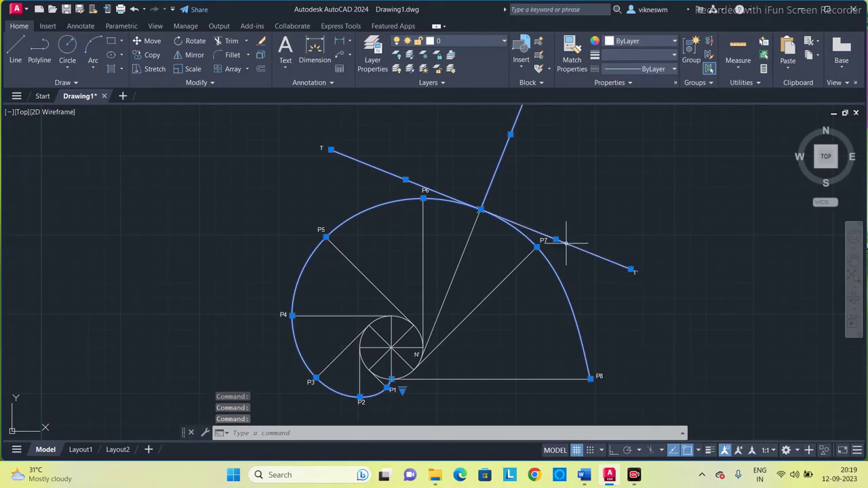
click(462, 254)
click(657, 66)
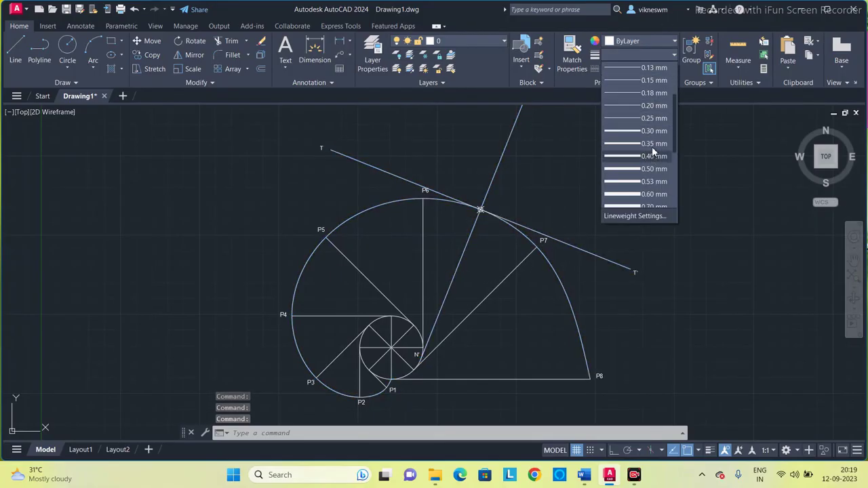
click(652, 143)
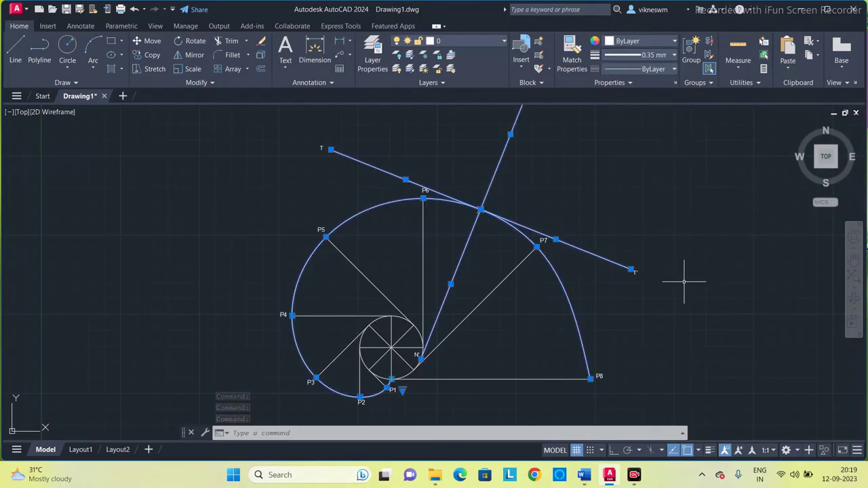
key(Escape)
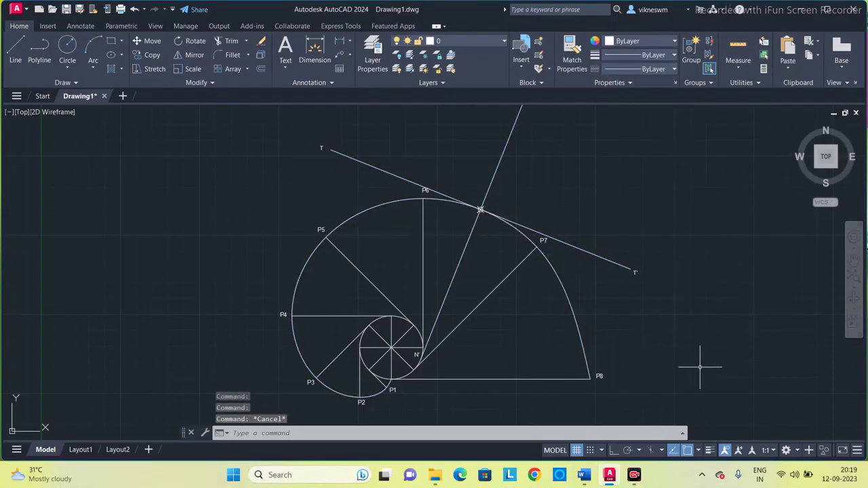
- Turn on lineweight display in the drawing and set the involute curve's color to Magenta
click(708, 451)
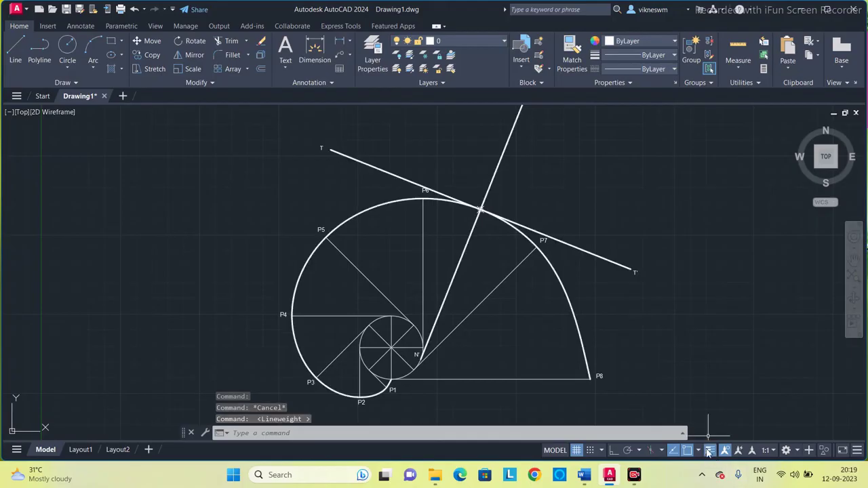
click(371, 208)
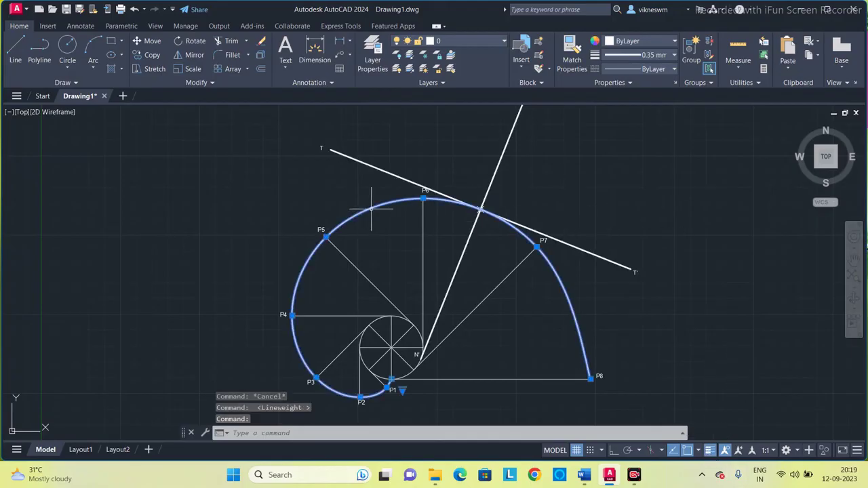
click(634, 42)
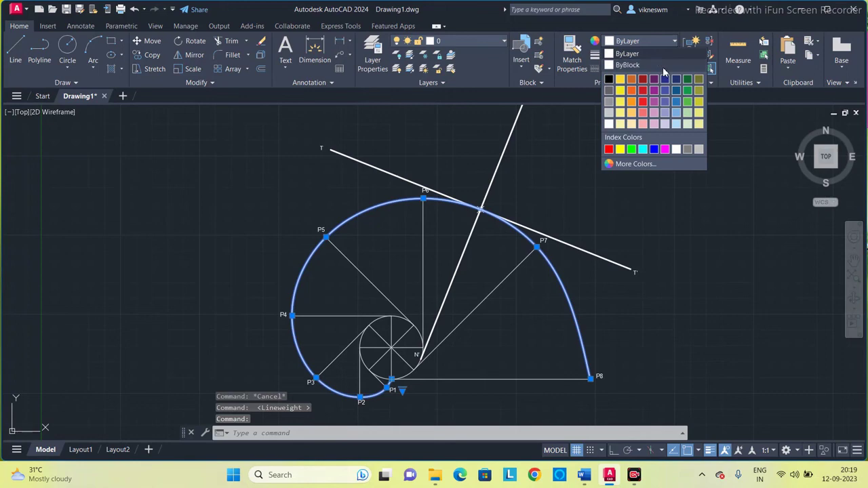
click(666, 150)
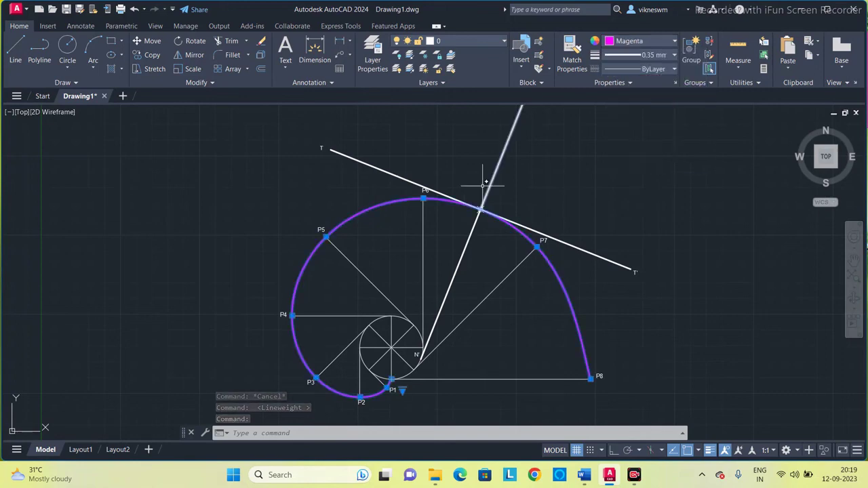
key(Escape)
- Set the color of both segments of the tangent line T-T' to the index color blue
click(398, 172)
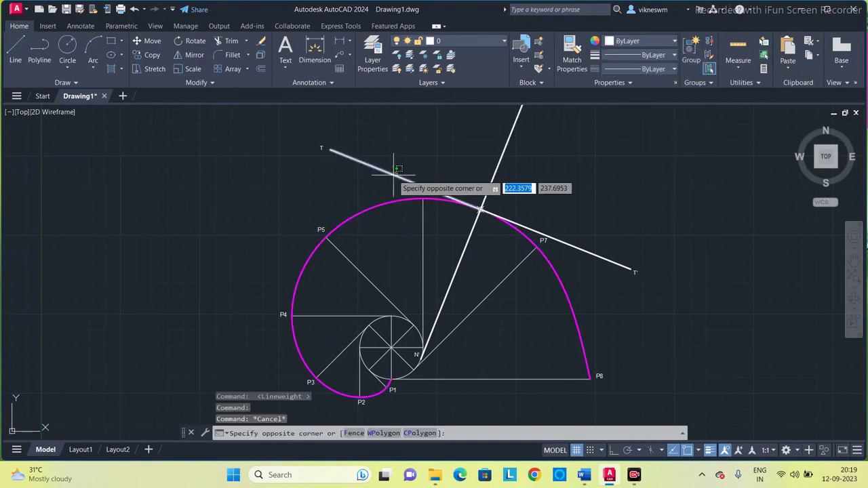
click(539, 231)
click(650, 44)
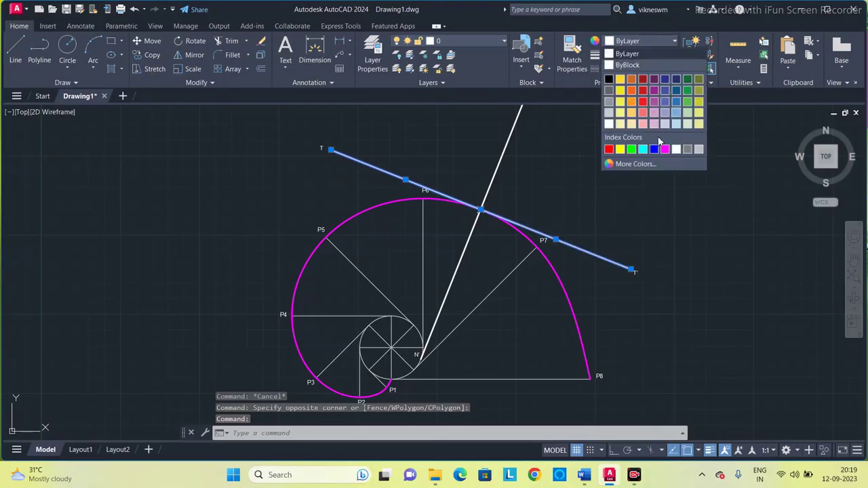
click(656, 149)
key(Escape)
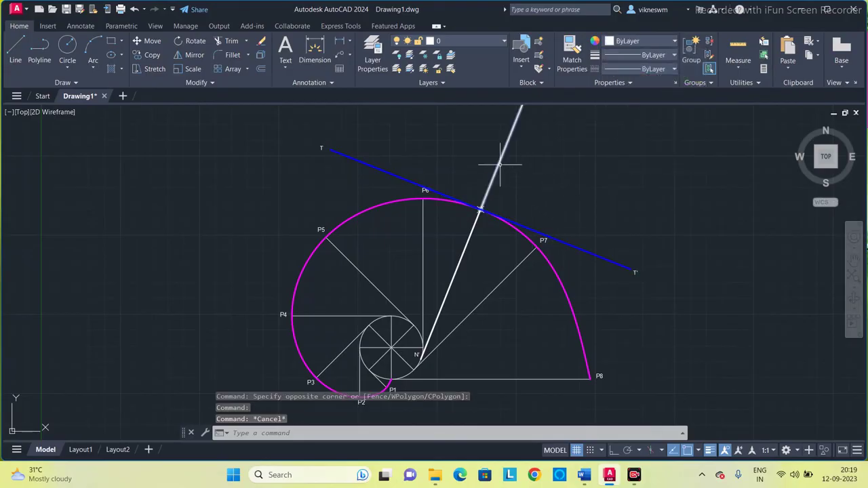
- Set the color of both segments of the normal line N-N' to yellow (248,215,49) and clear the selection
click(476, 218)
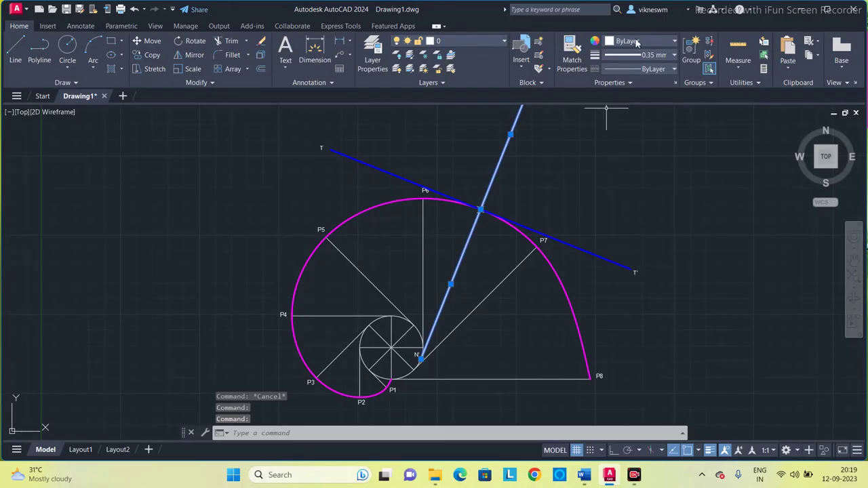
click(638, 42)
click(621, 92)
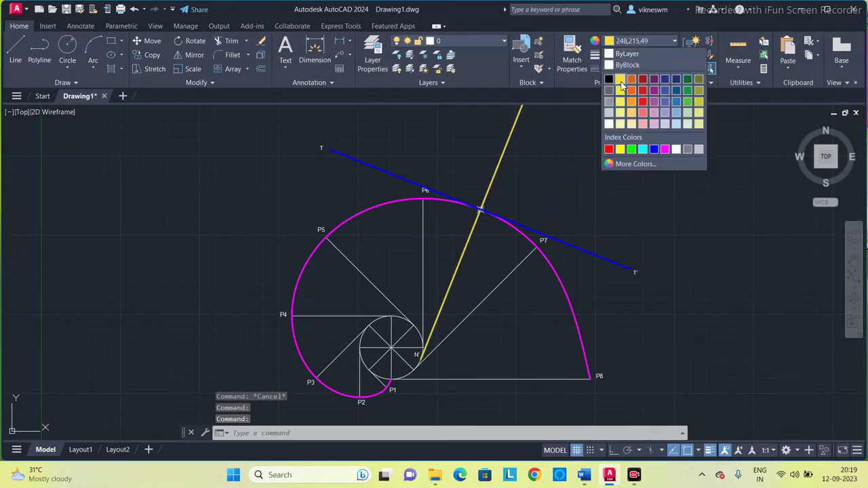
click(600, 166)
key(Escape)
key(Escape)
scroll(600, 166, down, 2)
scroll(569, 188, up, 2)
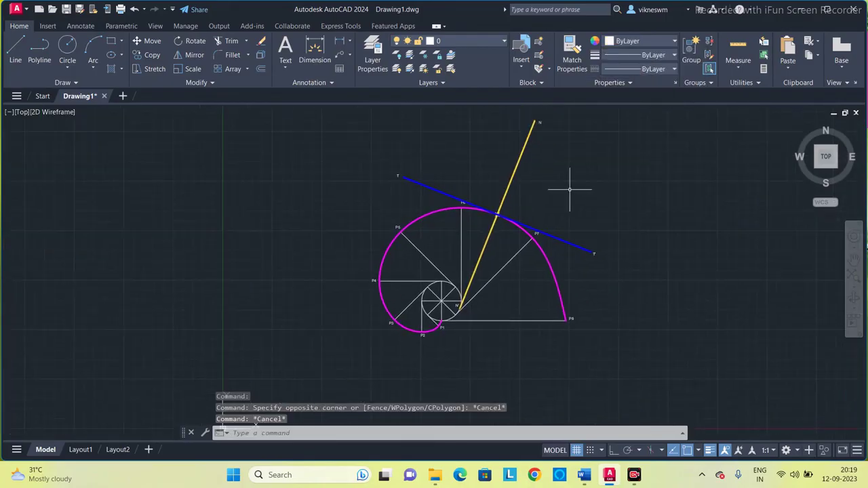